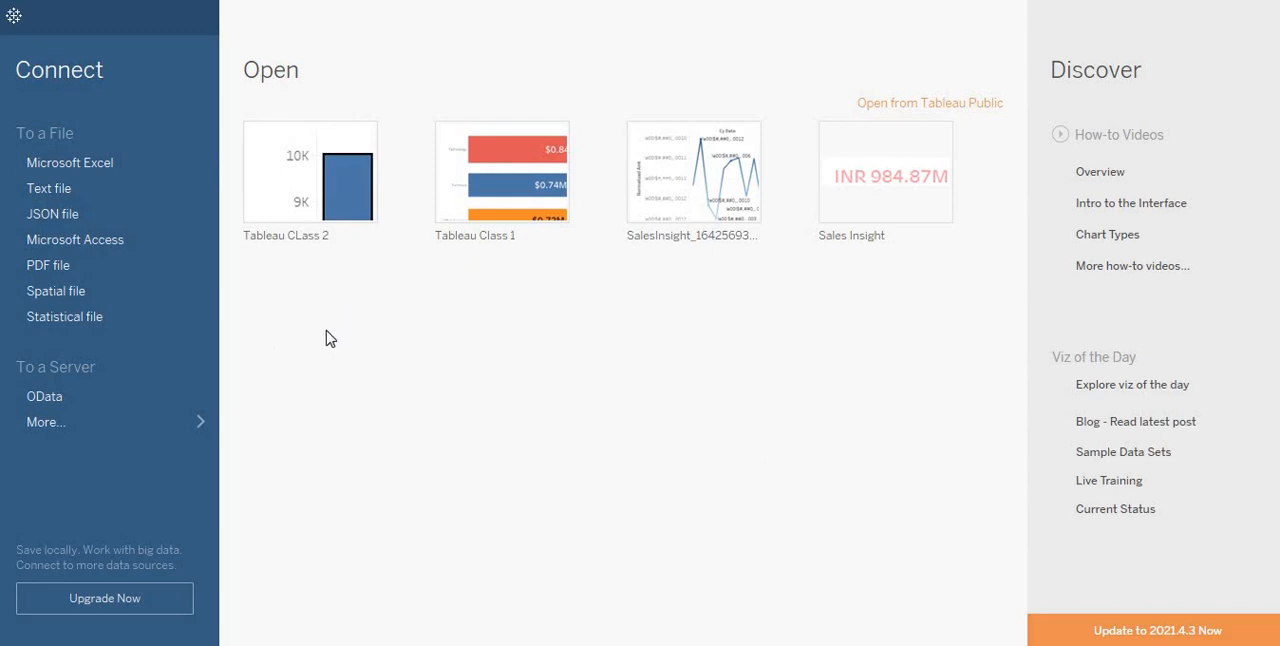
Step: Connect to the Excel workbook Sample - Superstore in My Tableau Repository, under Datasources, 2019.1, en_US-EU
left_click(159, 168)
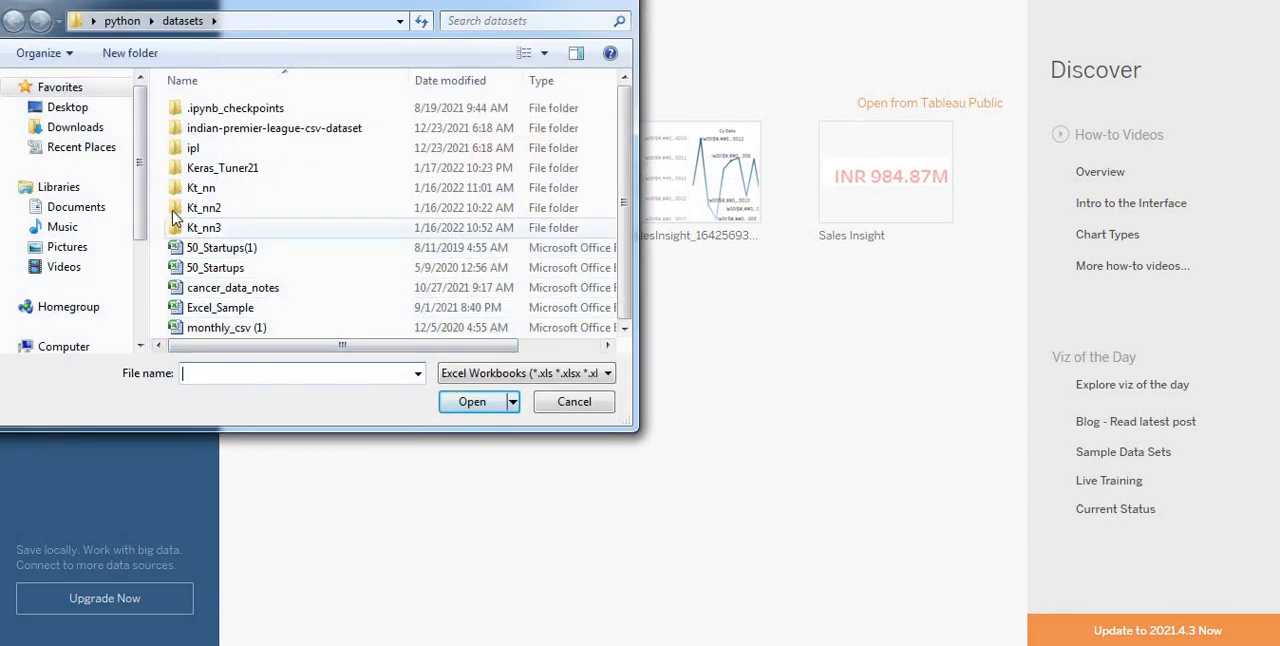
left_click(84, 206)
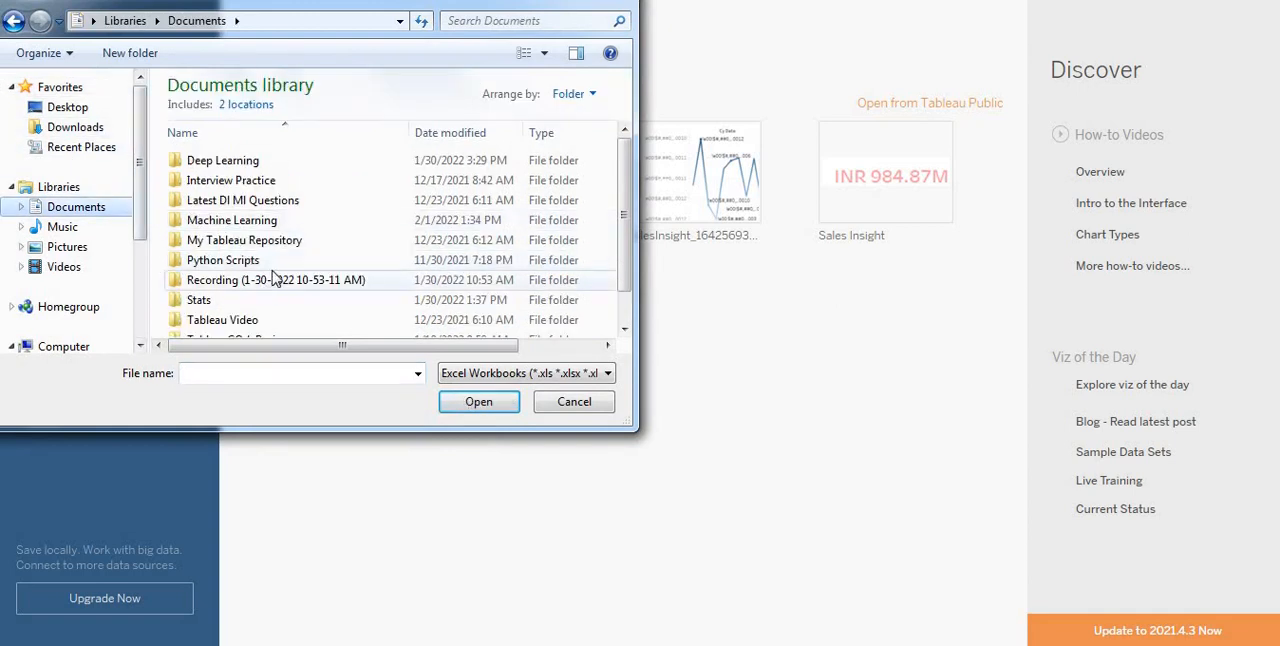
left_click(268, 248)
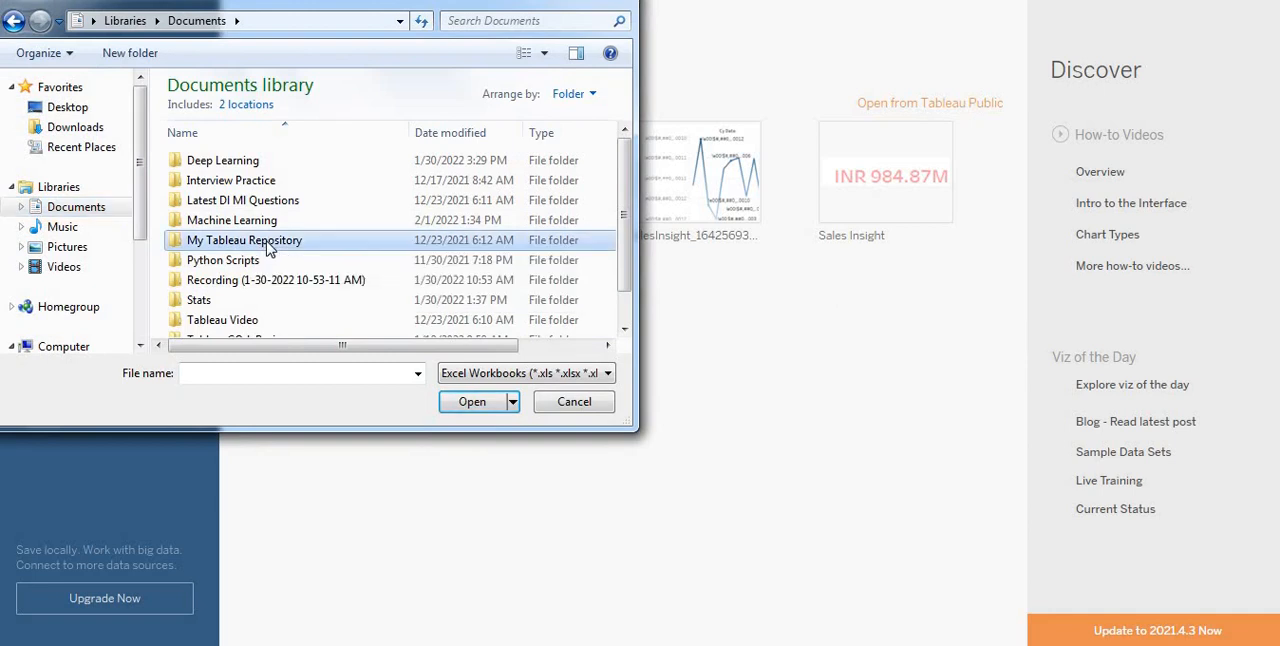
double_click(268, 248)
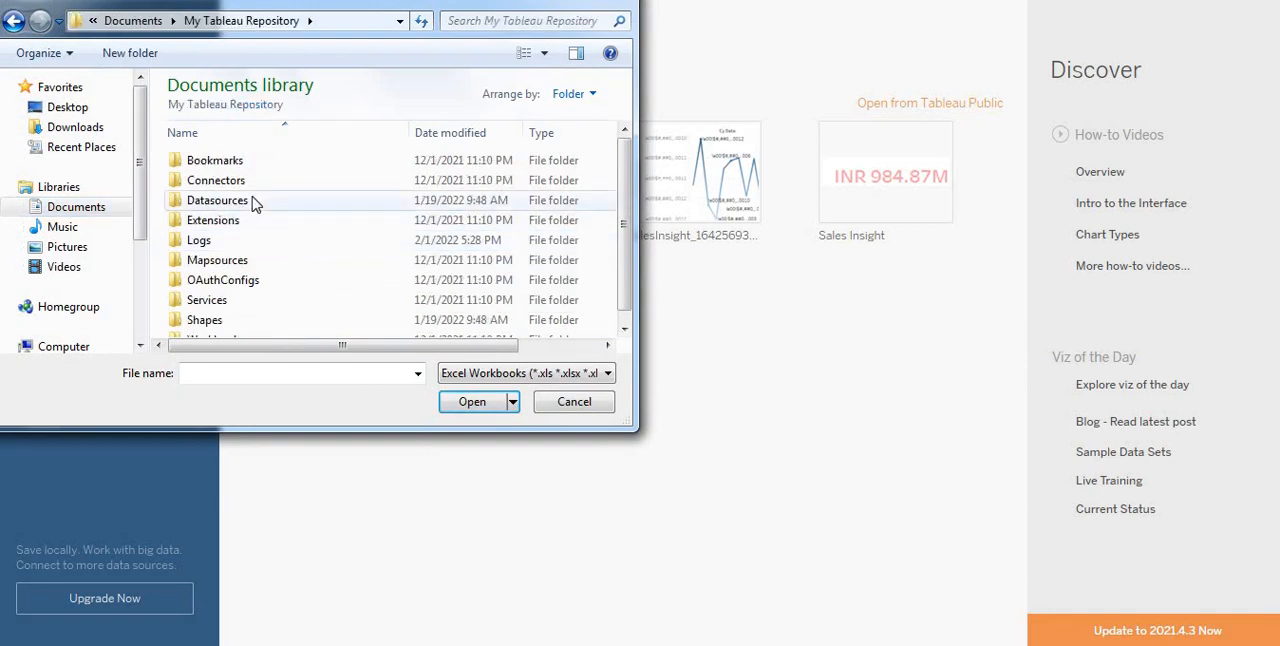
double_click(254, 200)
double_click(272, 171)
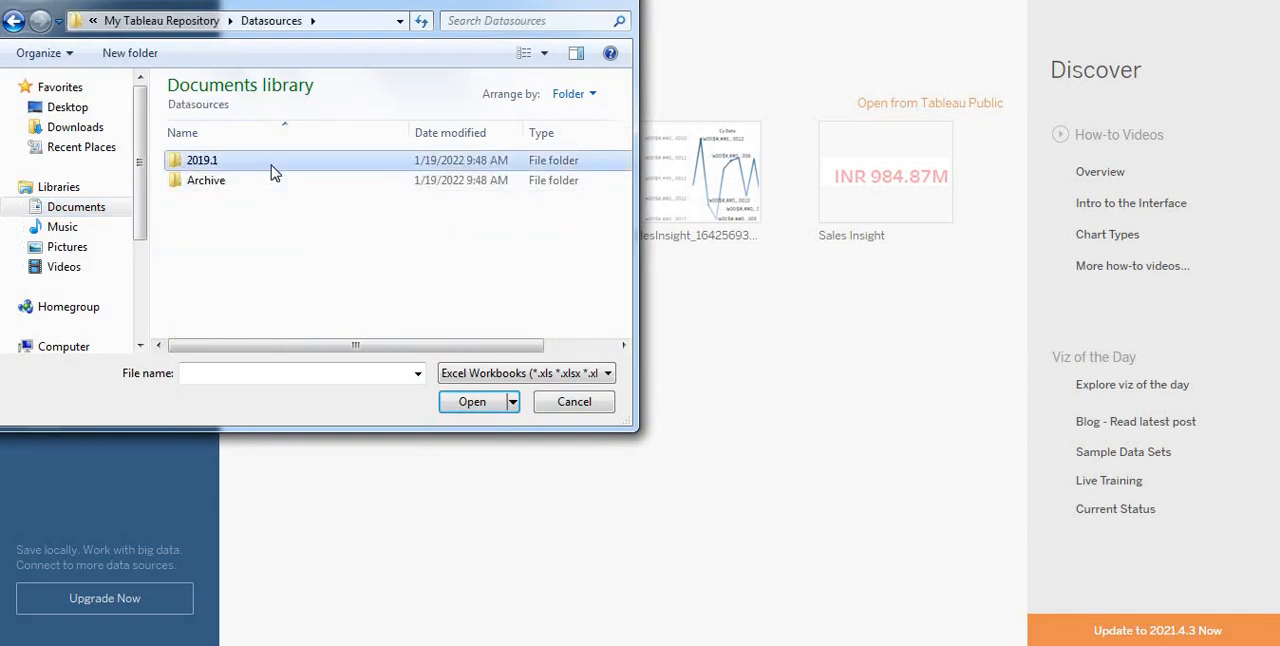
double_click(314, 164)
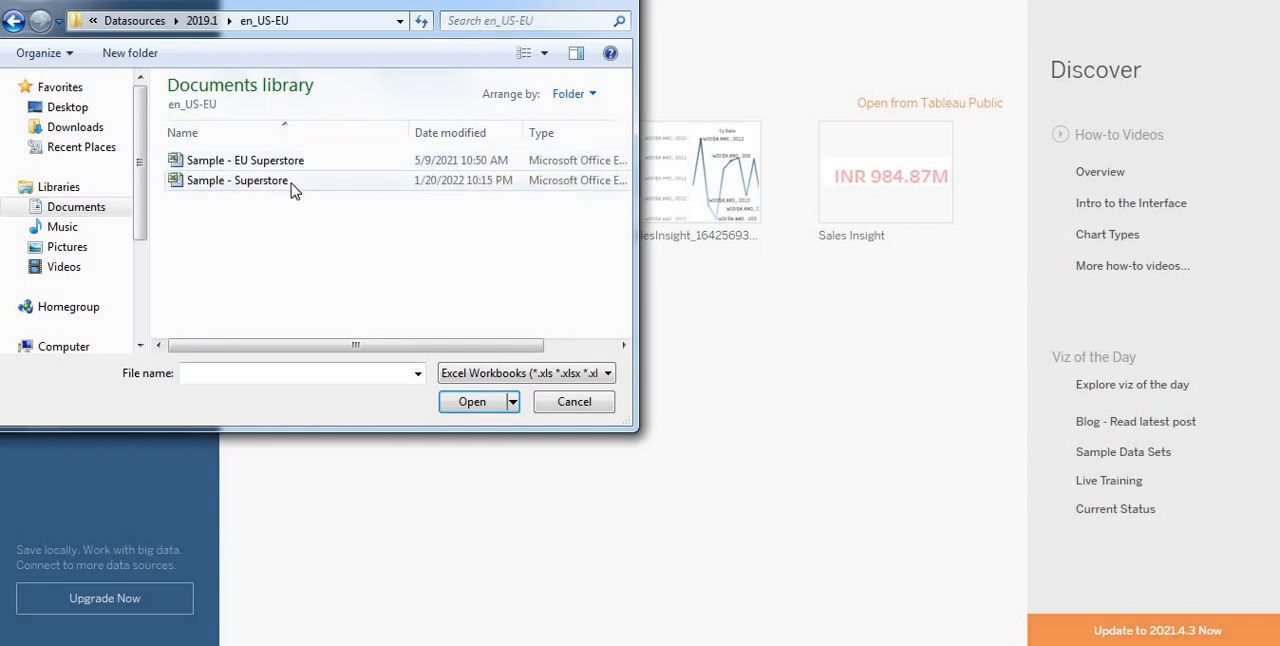
left_click(252, 191)
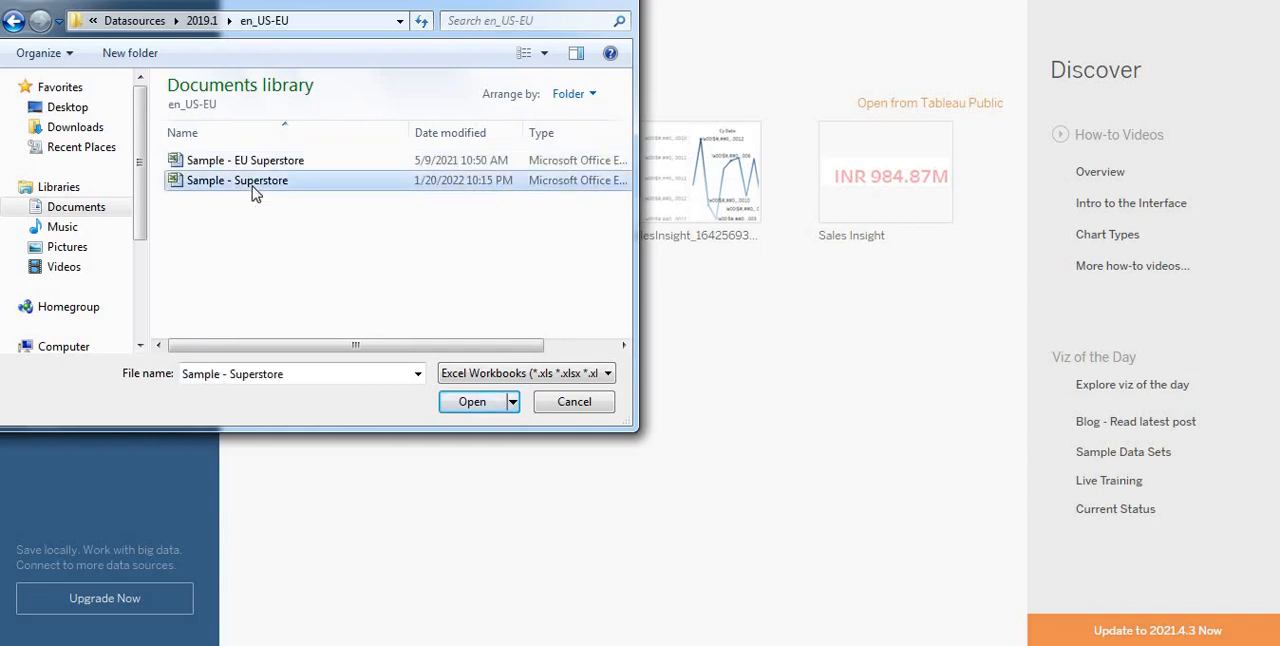
double_click(289, 191)
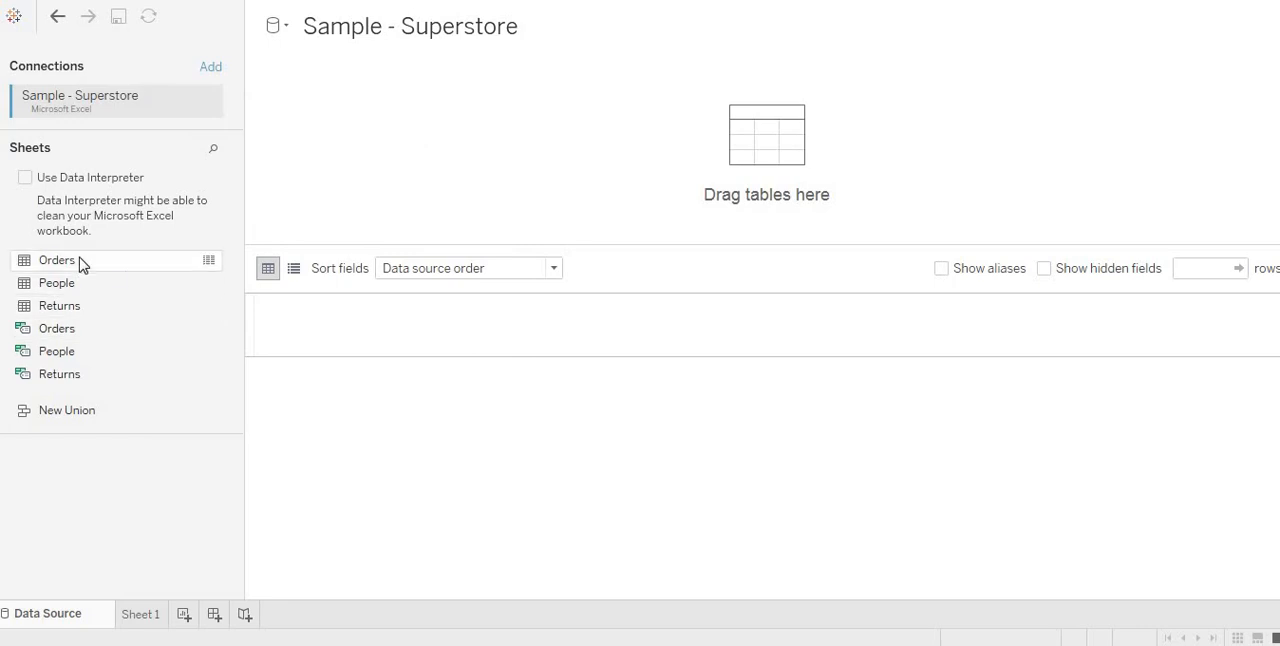
Step: Add the Orders table to the data source and relate the Returns table to it on Order ID
left_click_drag(83, 263, 309, 166)
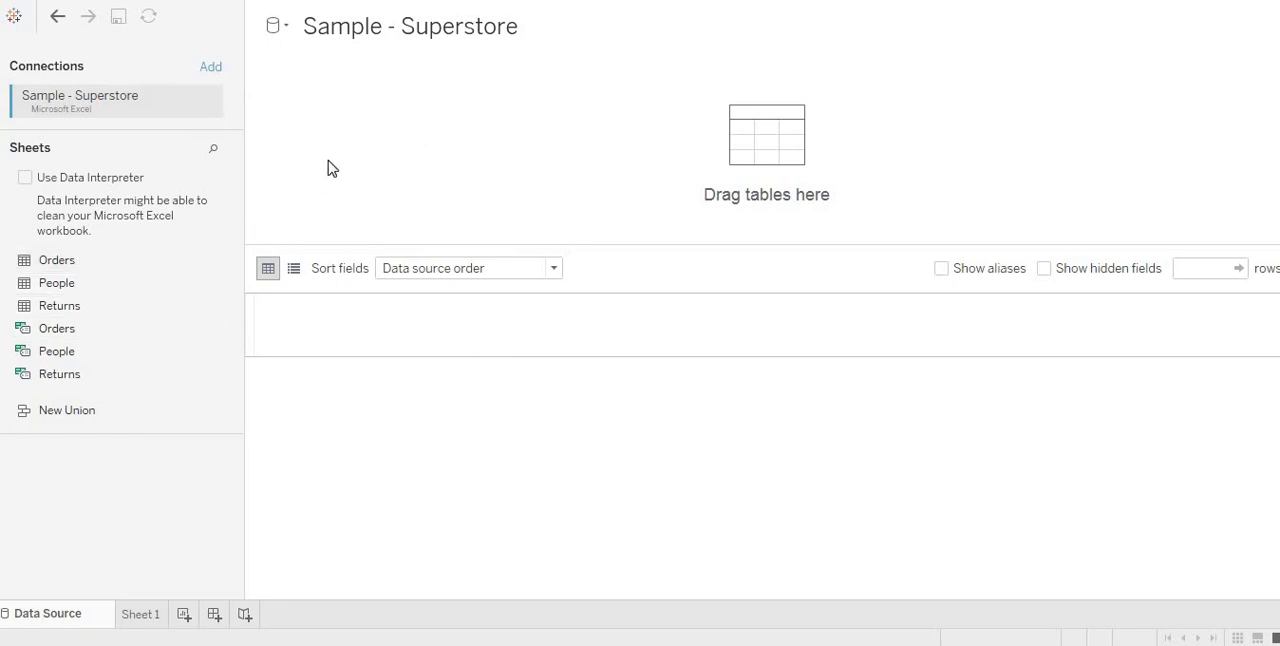
double_click(77, 288)
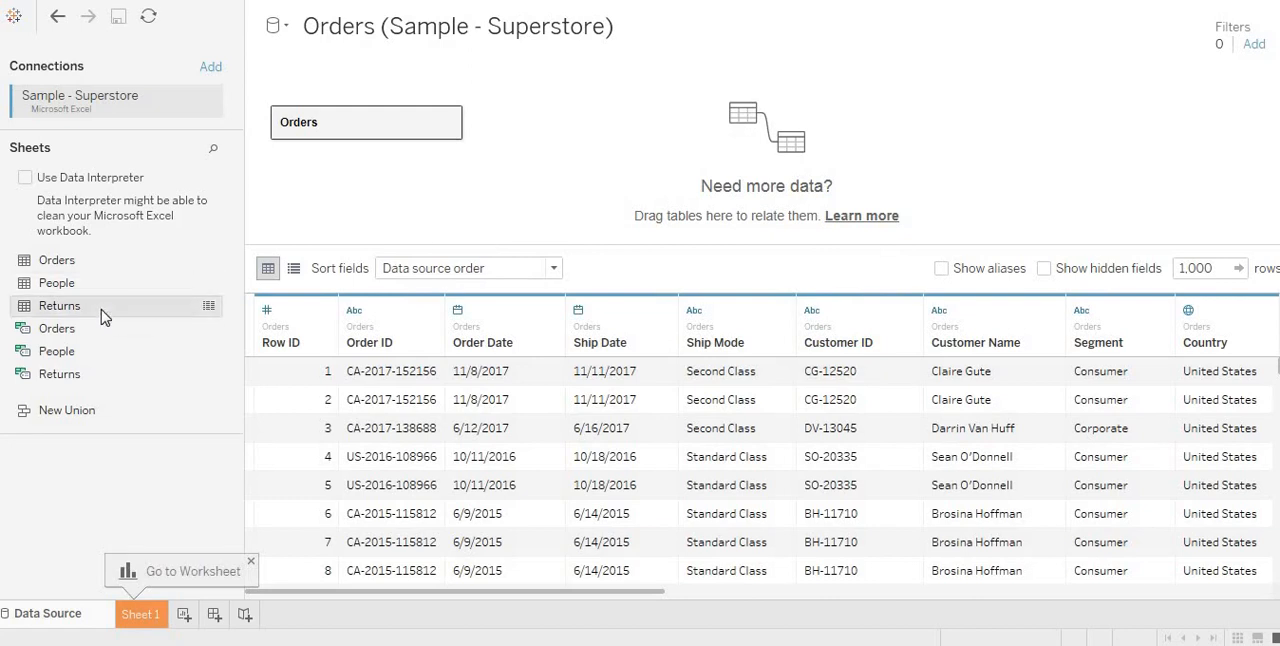
left_click_drag(105, 317, 566, 143)
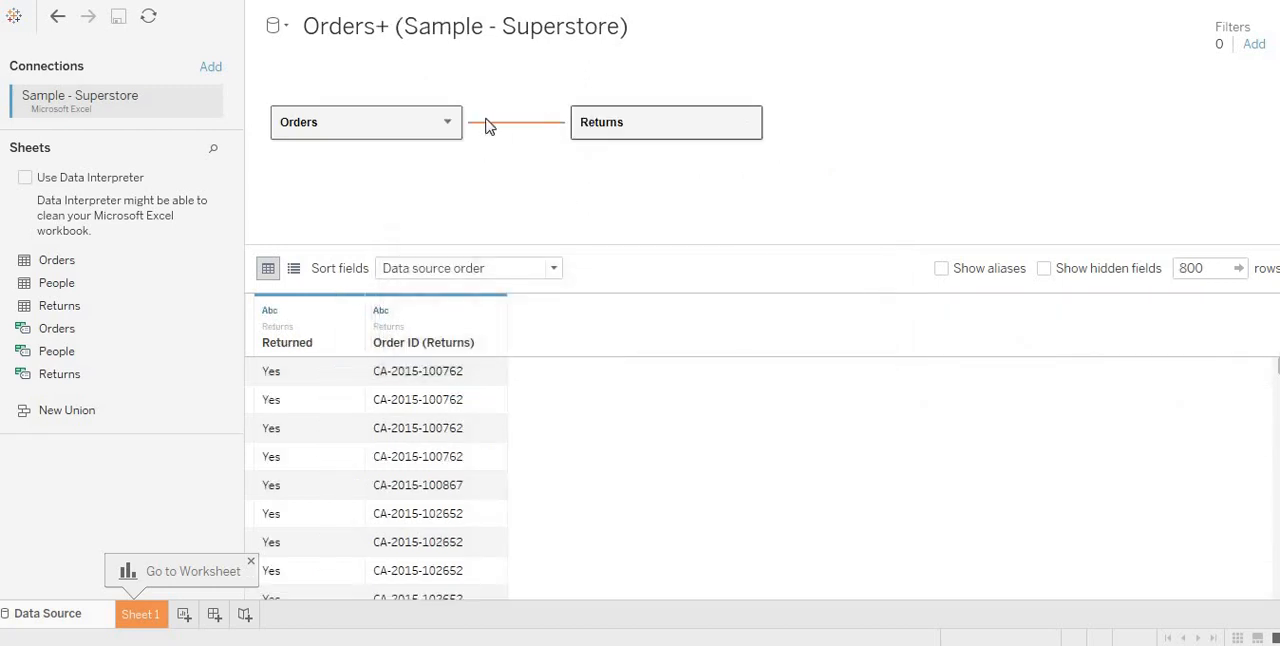
left_click(492, 123)
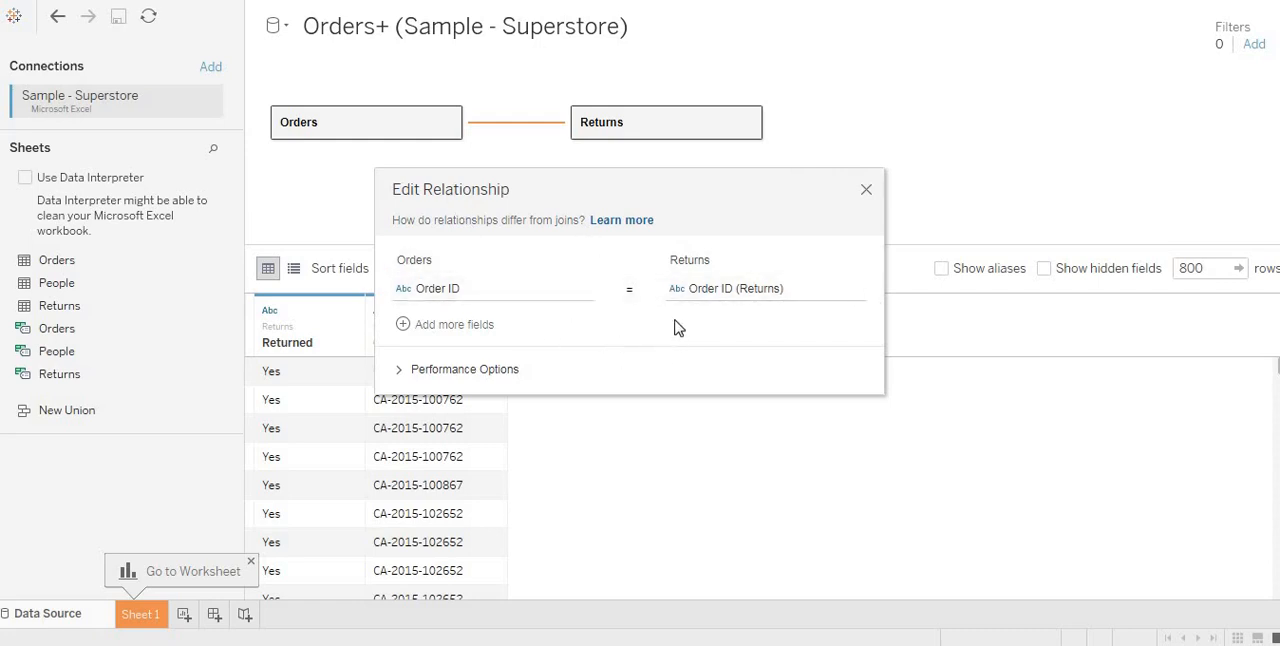
left_click(866, 191)
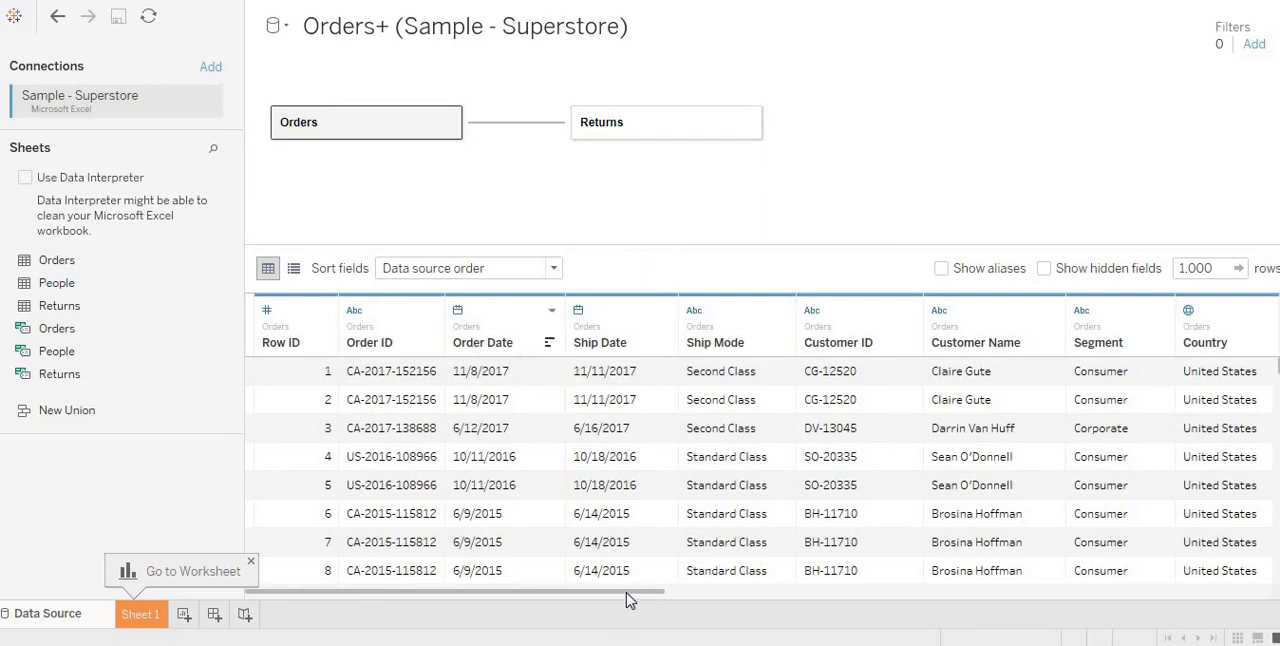
left_click_drag(657, 594, 934, 604)
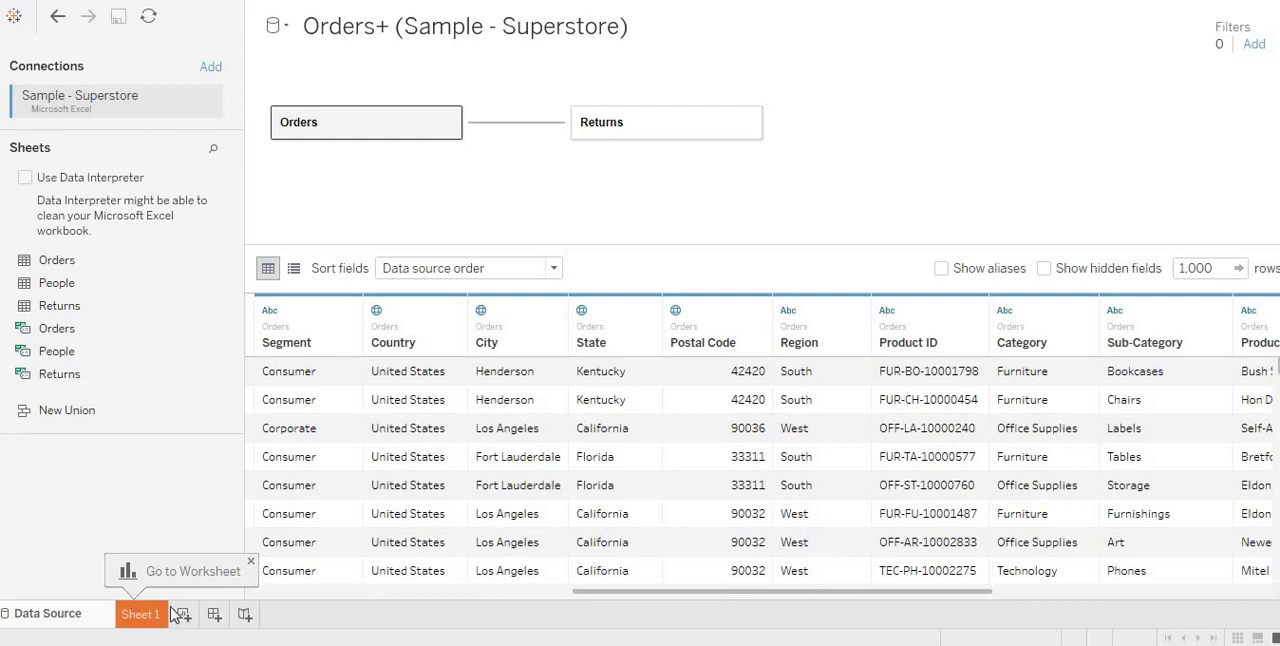
Step: Build a horizontal bar chart on Sheet 1 with Category on Rows and the sum of Sales on Columns
left_click(183, 618)
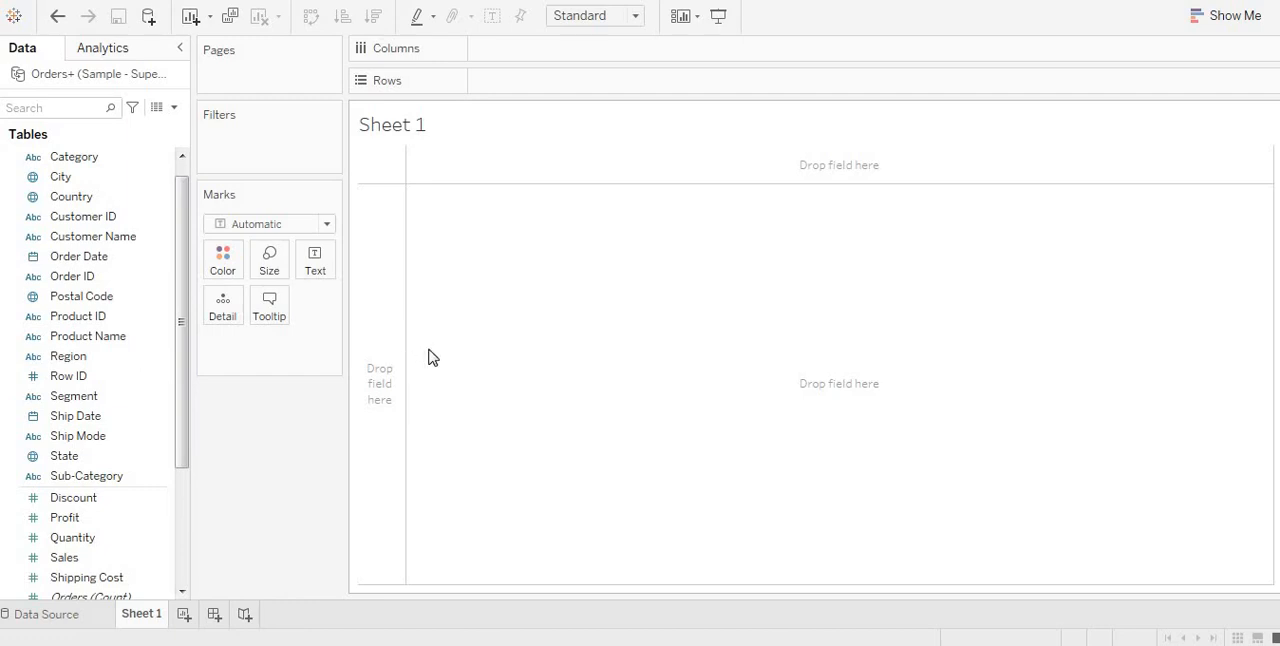
left_click(80, 358)
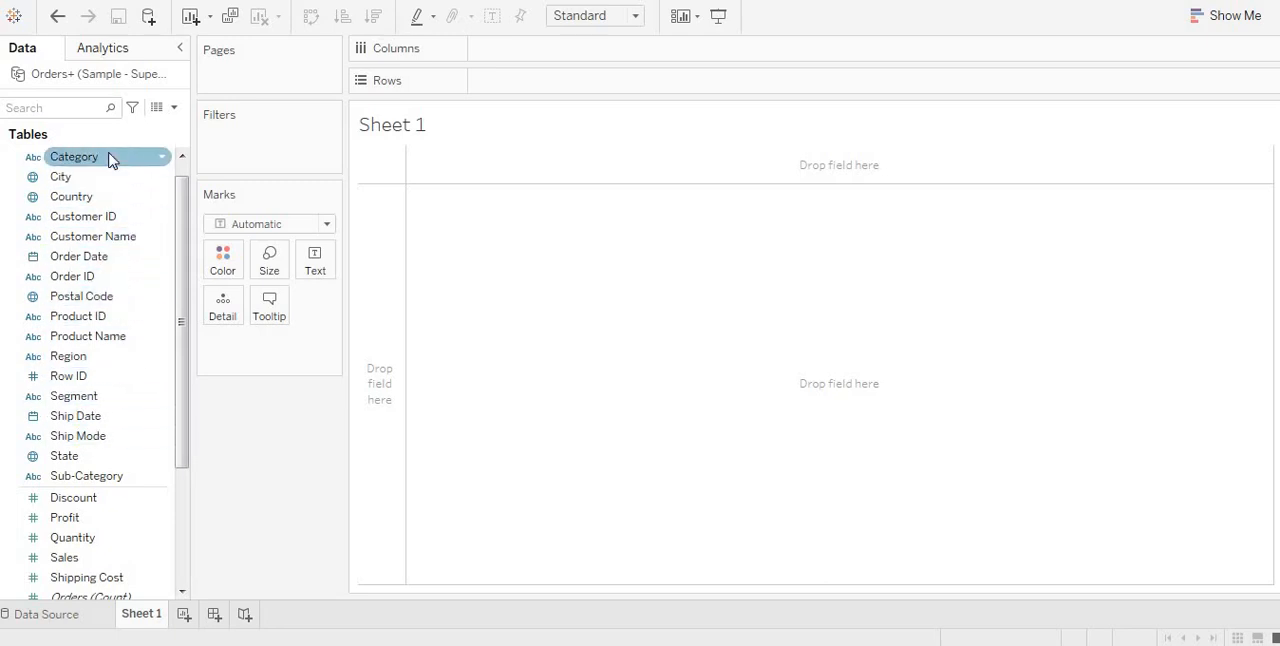
left_click_drag(110, 161, 660, 185)
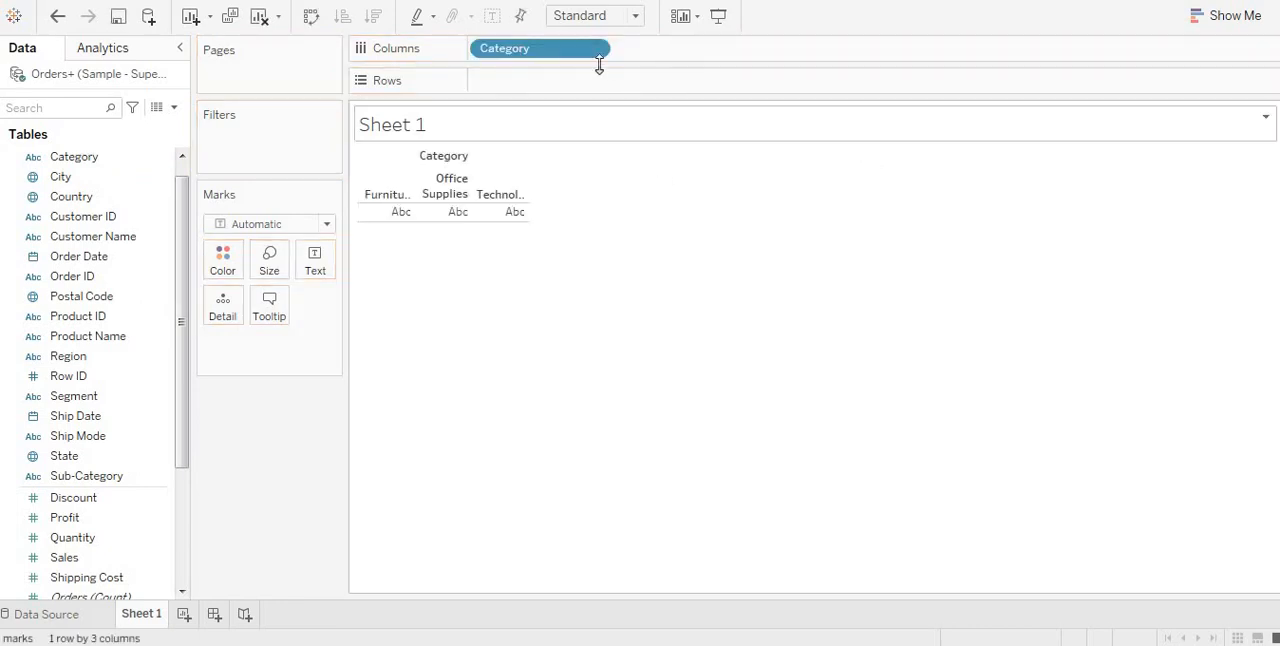
left_click_drag(566, 52, 629, 94)
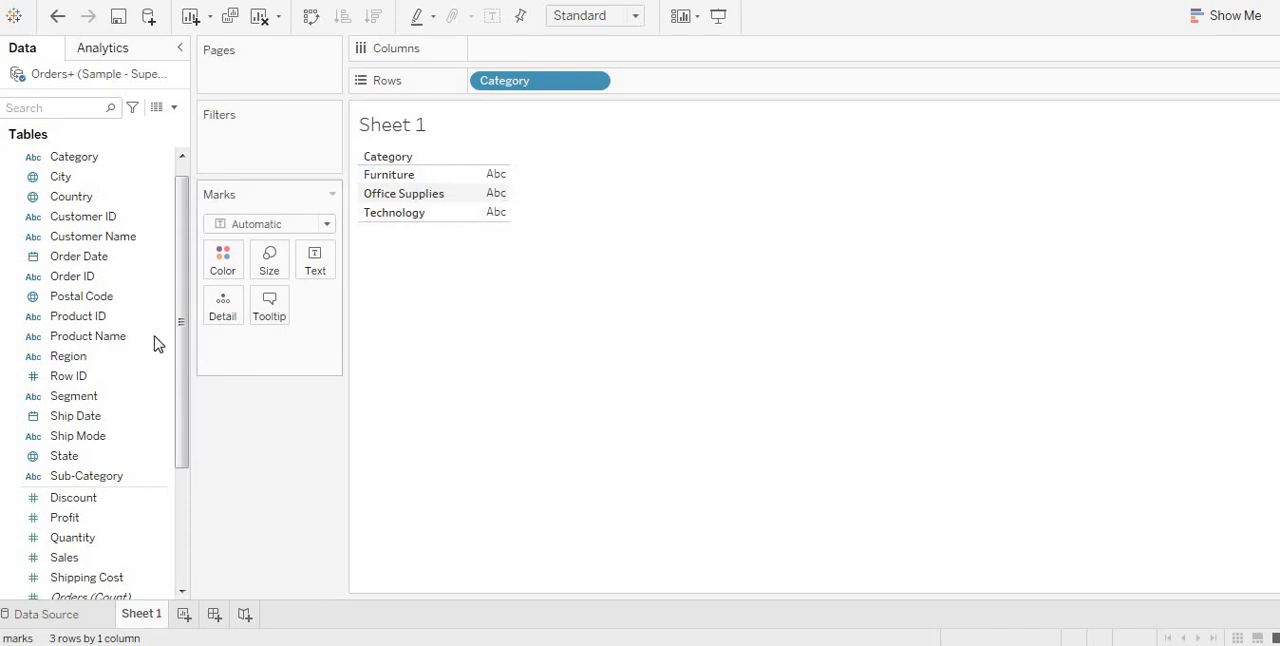
scroll(140, 345, "down", 3)
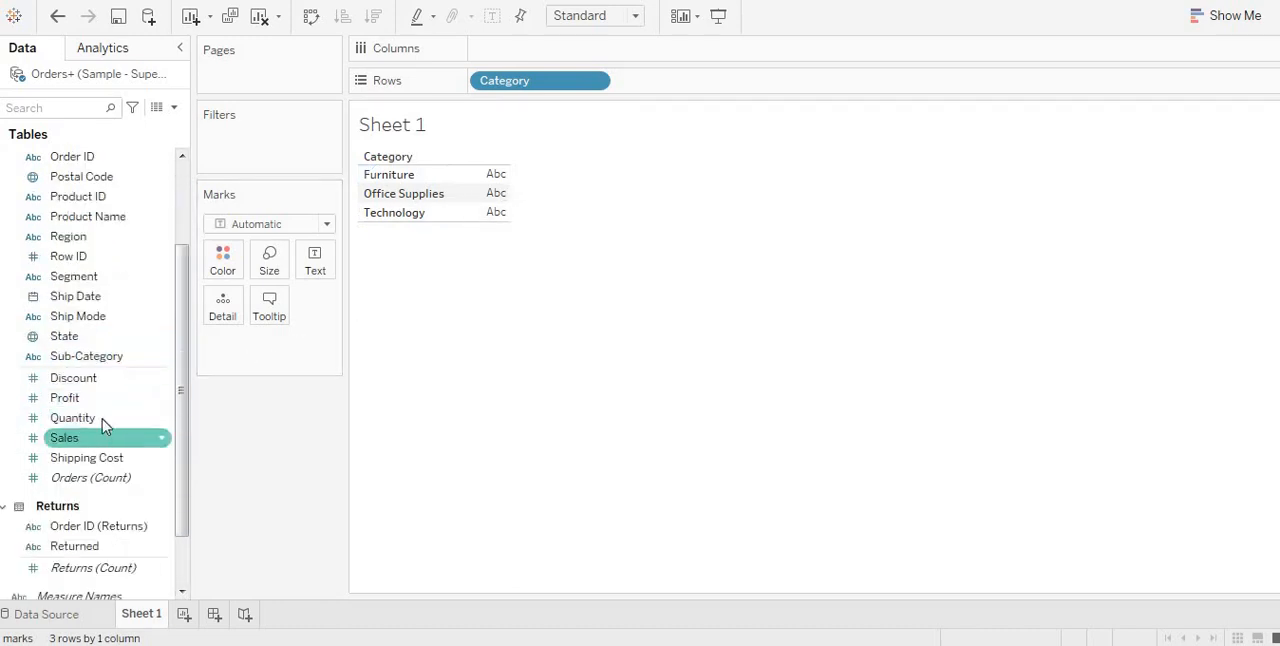
left_click_drag(102, 445, 538, 54)
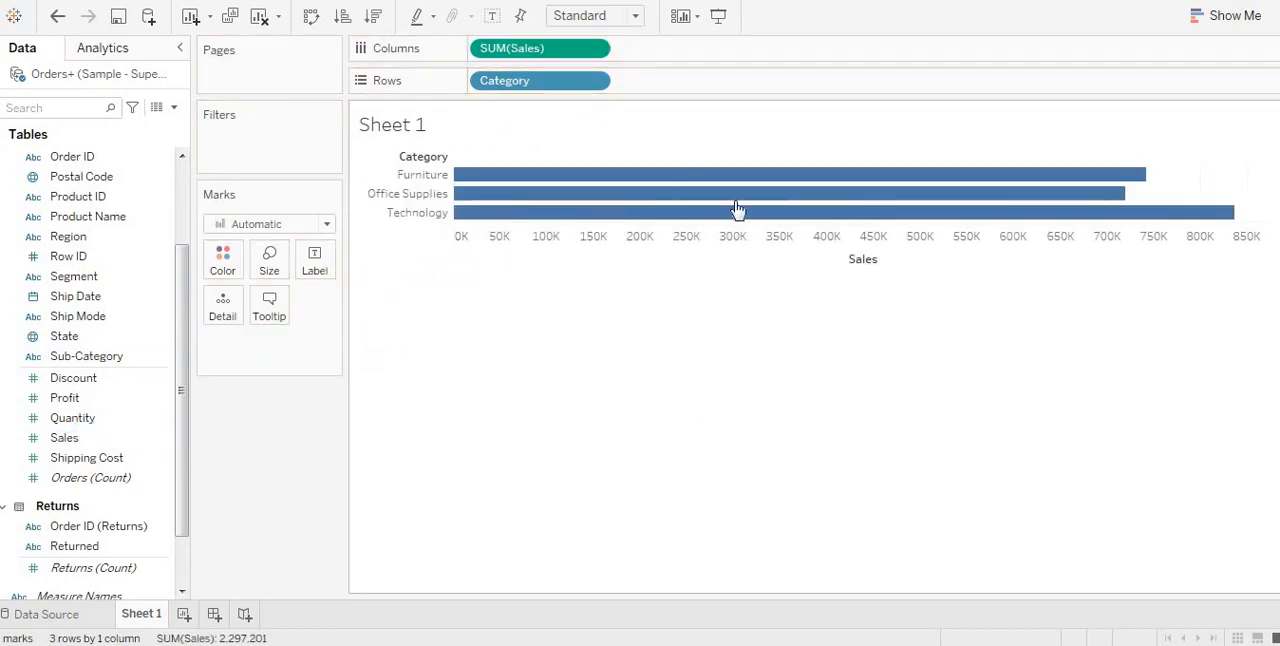
mouse_move(1090, 194)
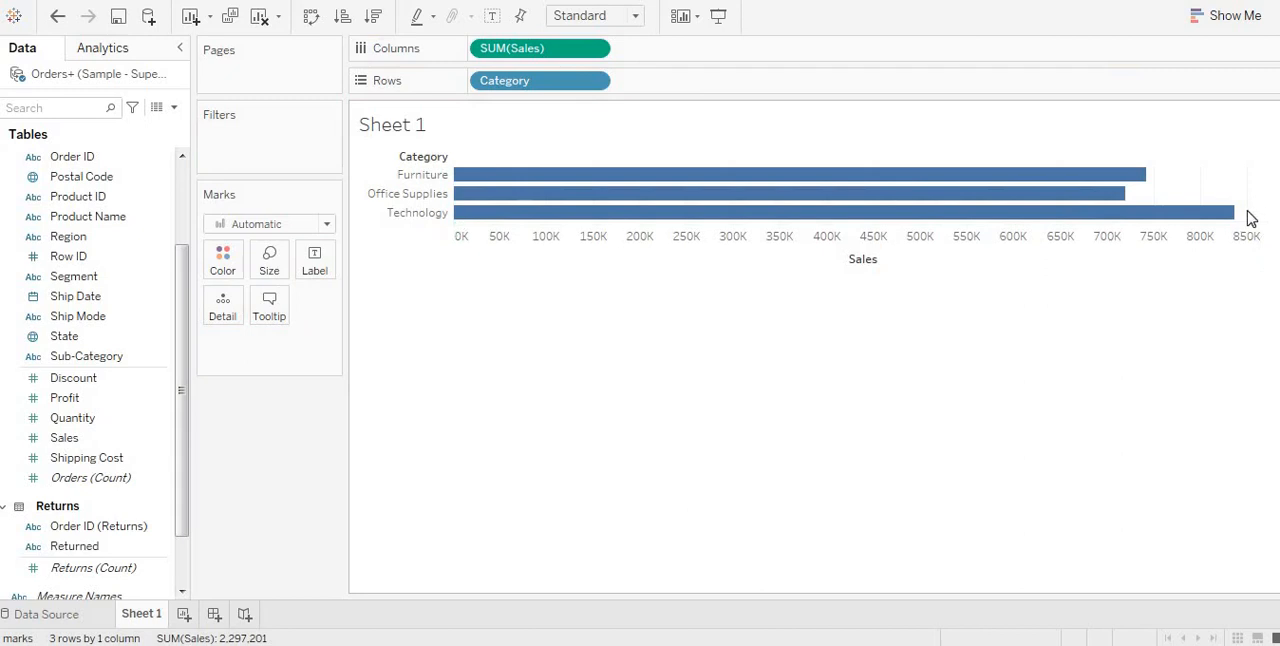
mouse_move(1239, 220)
Step: Color the category bars by the sum of Sales using the Red-Gold palette
left_click(74, 441)
mouse_move(80, 445)
left_mouse_down()
mouse_move(166, 446)
mouse_move(257, 388)
mouse_move(226, 272)
left_mouse_up()
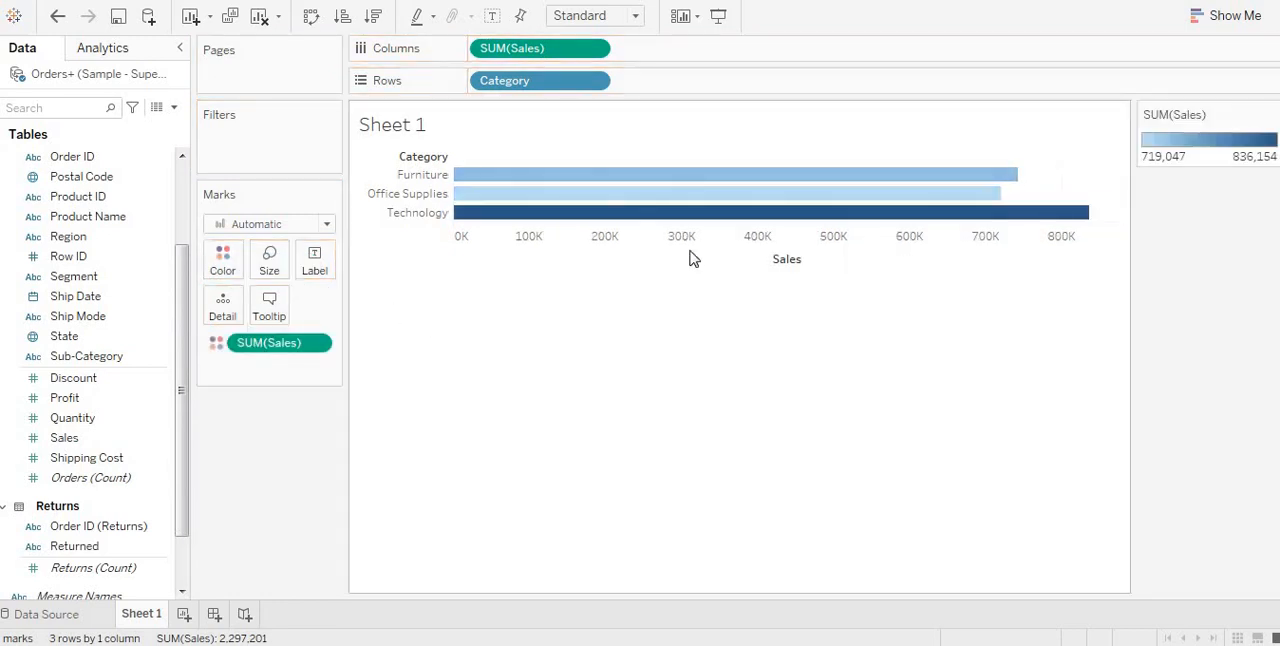
left_click(228, 266)
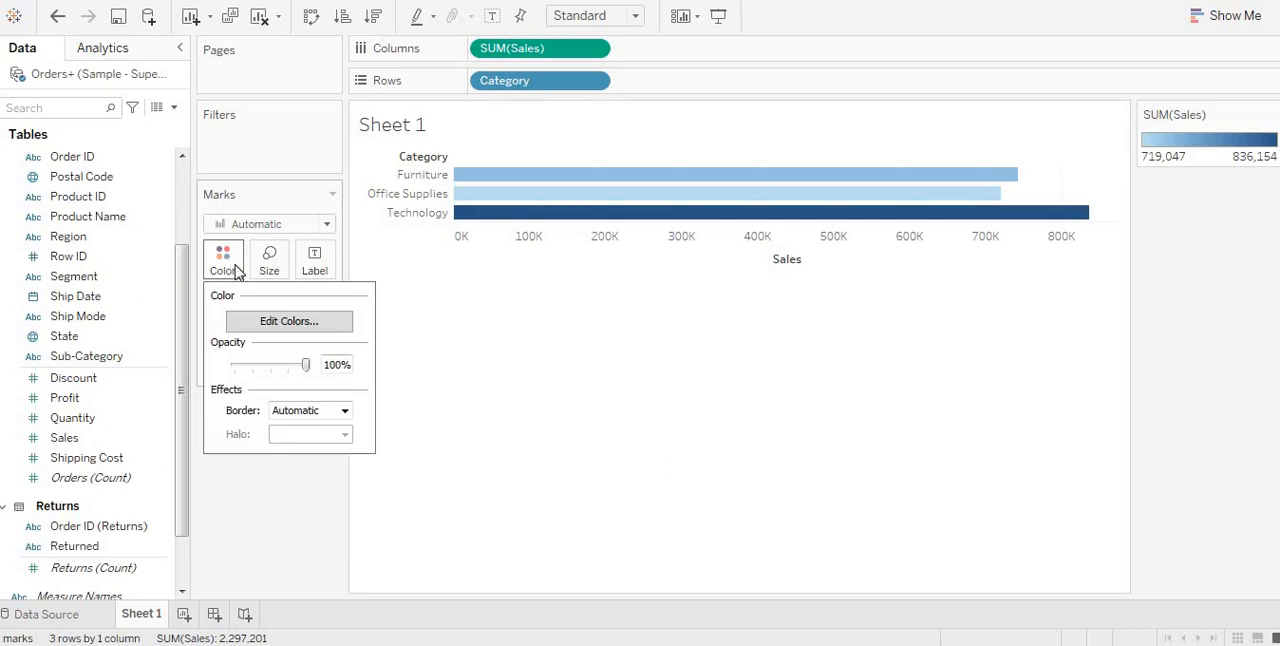
left_click(279, 321)
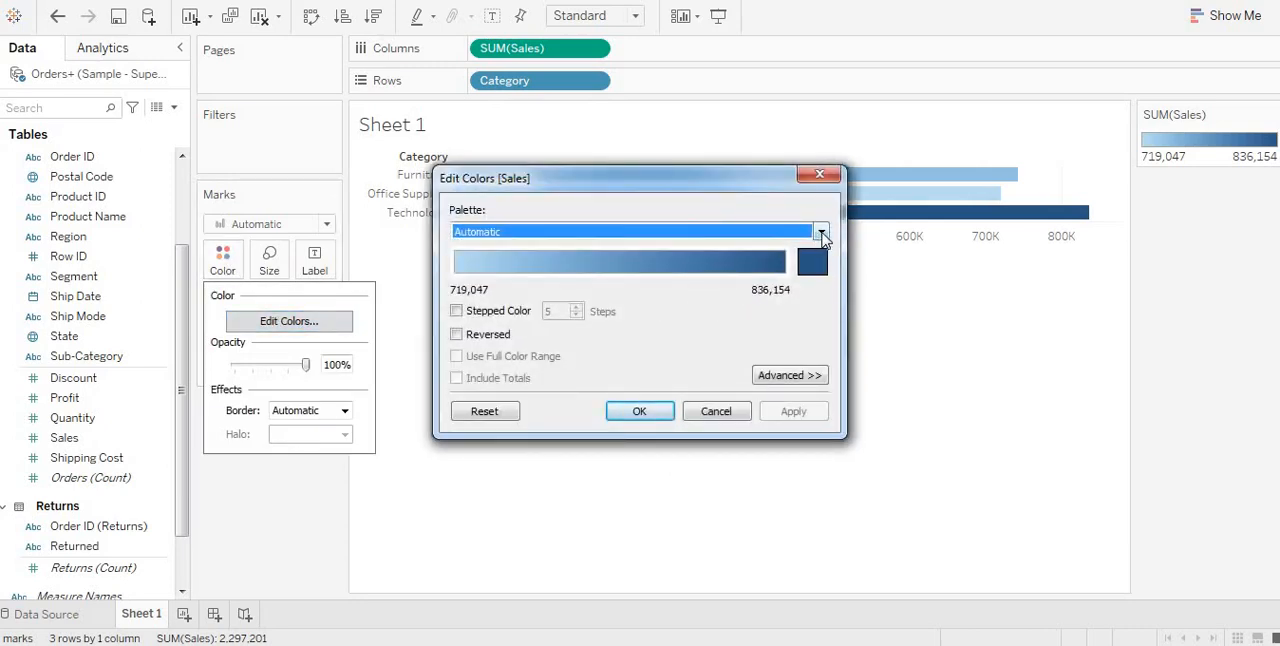
left_click(822, 233)
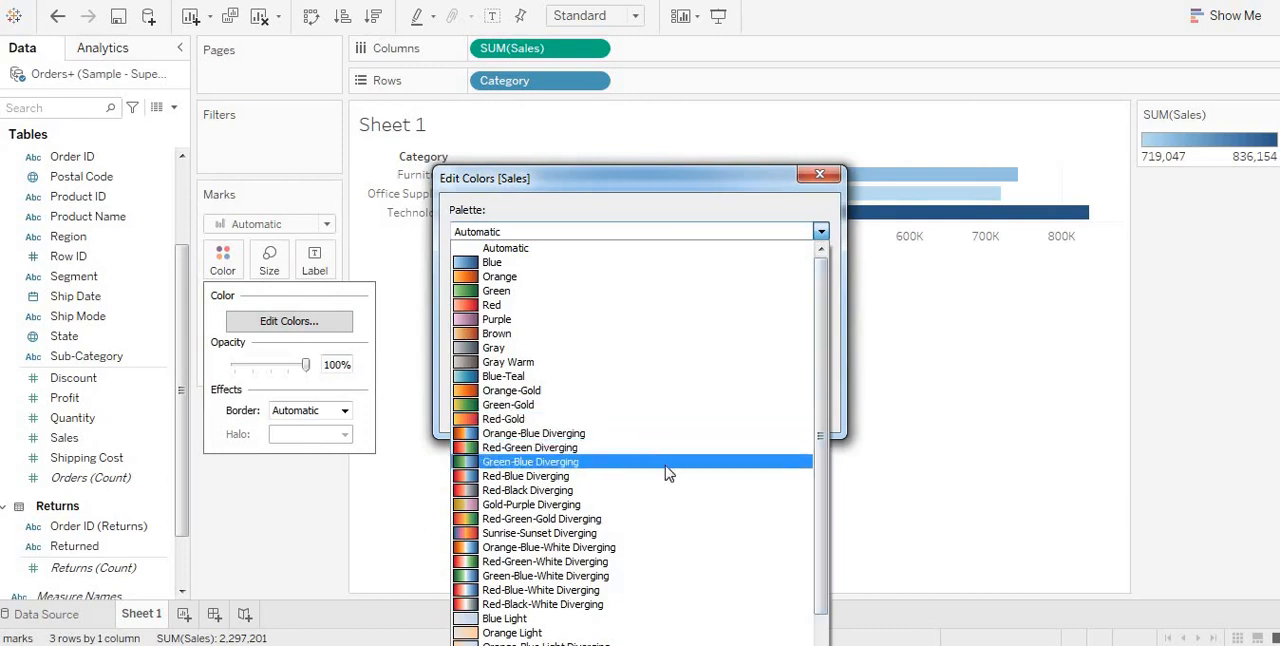
left_click(588, 422)
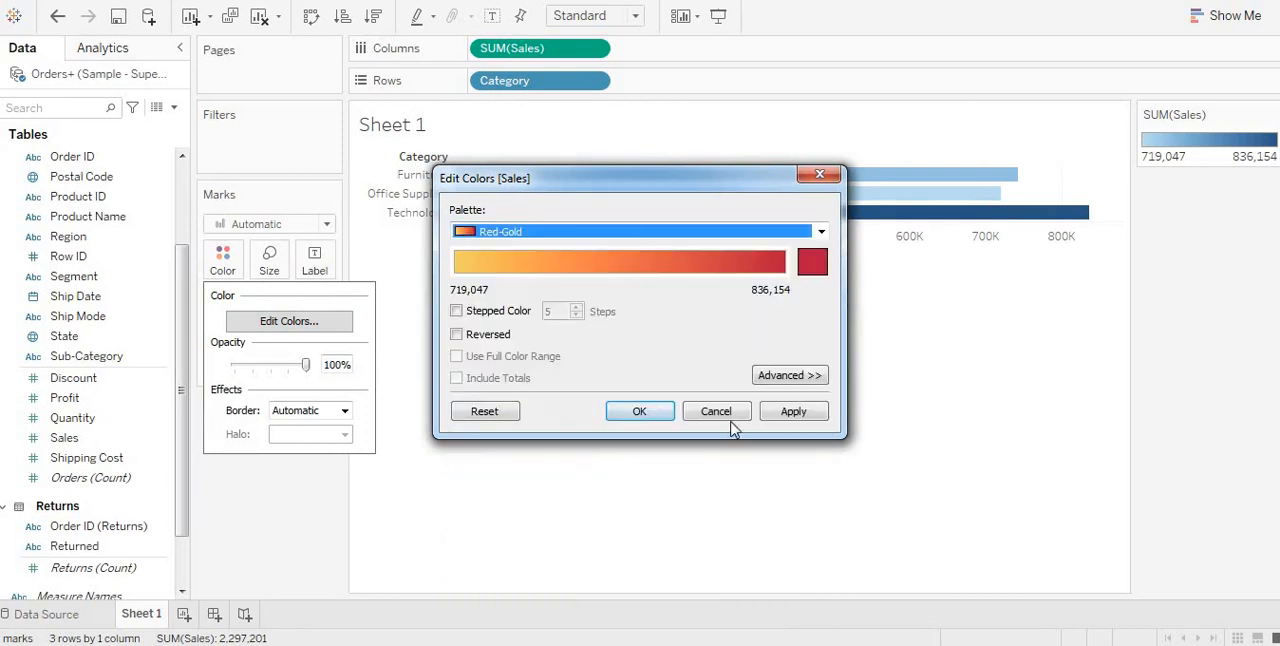
left_click(793, 413)
left_click(655, 412)
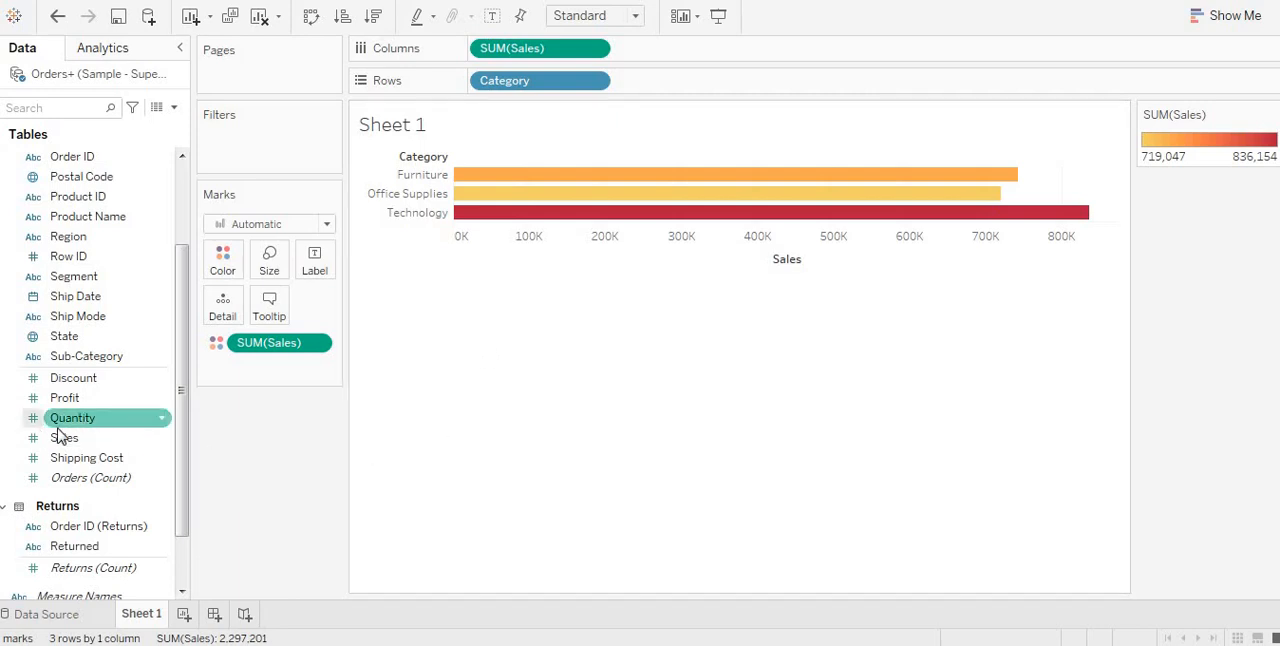
Step: Label each category bar with its sum of Sales
left_click_drag(66, 438, 269, 260)
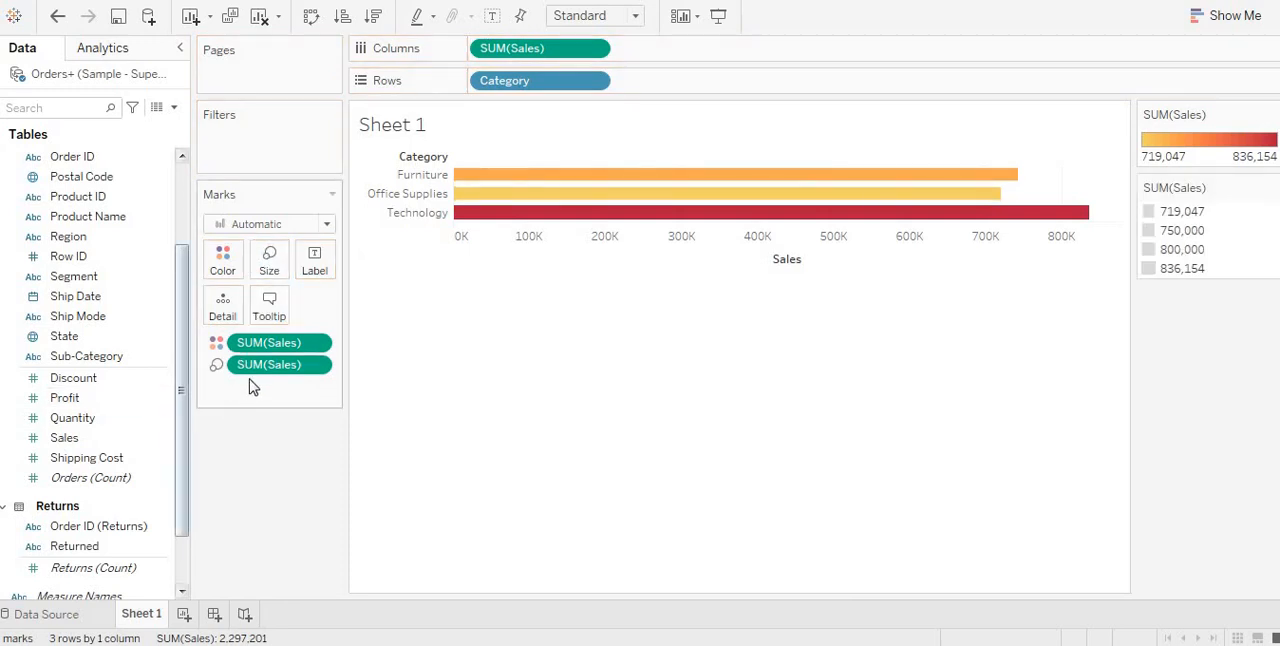
left_click_drag(262, 372, 315, 262)
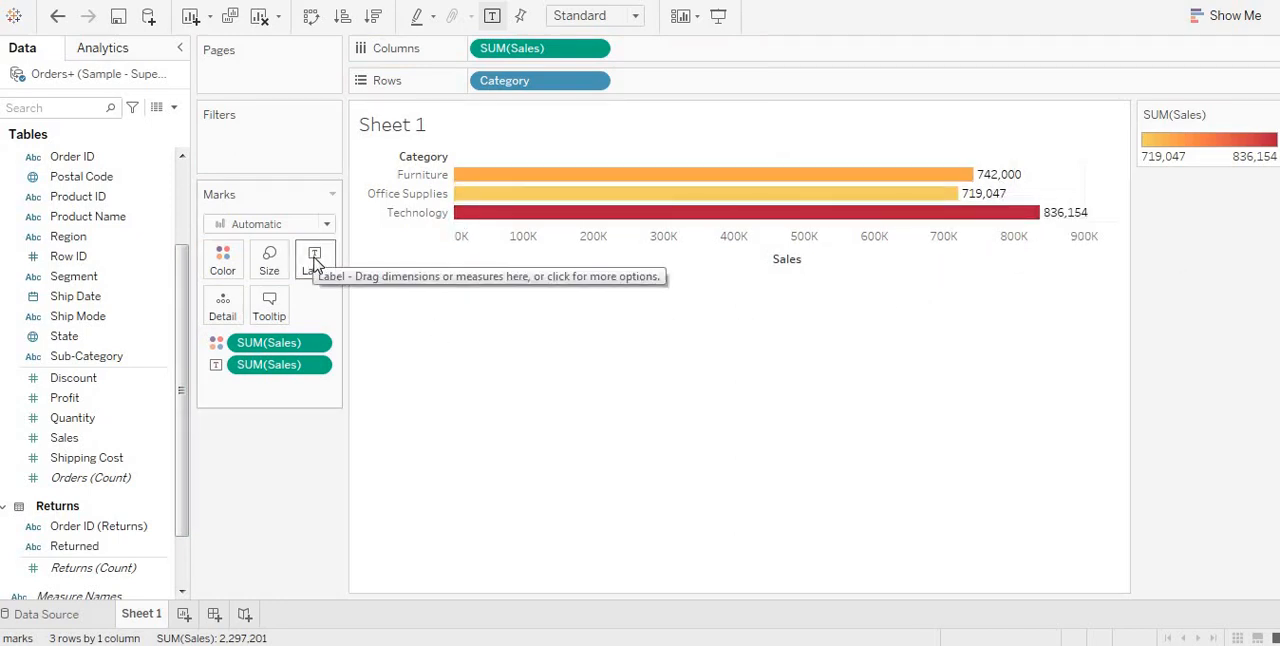
Step: Format the sum of Sales labels as custom currency with display units in thousands (K)
left_click(315, 366)
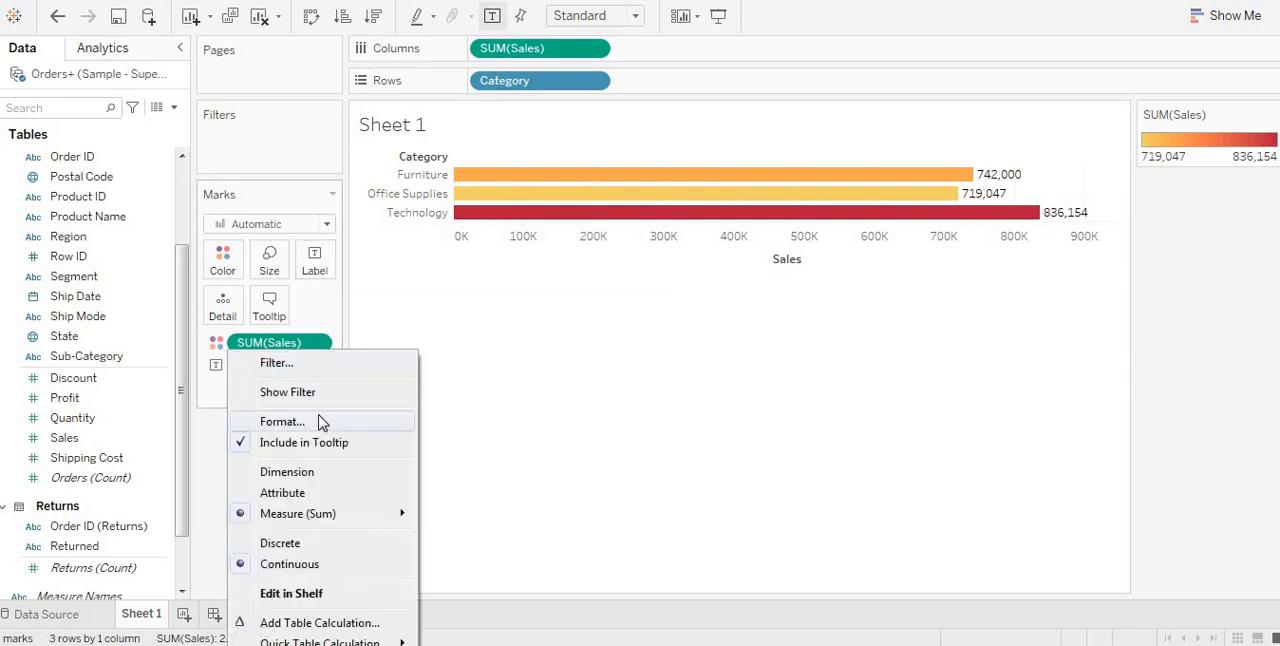
left_click(321, 423)
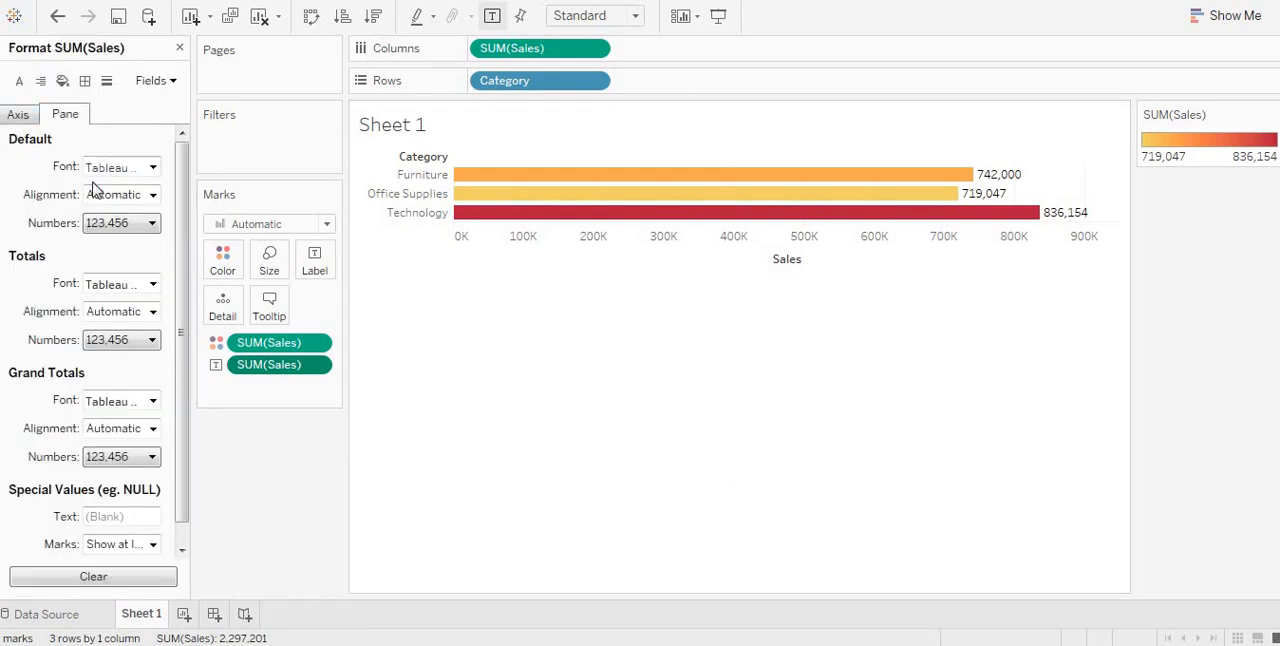
left_click(130, 229)
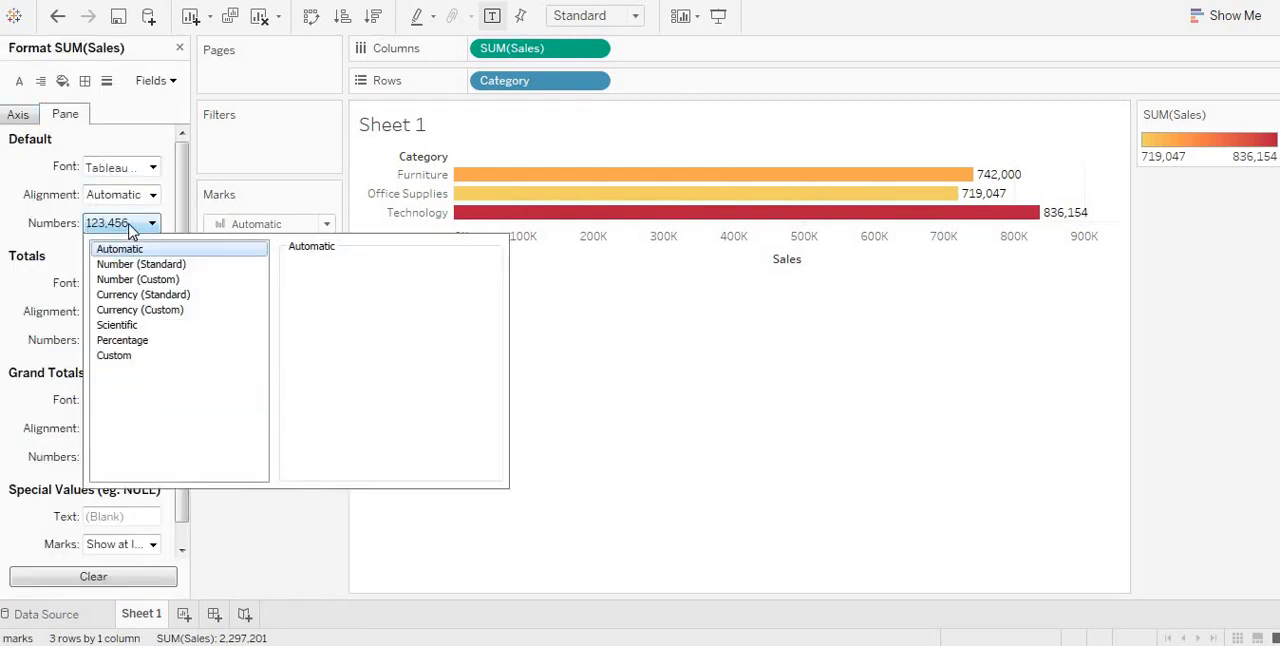
left_click(155, 318)
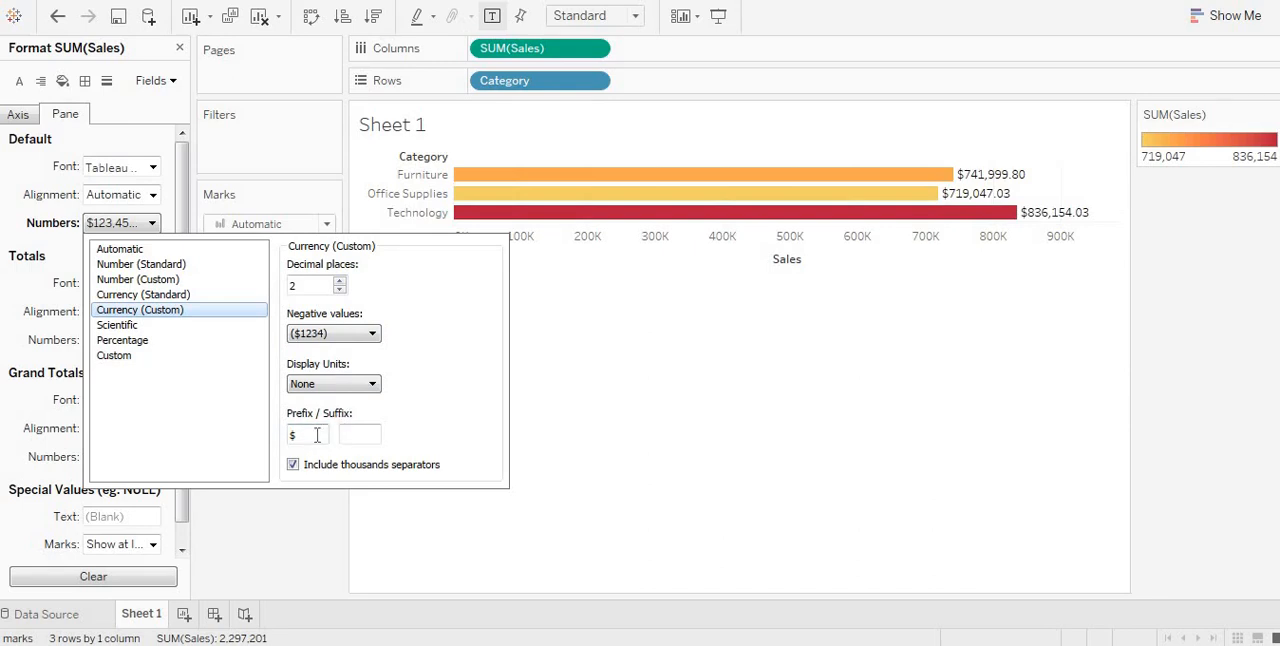
left_click(358, 385)
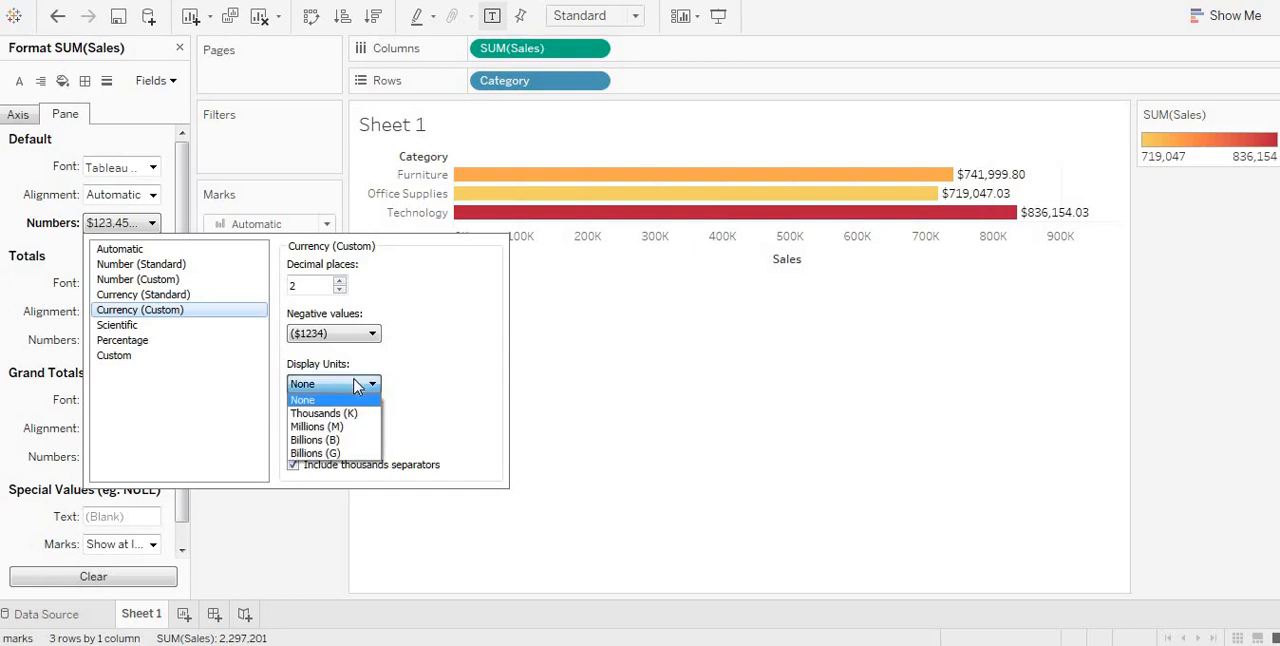
left_click(348, 413)
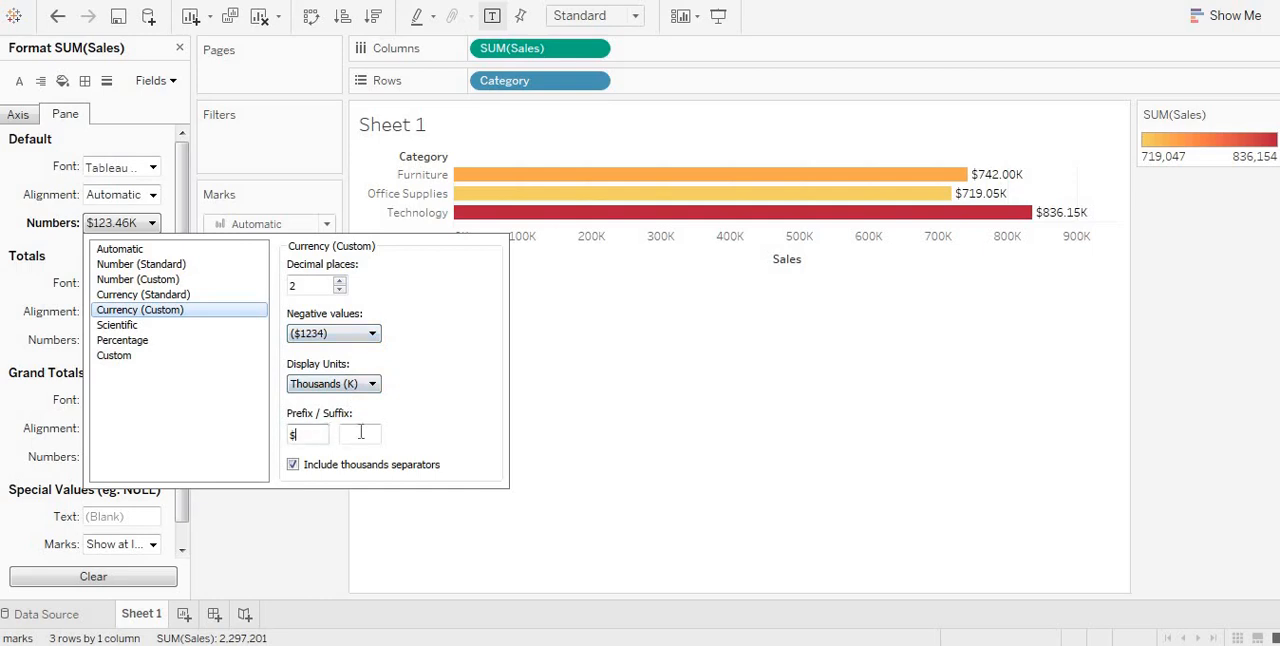
left_click(658, 328)
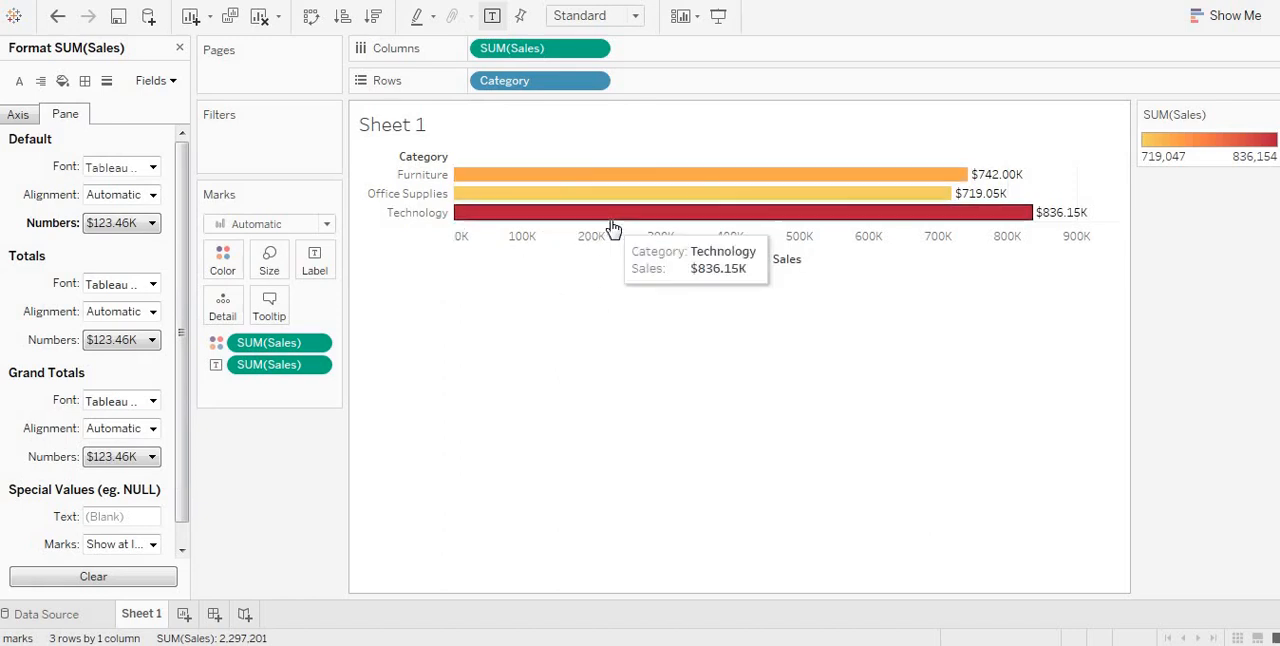
Step: Sort the categories by sum of Sales, first ascending and finally descending, swapping rows and columns and back again
left_click(343, 18)
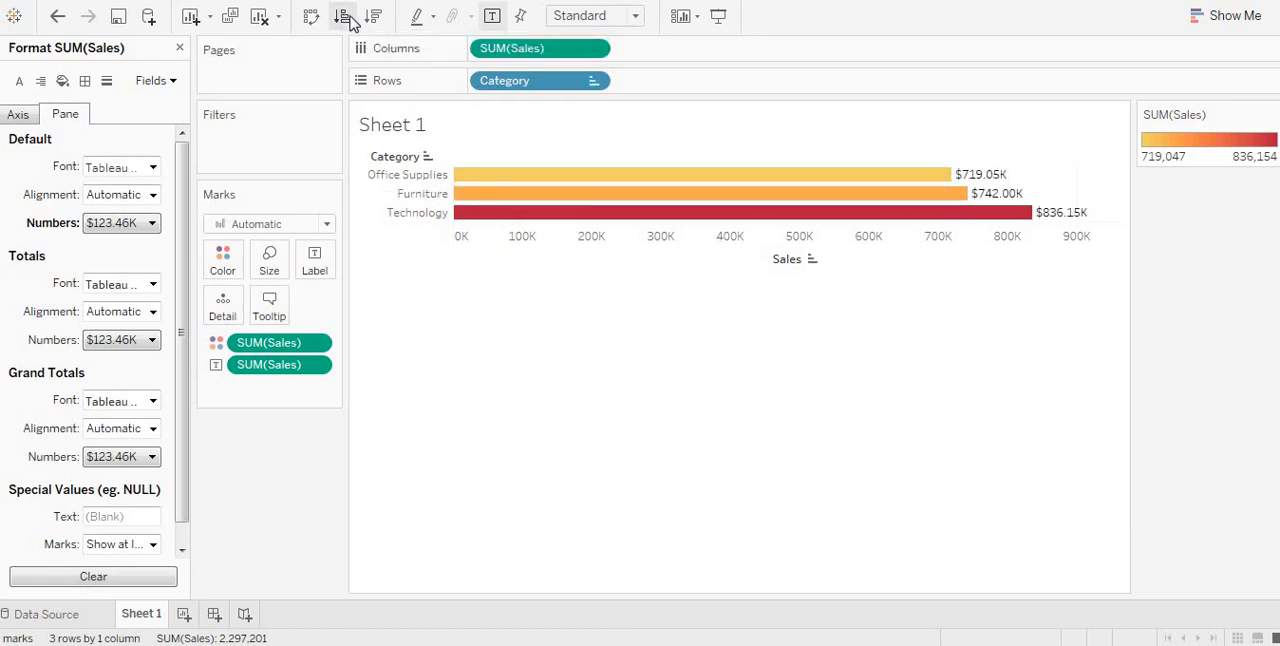
left_click(310, 16)
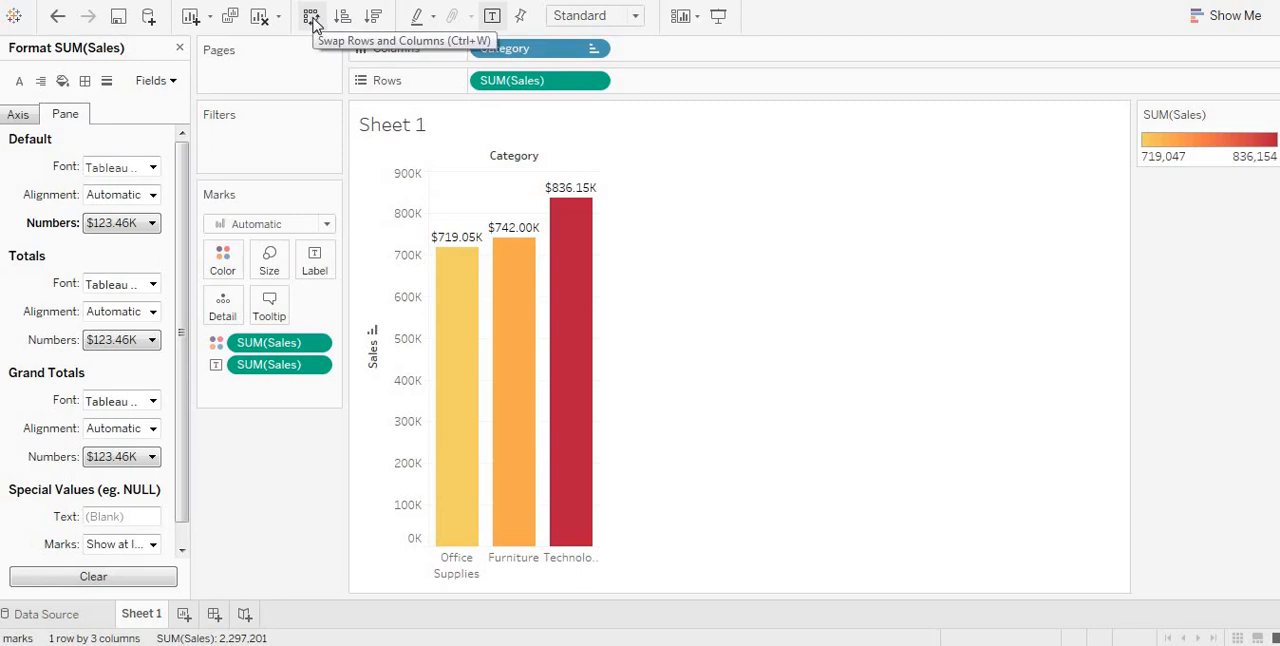
left_click(374, 16)
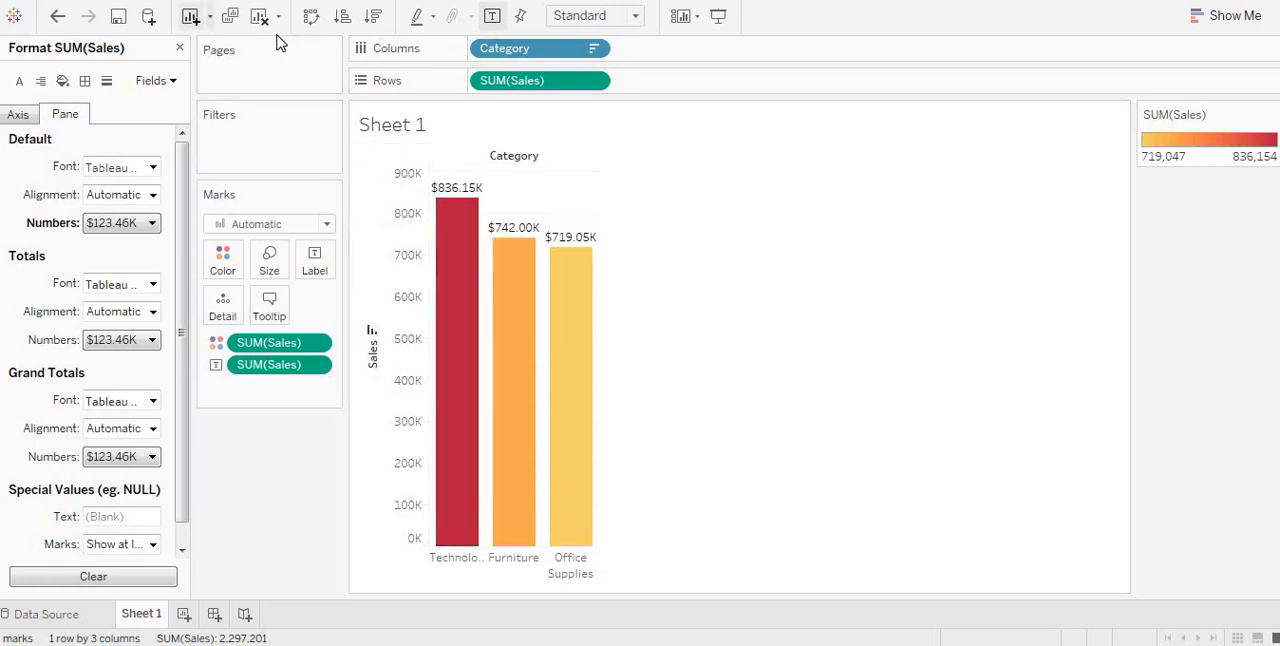
left_click(311, 18)
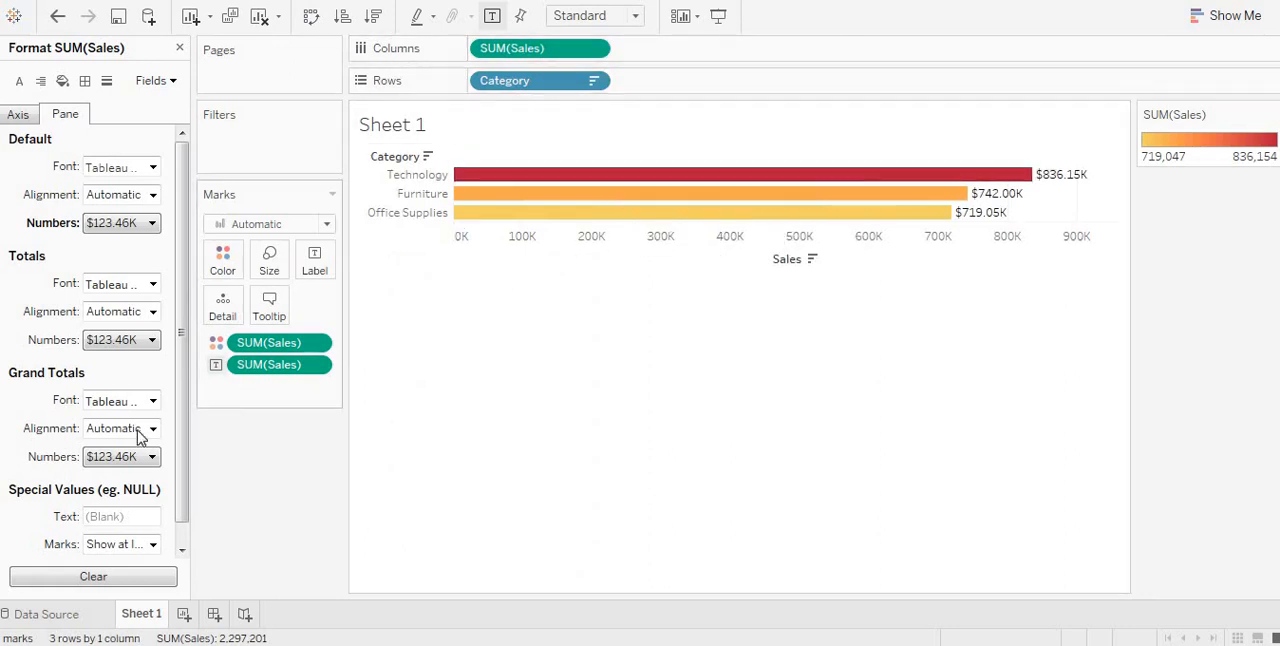
Step: Size the category bars by the sum of Sales and fit the chart to Entire View
left_click(179, 49)
left_click(60, 437)
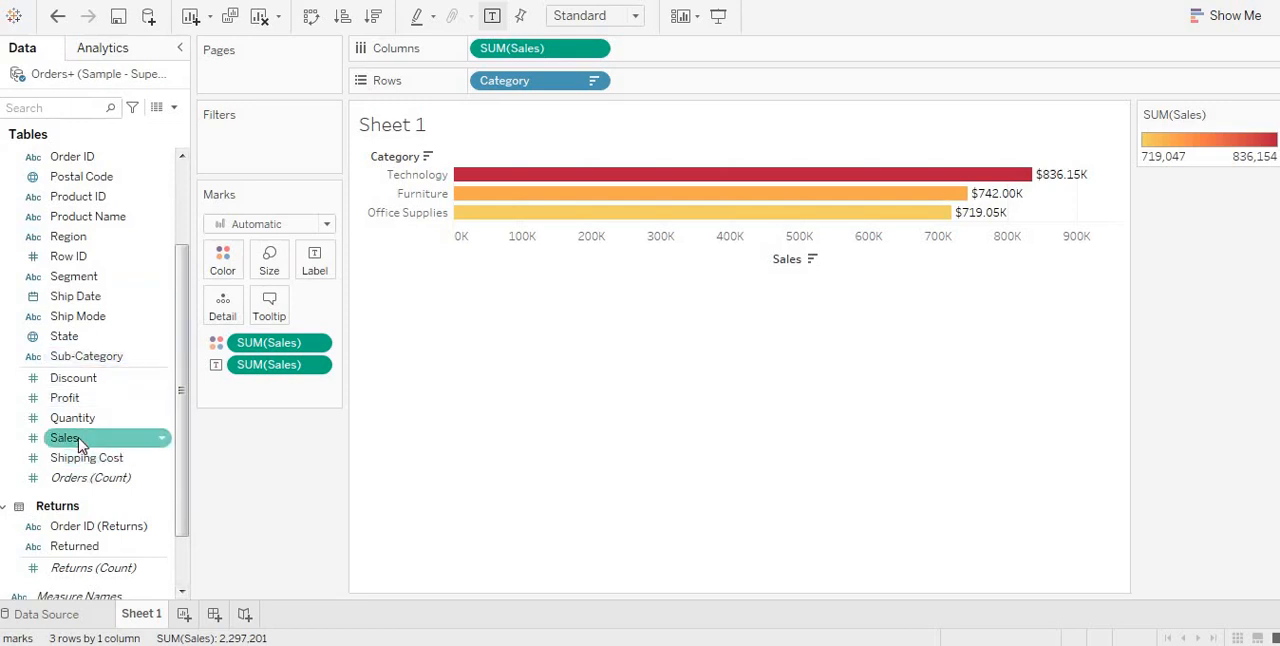
left_click_drag(193, 373, 270, 262)
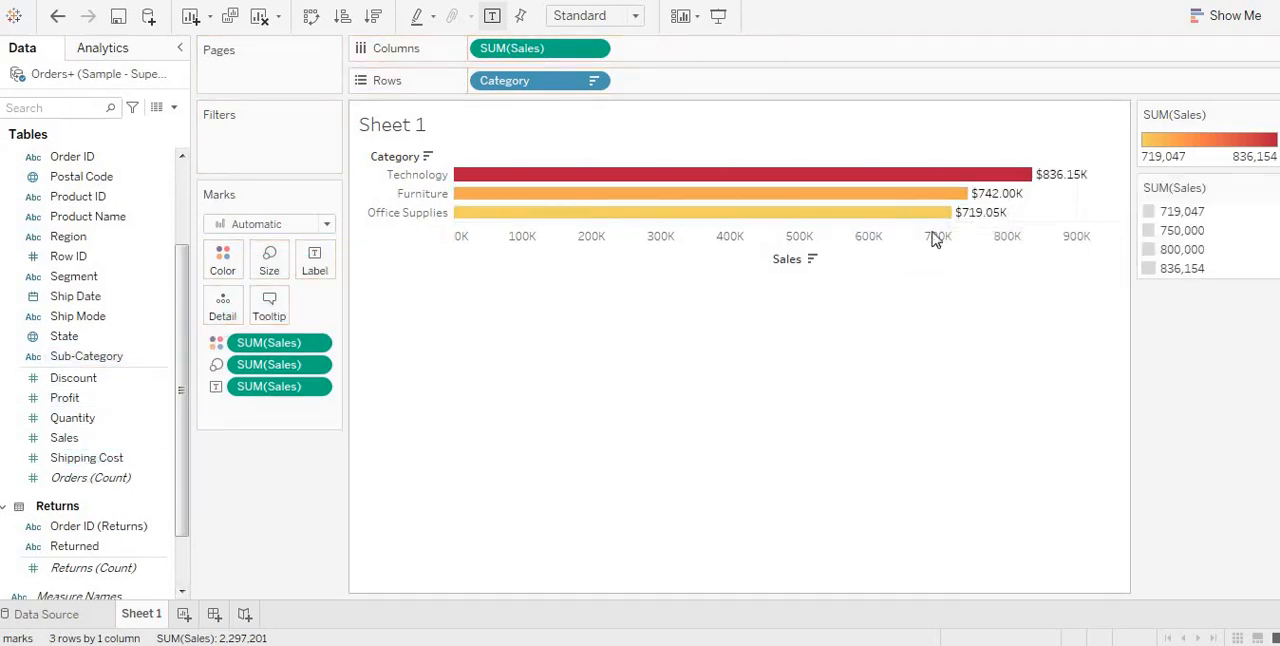
left_click(600, 20)
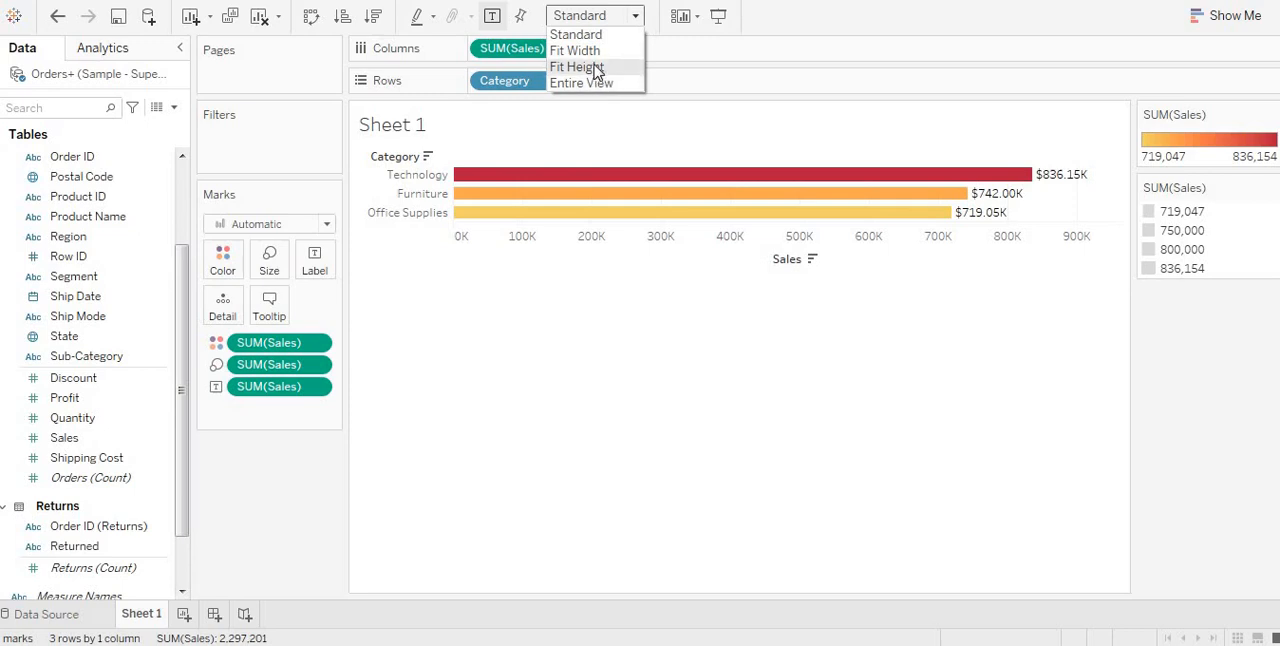
left_click(582, 83)
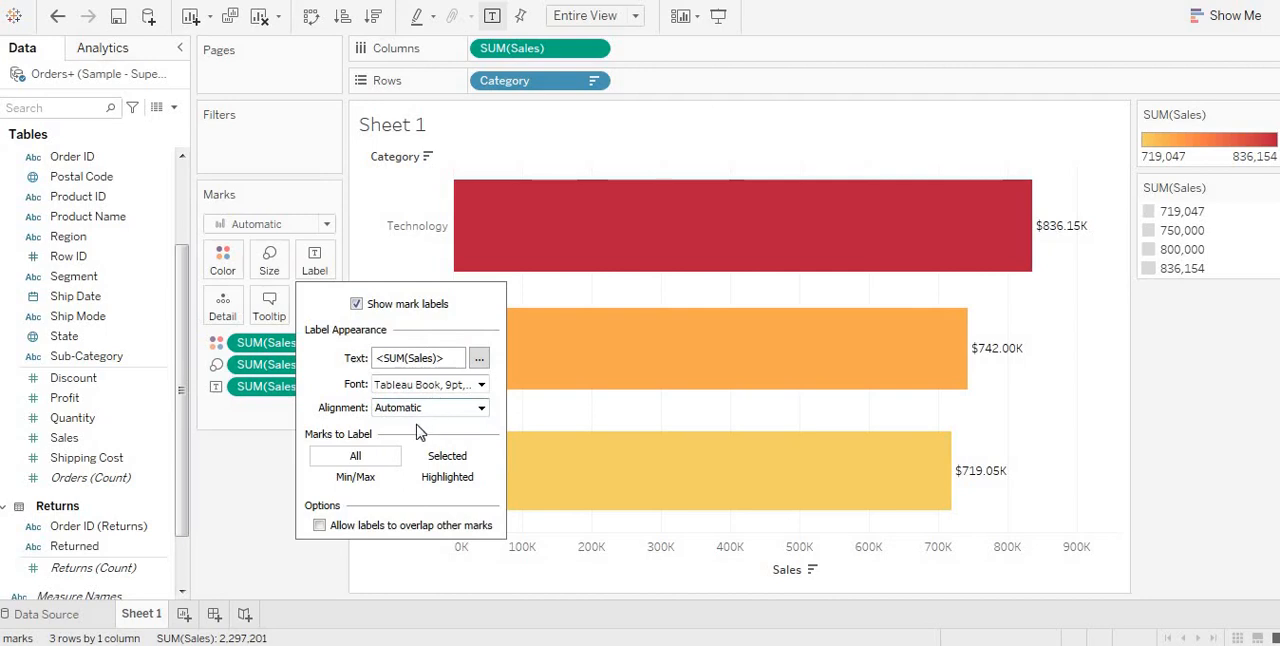
Step: Center the sales labels horizontally within the bars
left_click(491, 410)
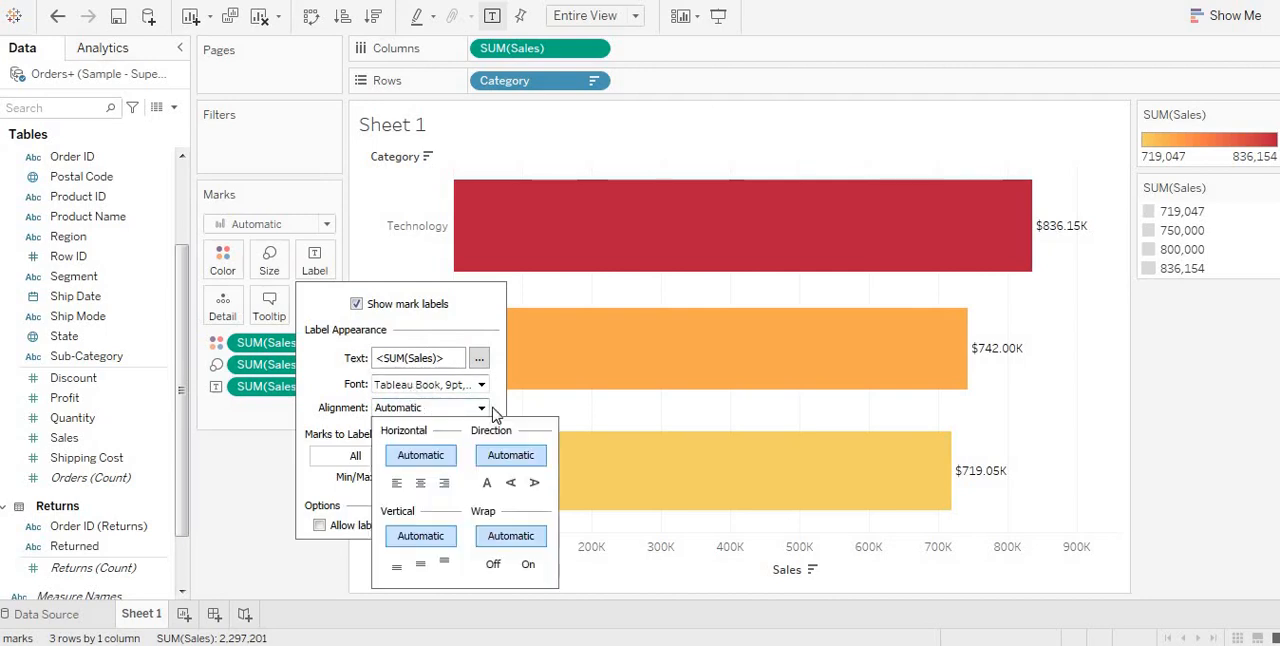
left_click(421, 483)
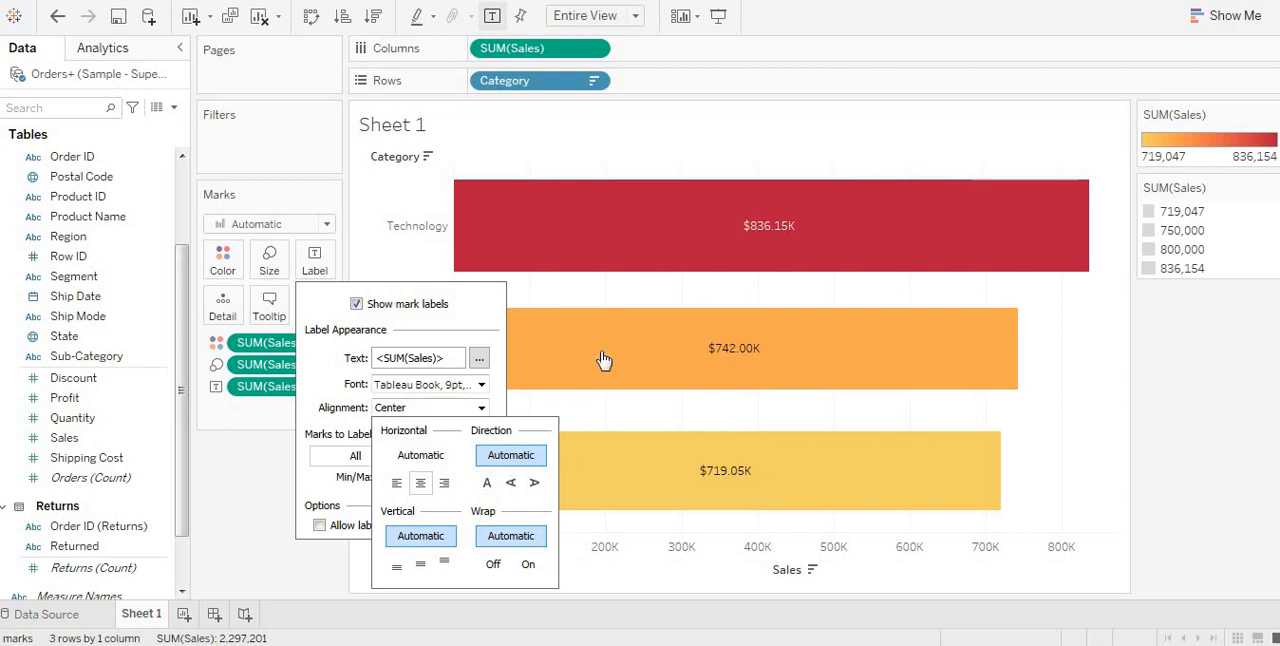
left_click(429, 220)
Step: Format the Category header text as 12 pt bold and color it blue
left_click(425, 222)
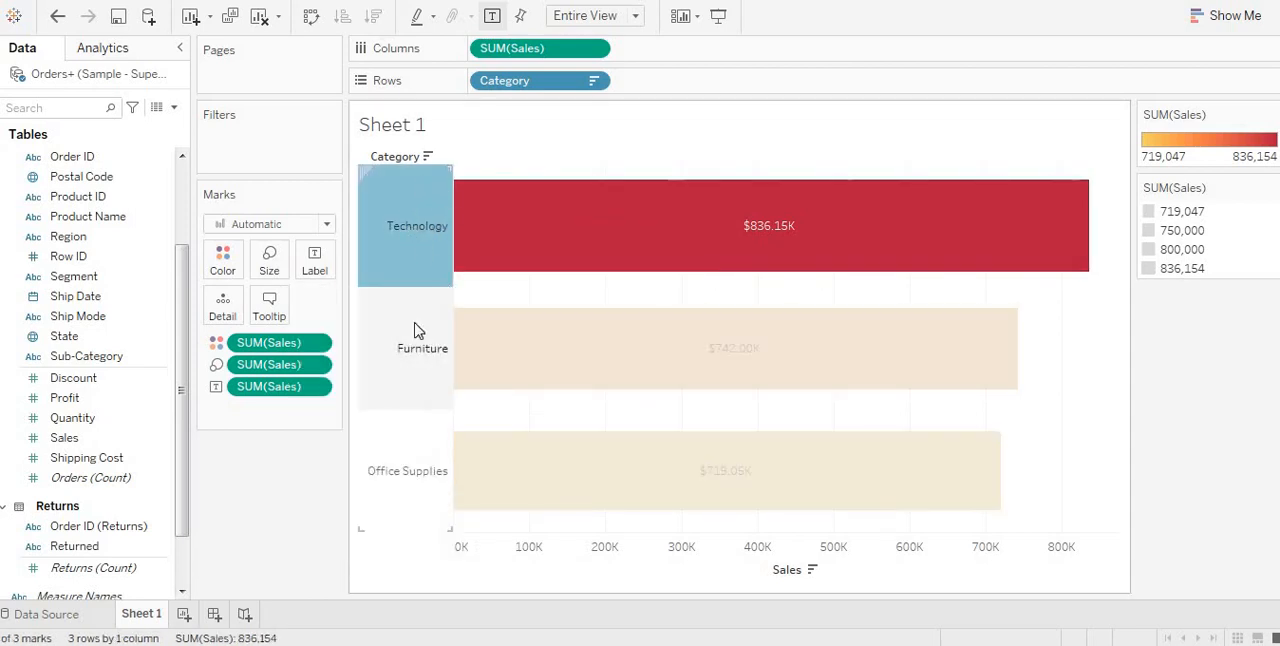
left_click(377, 195)
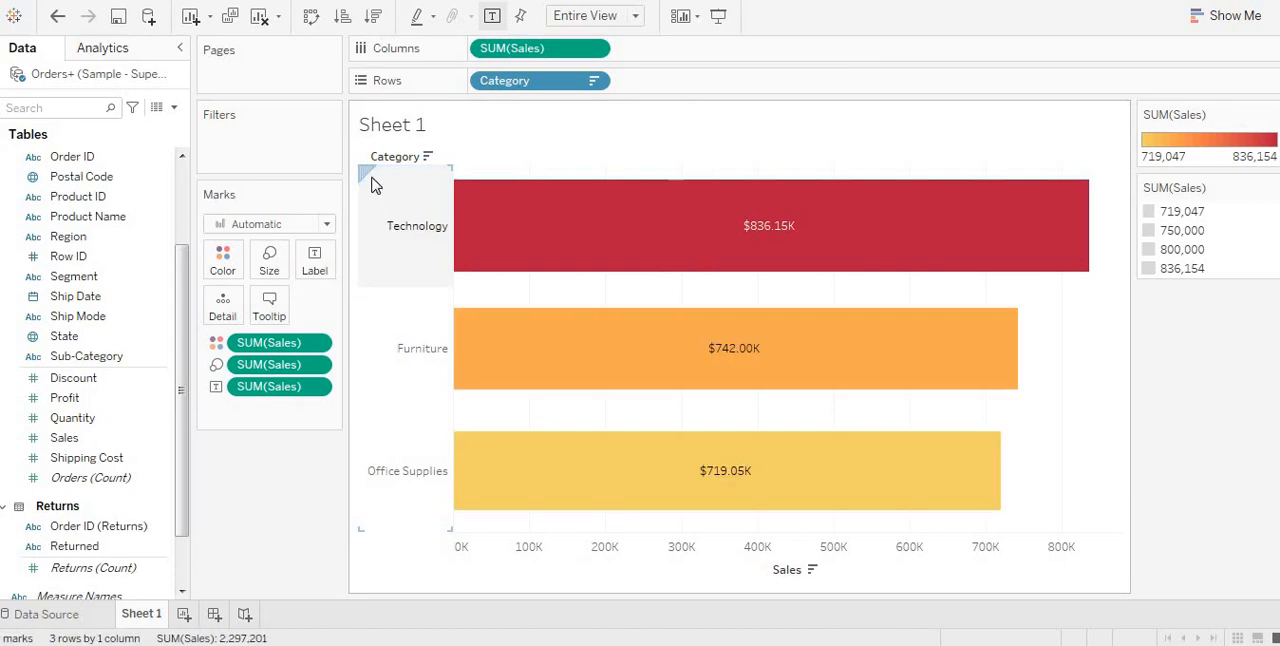
right_click(373, 185)
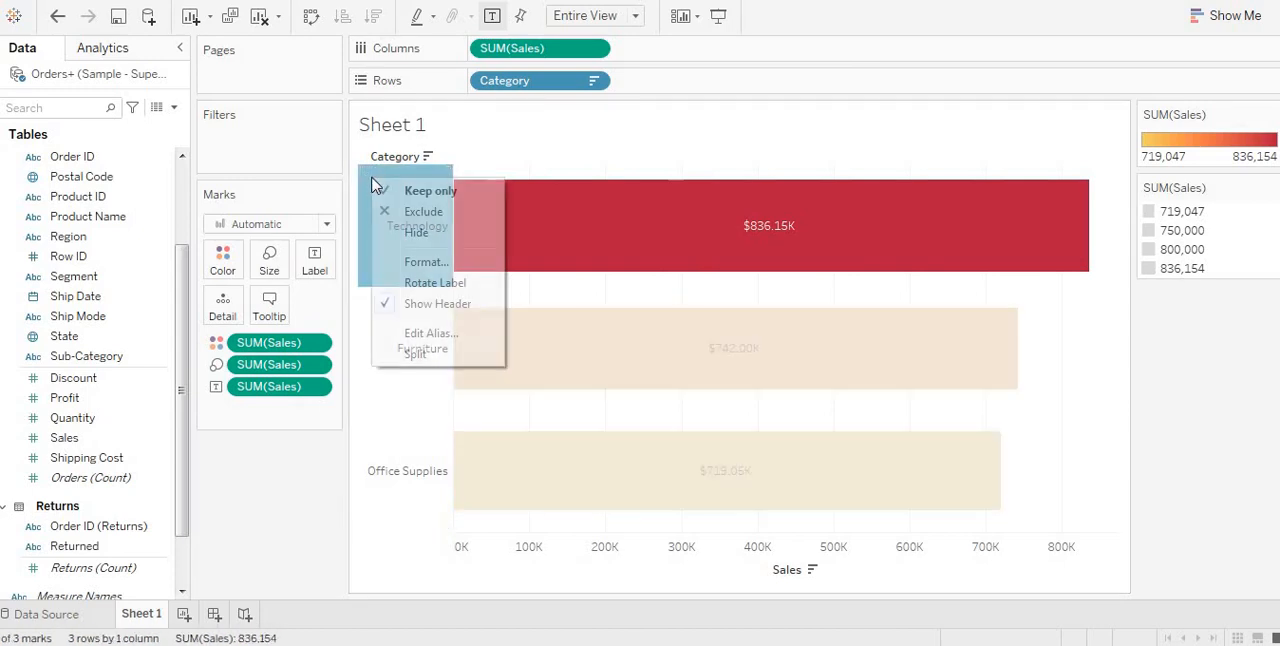
left_click(424, 262)
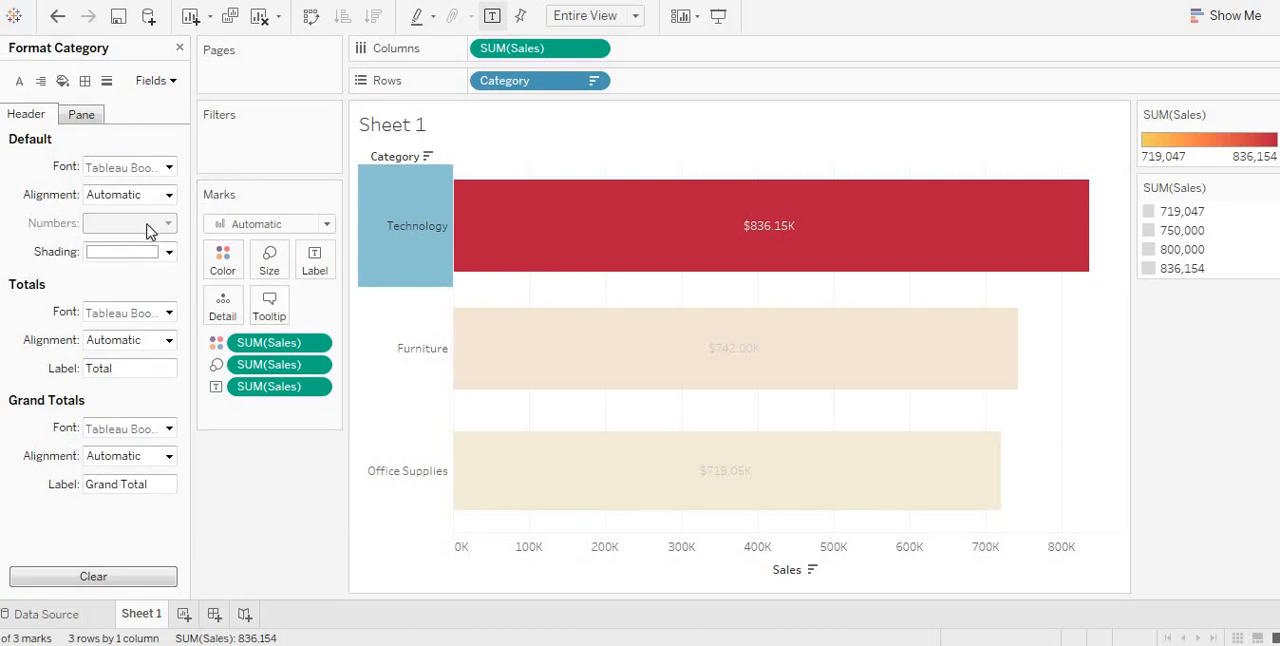
left_click(166, 196)
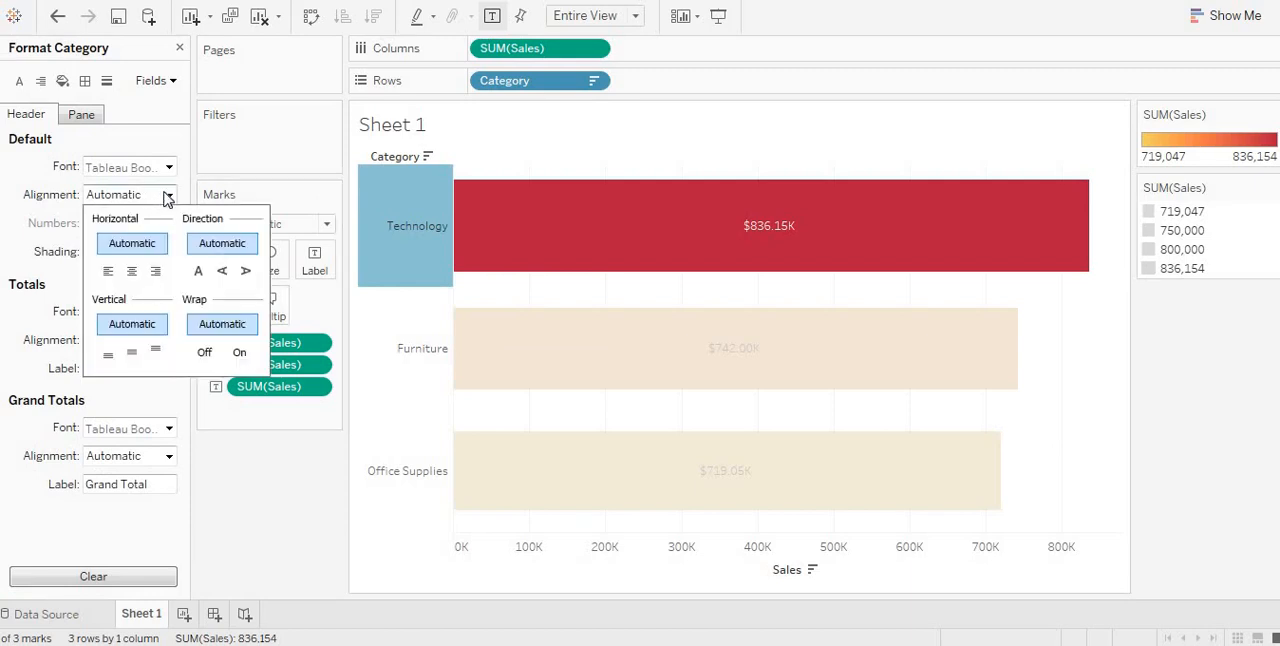
left_click(168, 167)
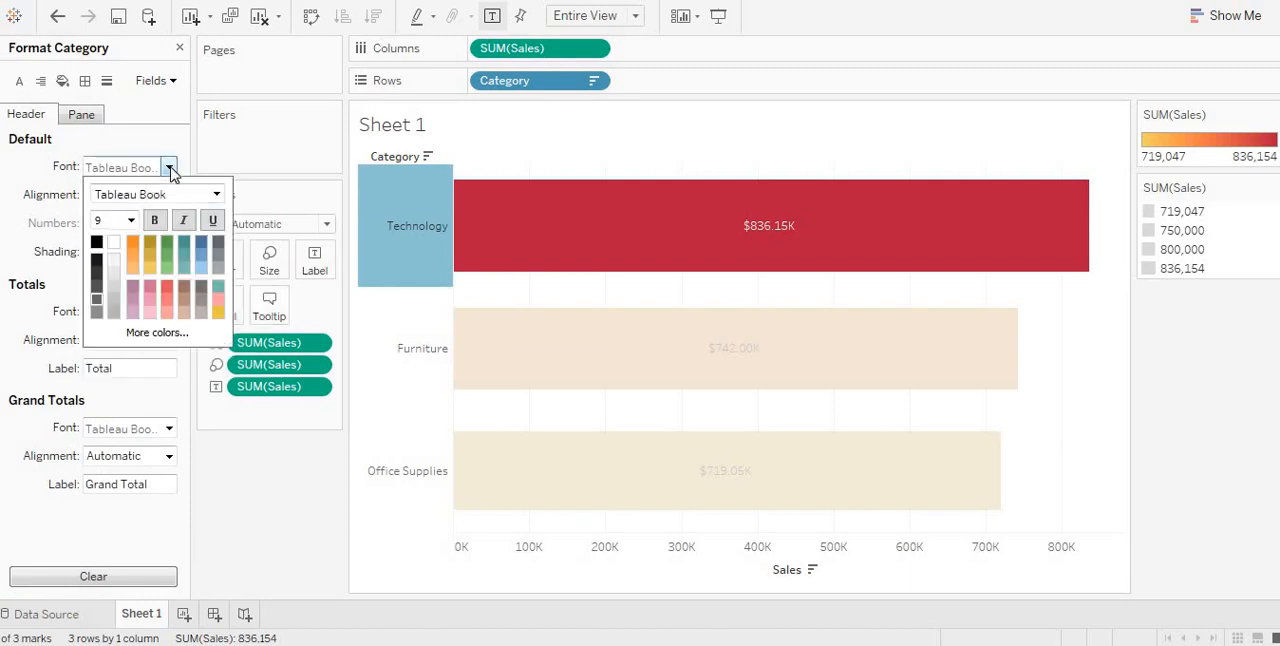
left_click(130, 220)
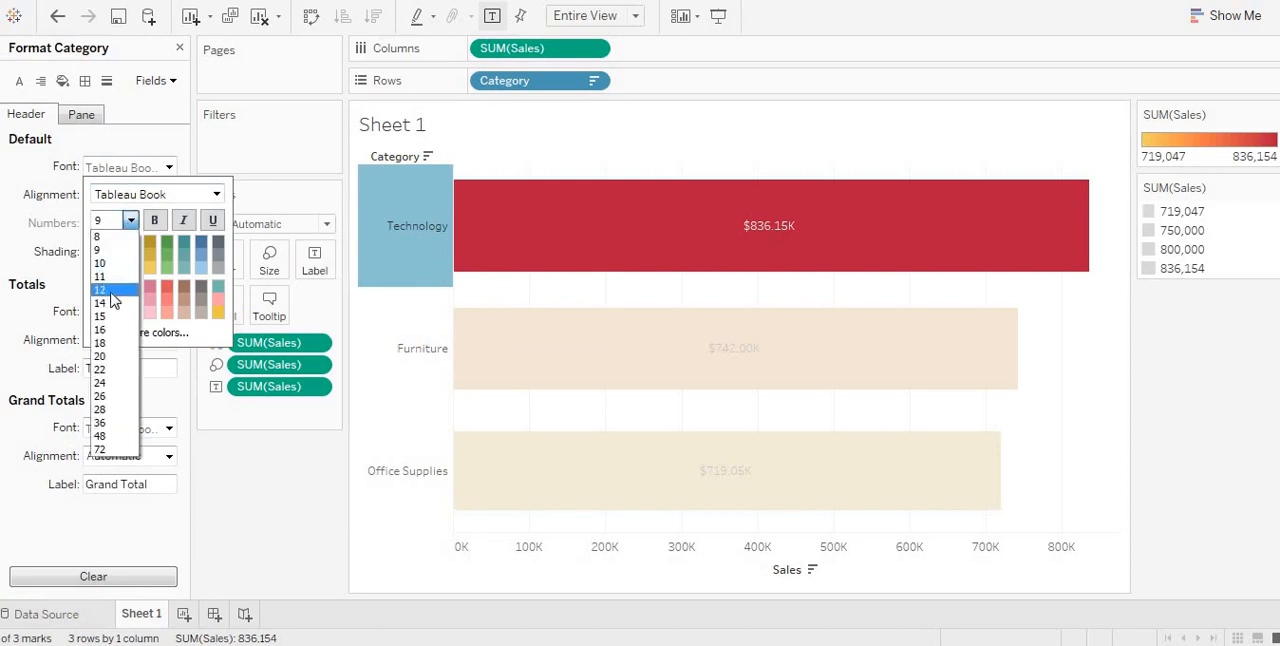
left_click(111, 290)
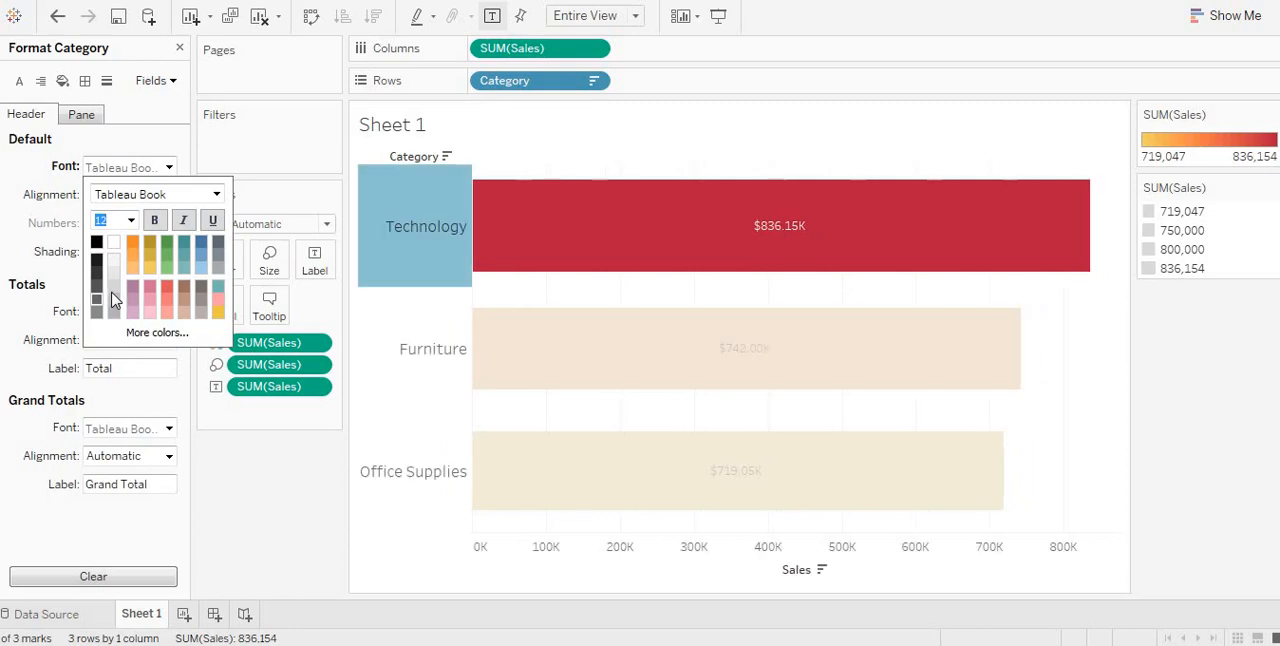
left_click(157, 229)
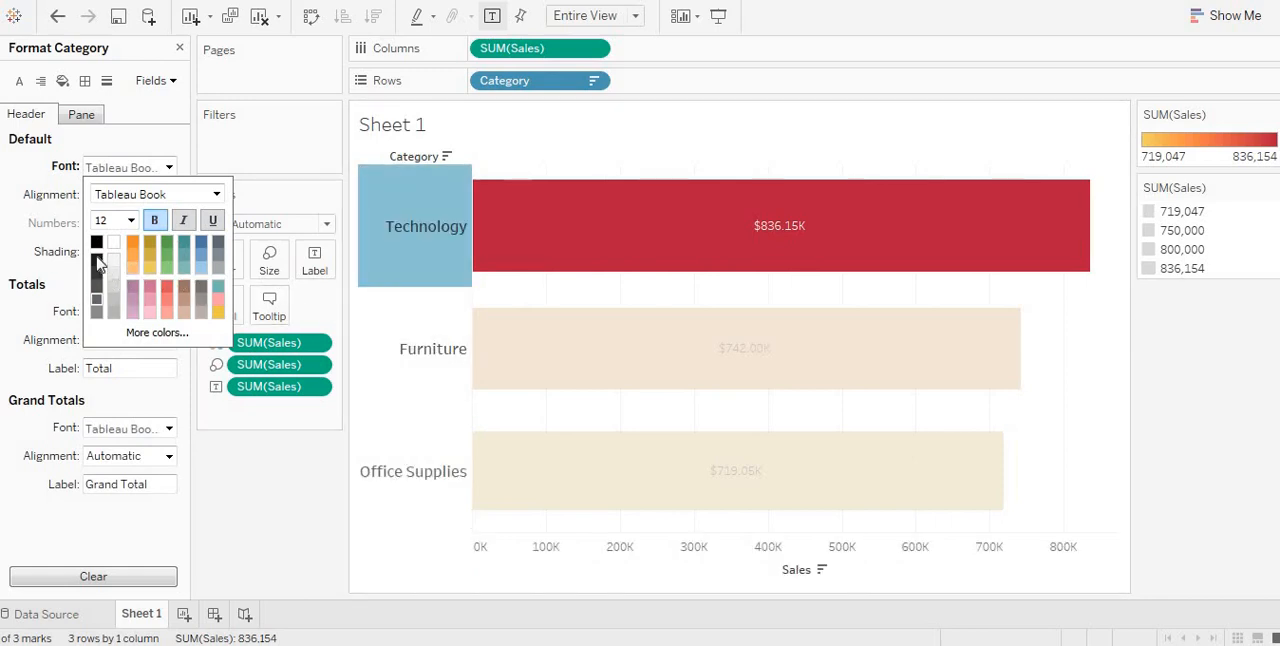
left_click(97, 245)
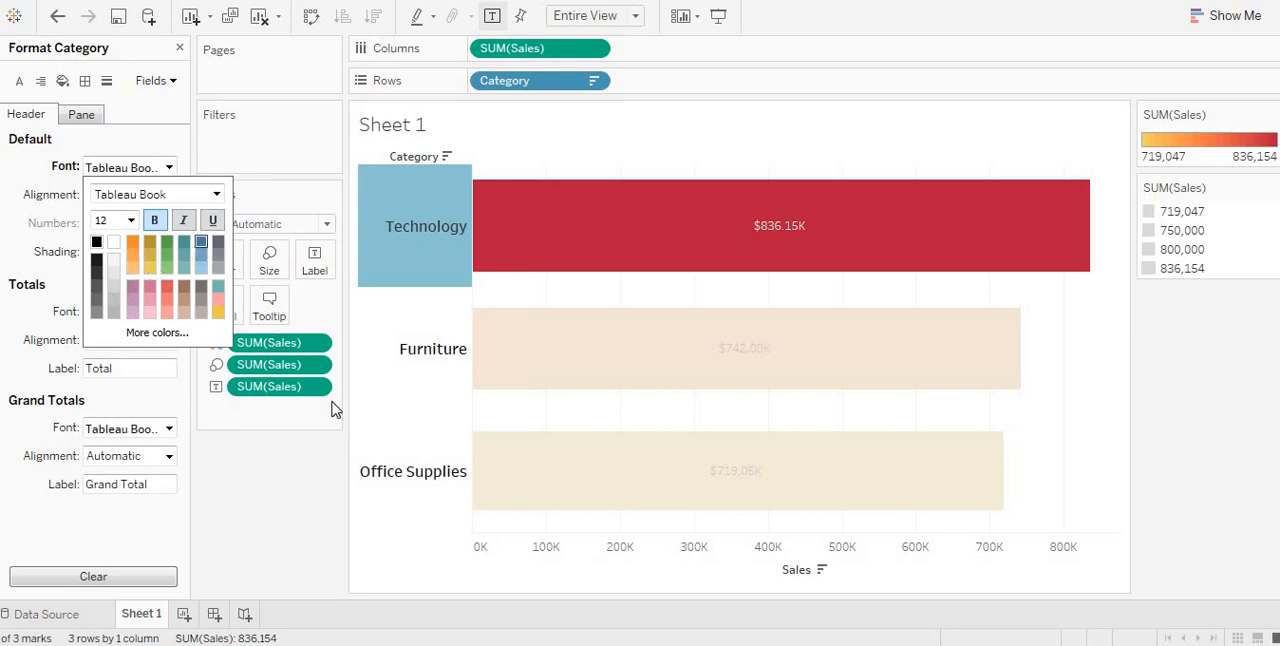
left_click(589, 372)
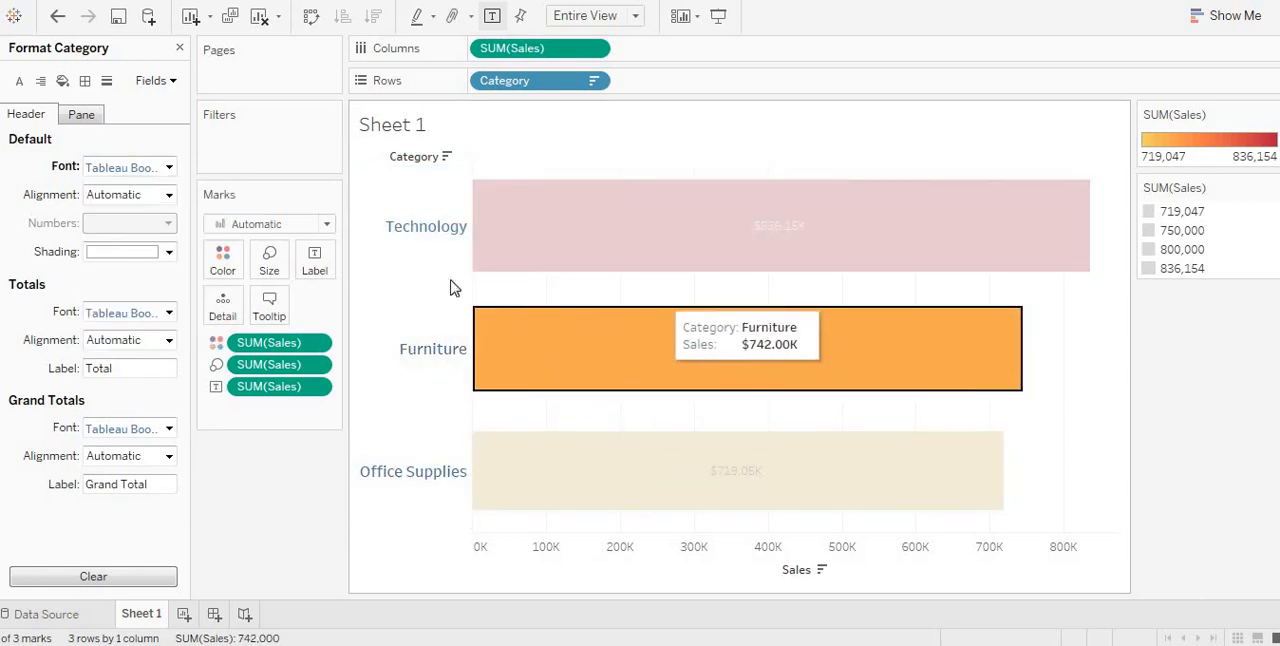
Step: Change the font color of the Category header text to black
right_click(383, 184)
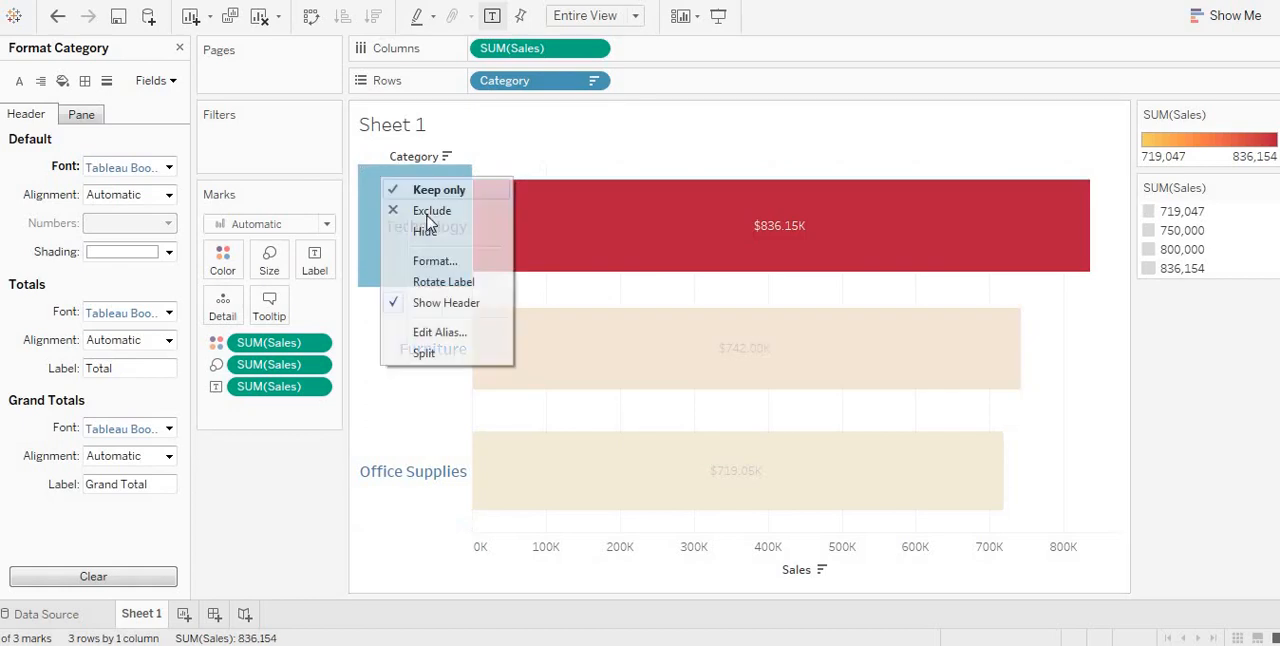
left_click(447, 265)
left_click(153, 197)
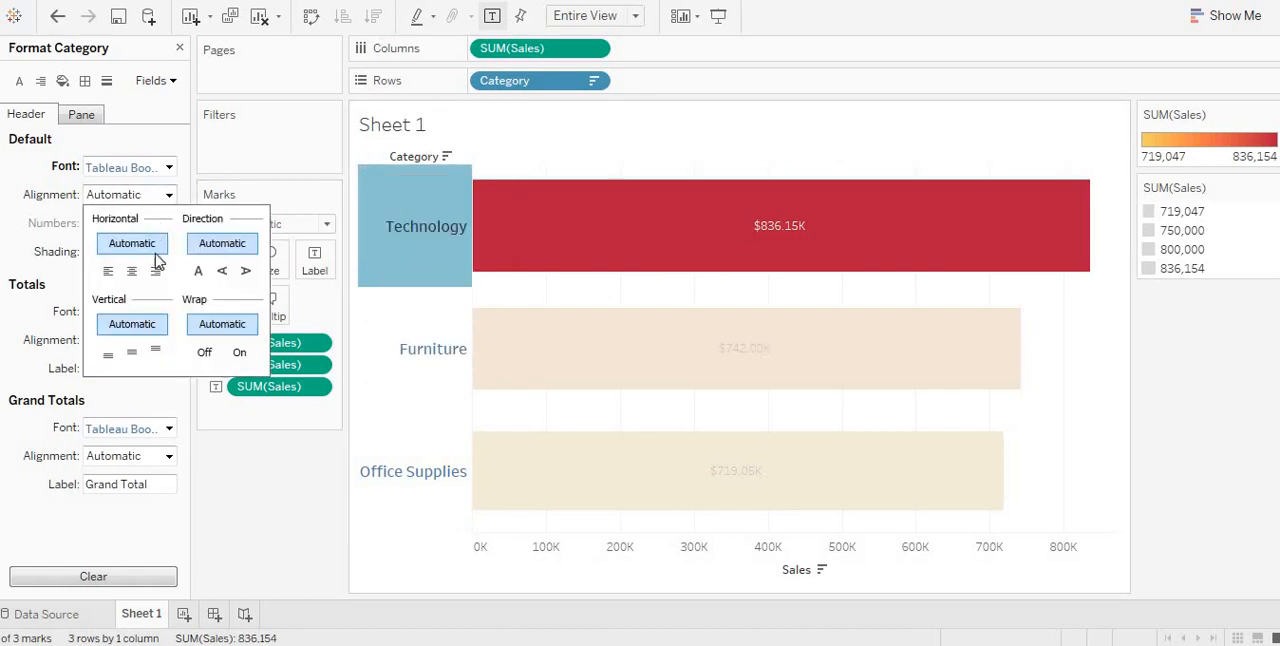
left_click(164, 168)
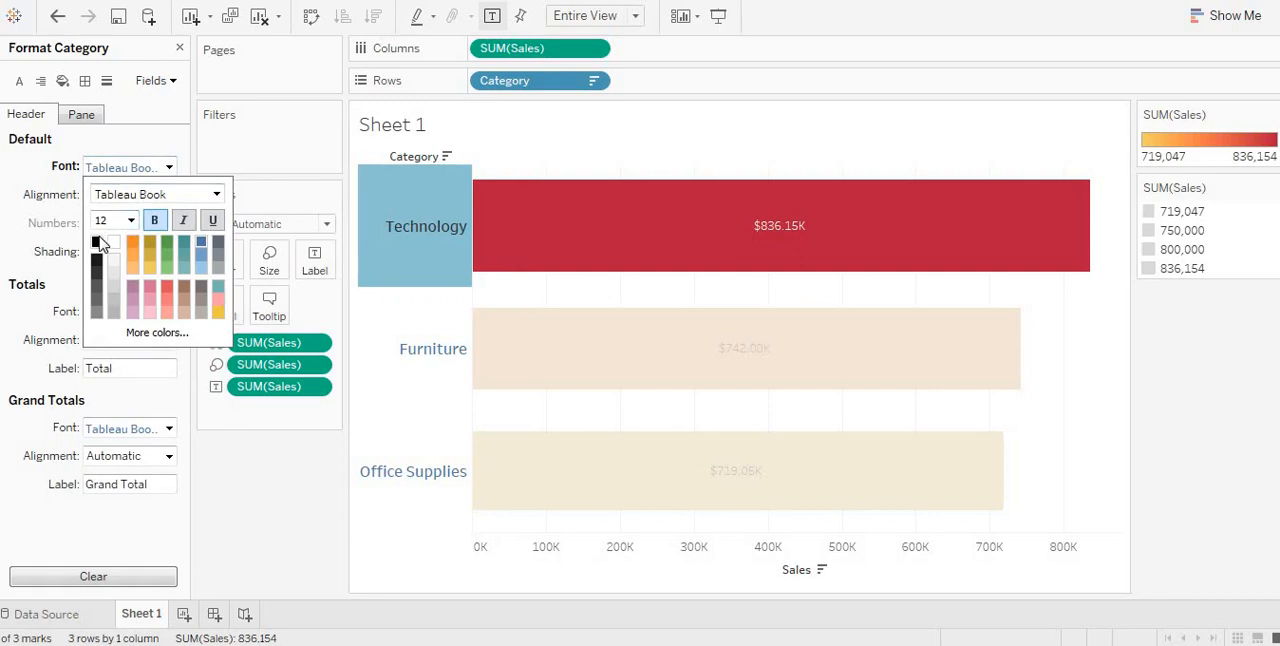
left_click(571, 160)
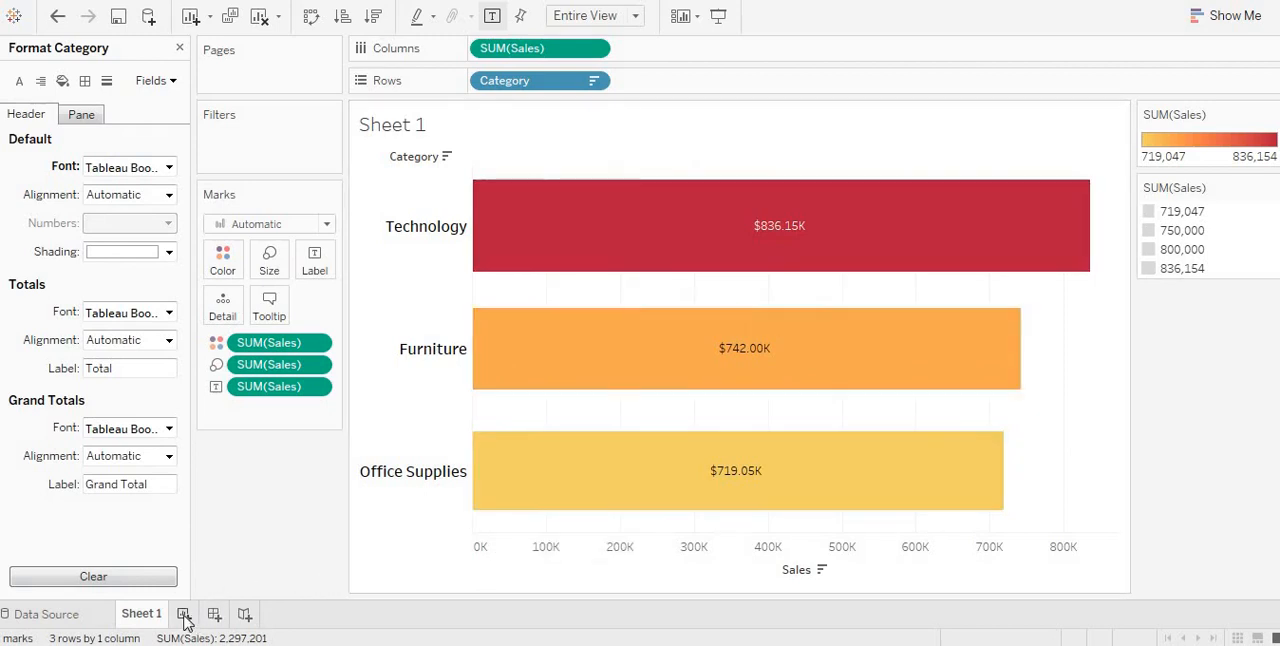
Step: Add a new blank worksheet to the workbook
mouse_move(152, 621)
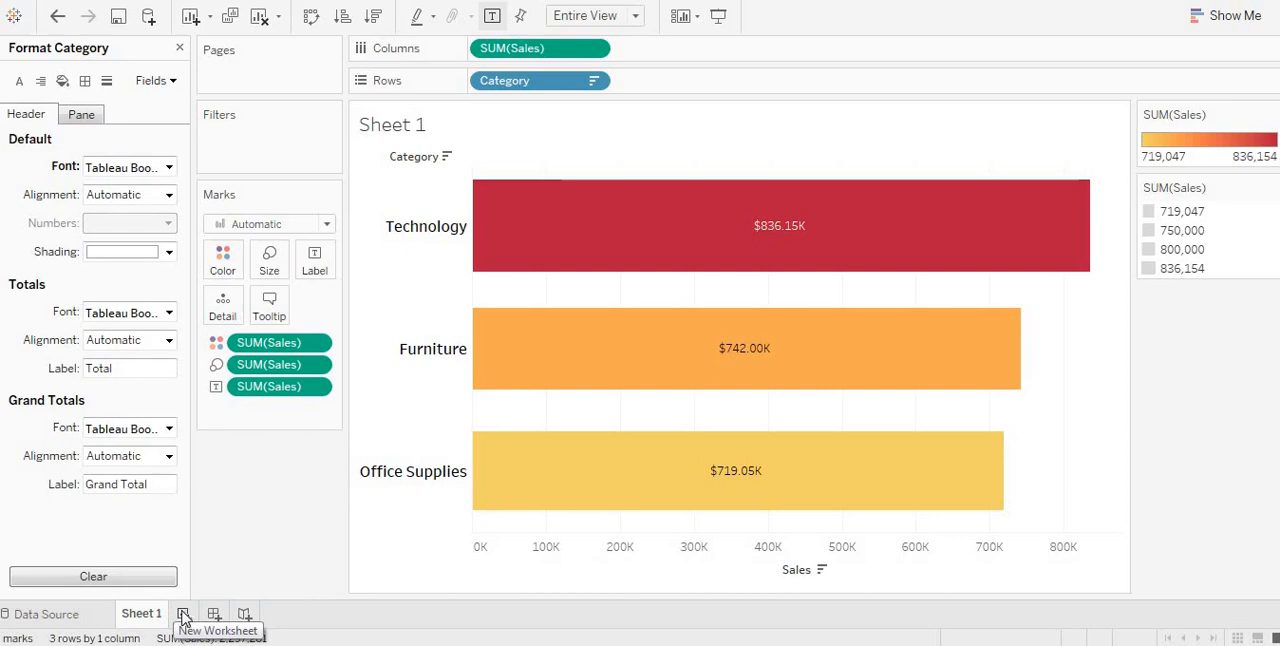
left_click(183, 614)
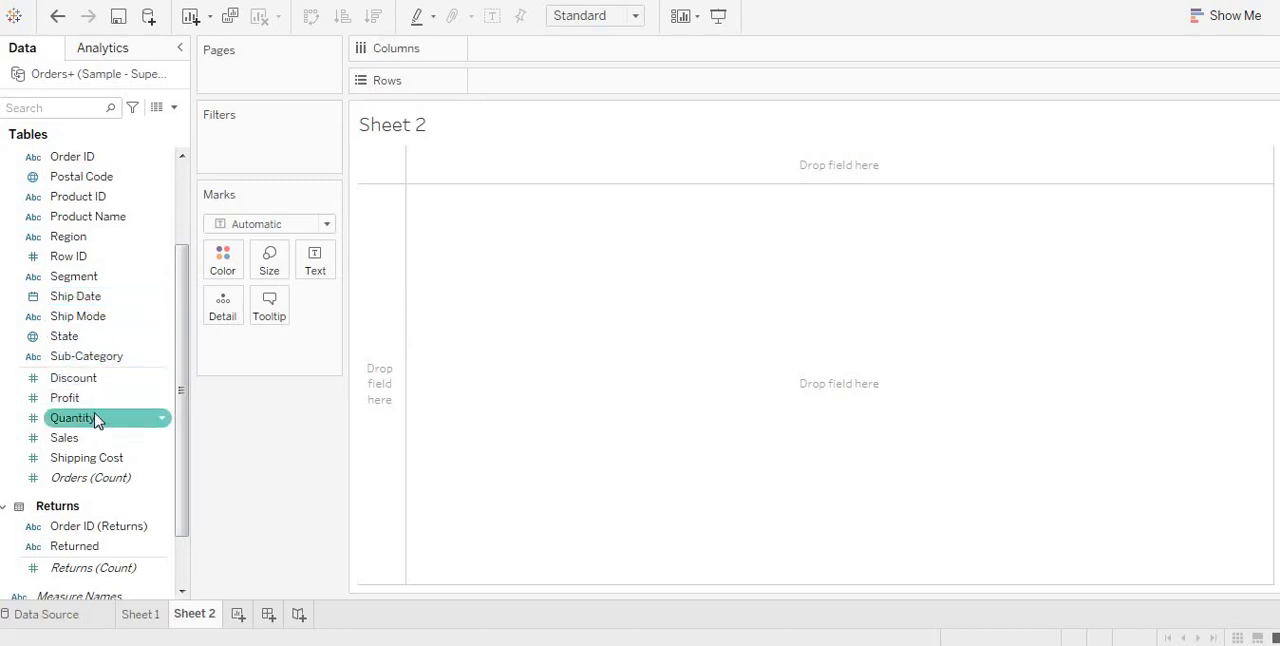
scroll(95, 420, "down", 2)
scroll(95, 418, "up", 1)
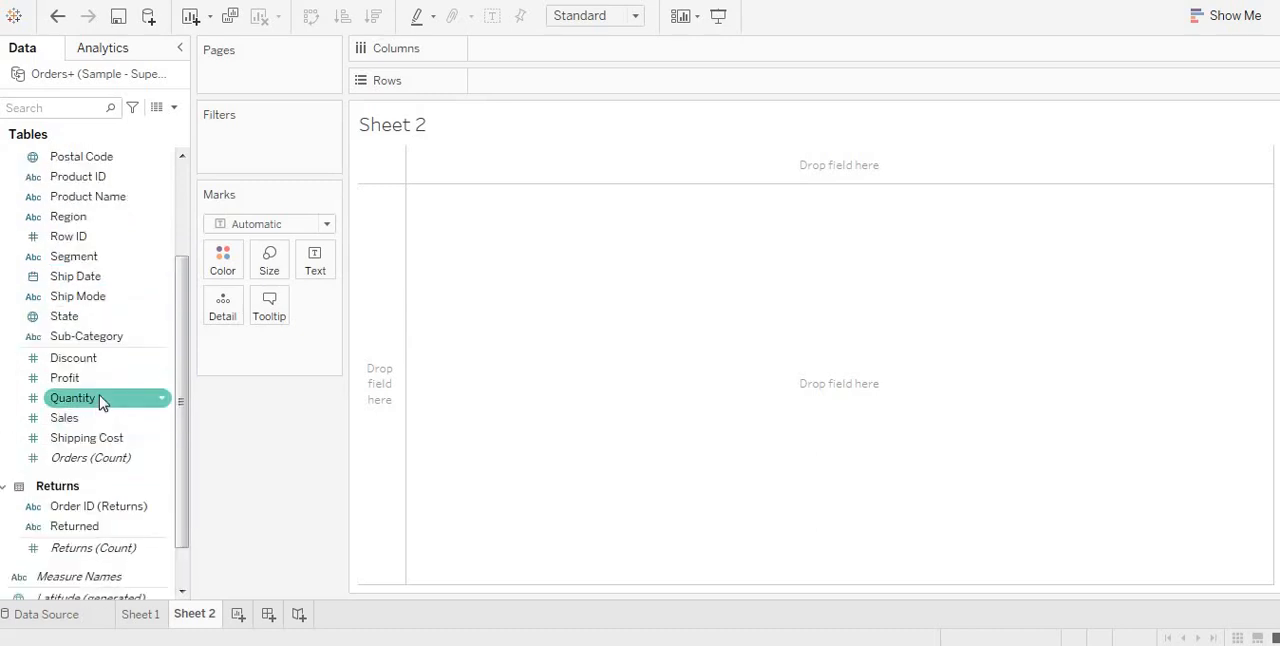
Step: Plot Profit and Sales as separate line charts, with Order Date by year on the columns
scroll(114, 375, "up", 1)
scroll(117, 370, "up", 1)
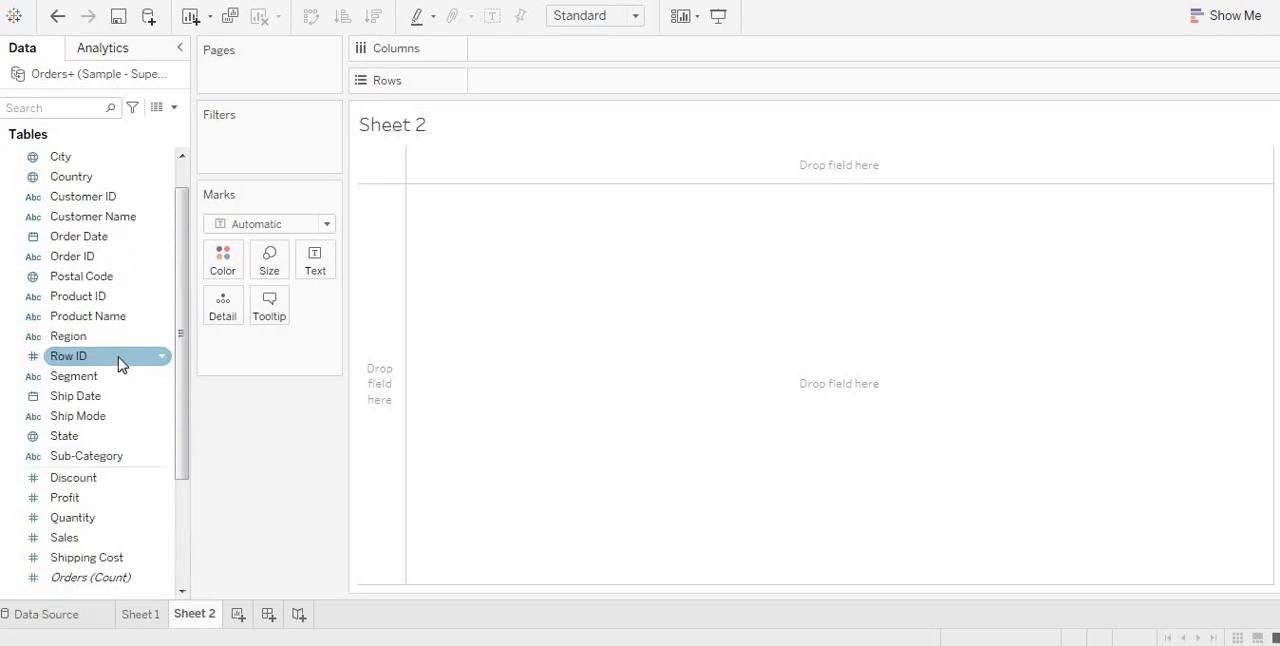
scroll(120, 360, "up", 1)
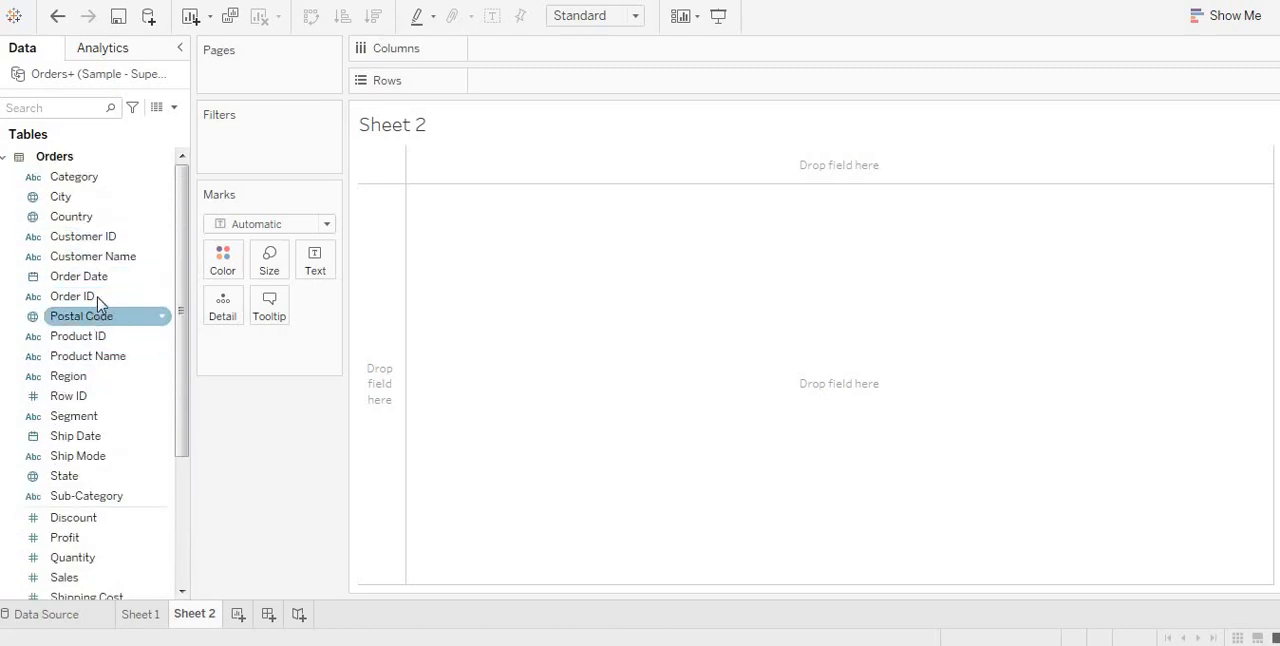
left_click_drag(95, 280, 563, 67)
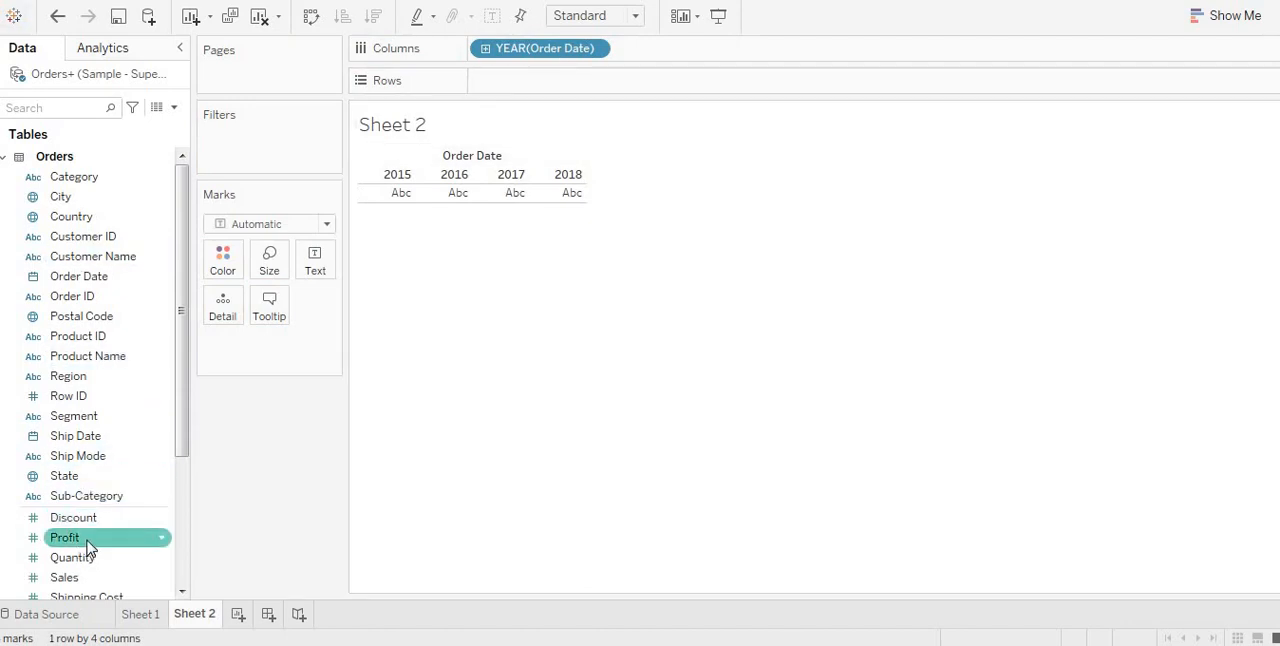
mouse_move(87, 545)
left_mouse_down()
mouse_move(563, 314)
mouse_move(674, 177)
mouse_move(686, 89)
mouse_move(577, 186)
mouse_move(480, 340)
left_mouse_up()
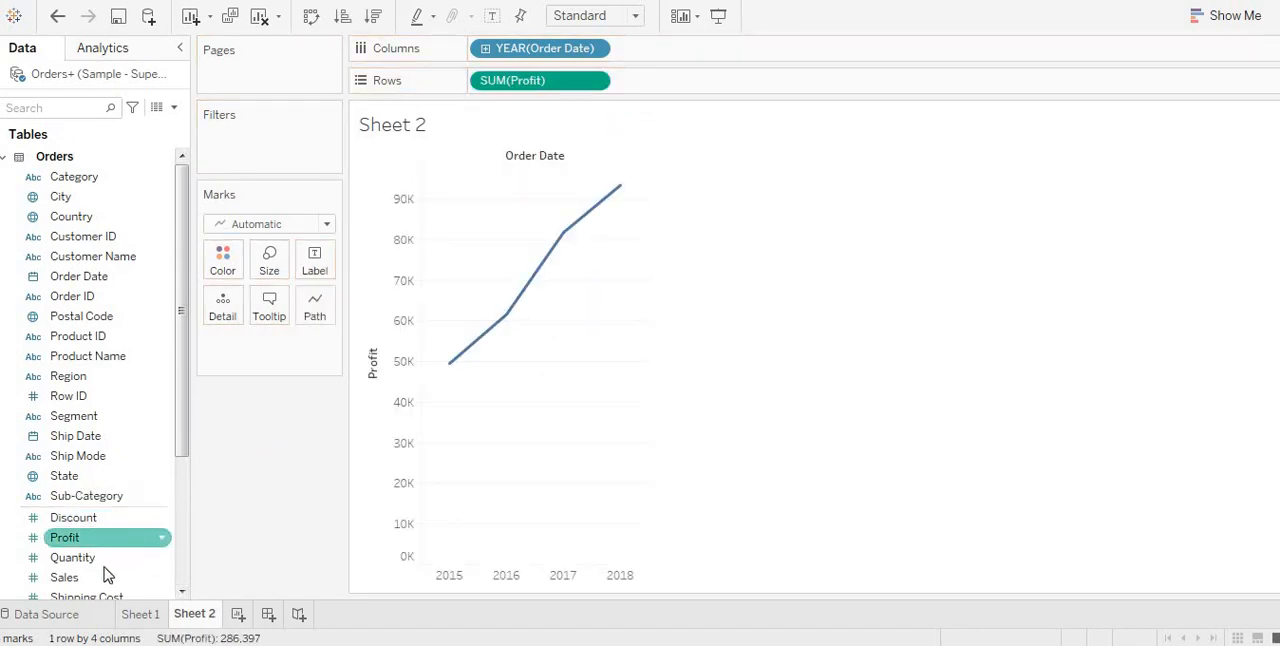
left_click_drag(108, 575, 688, 76)
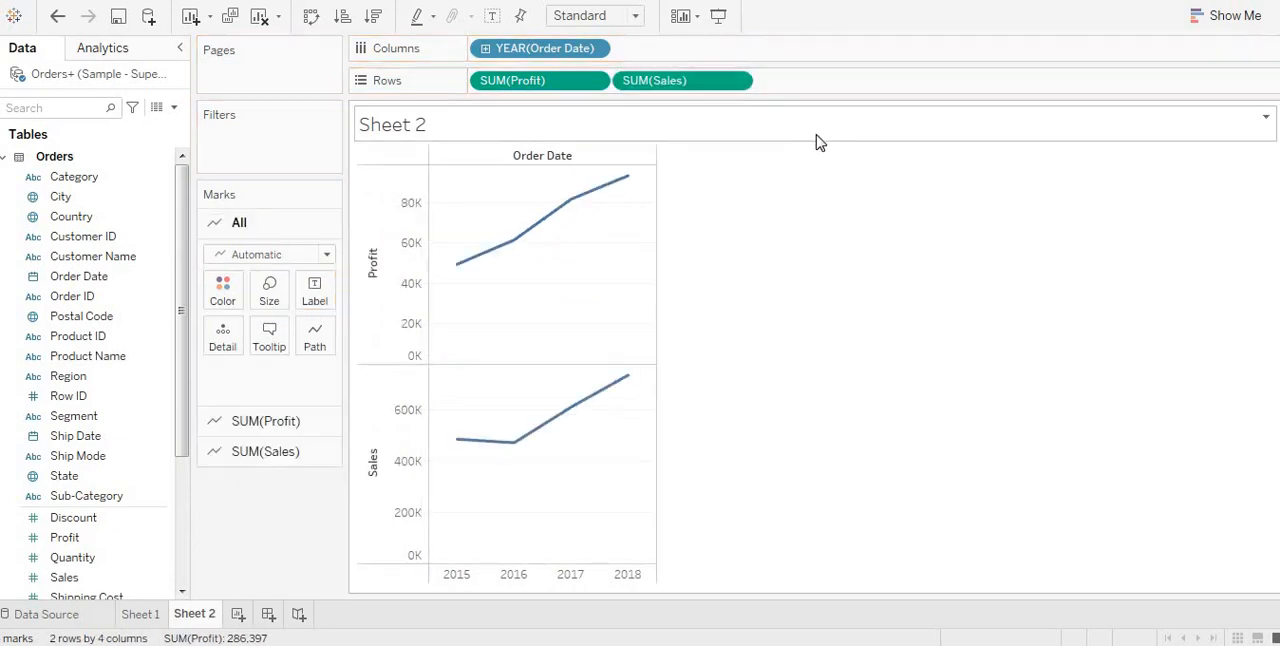
Step: Try the Day level for Order Date on the columns, and switch it to the discrete Month level
left_click(594, 49)
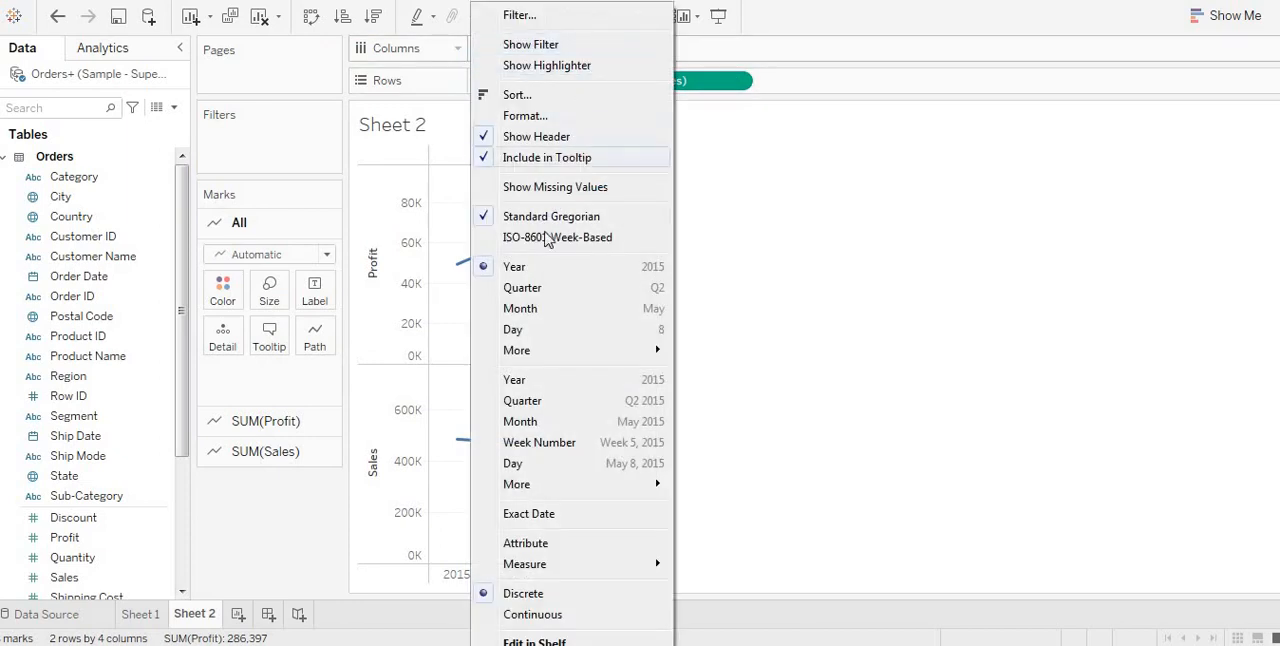
left_click(543, 331)
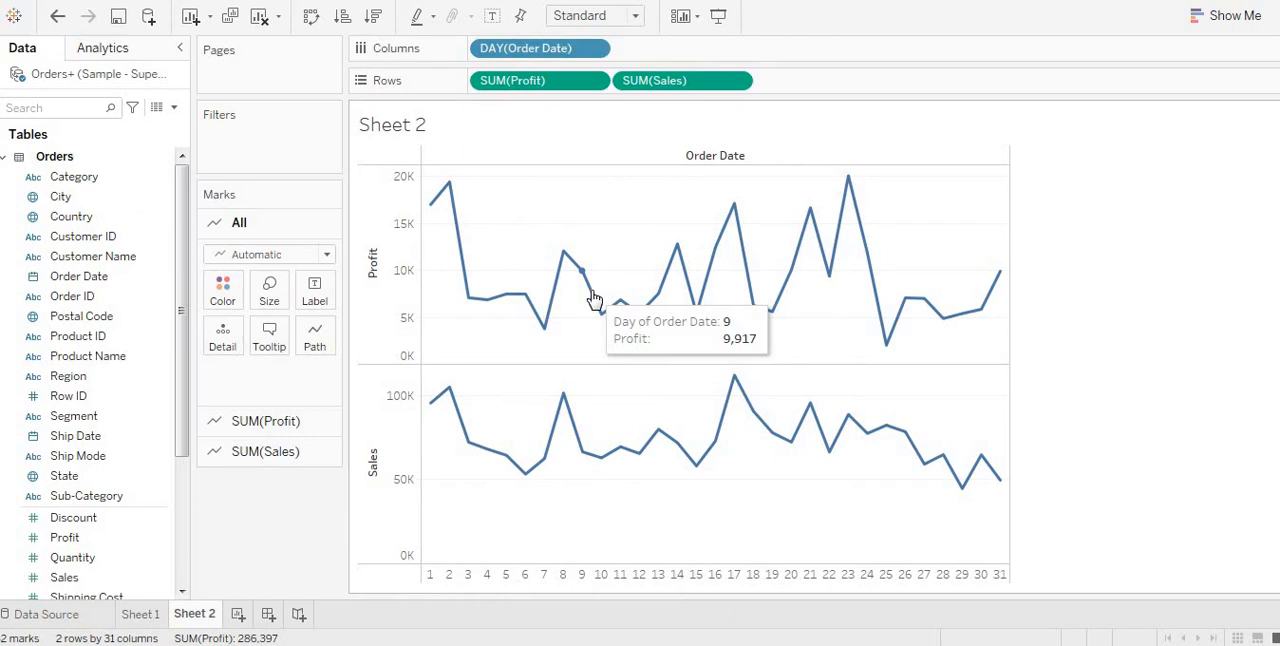
key("ctrl+z")
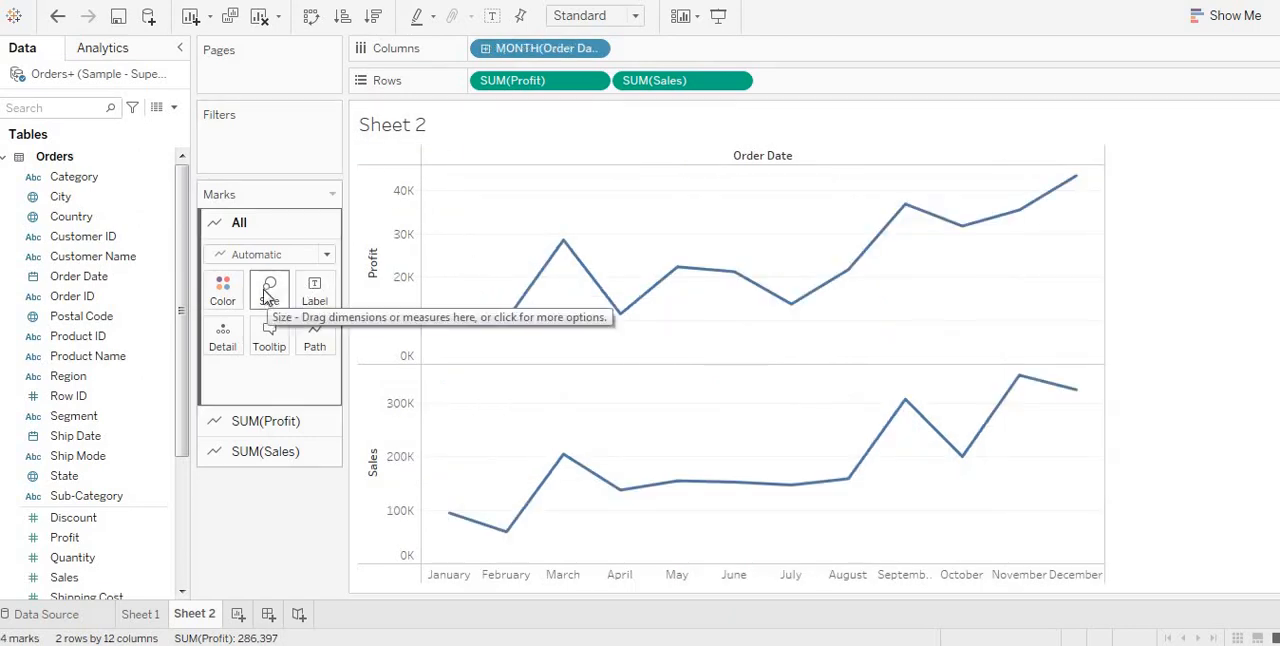
Step: Color the lines in both the Profit and Sales charts by year of Order Date
left_click(100, 278)
left_click_drag(100, 278, 218, 295)
left_click_drag(226, 293, 224, 292)
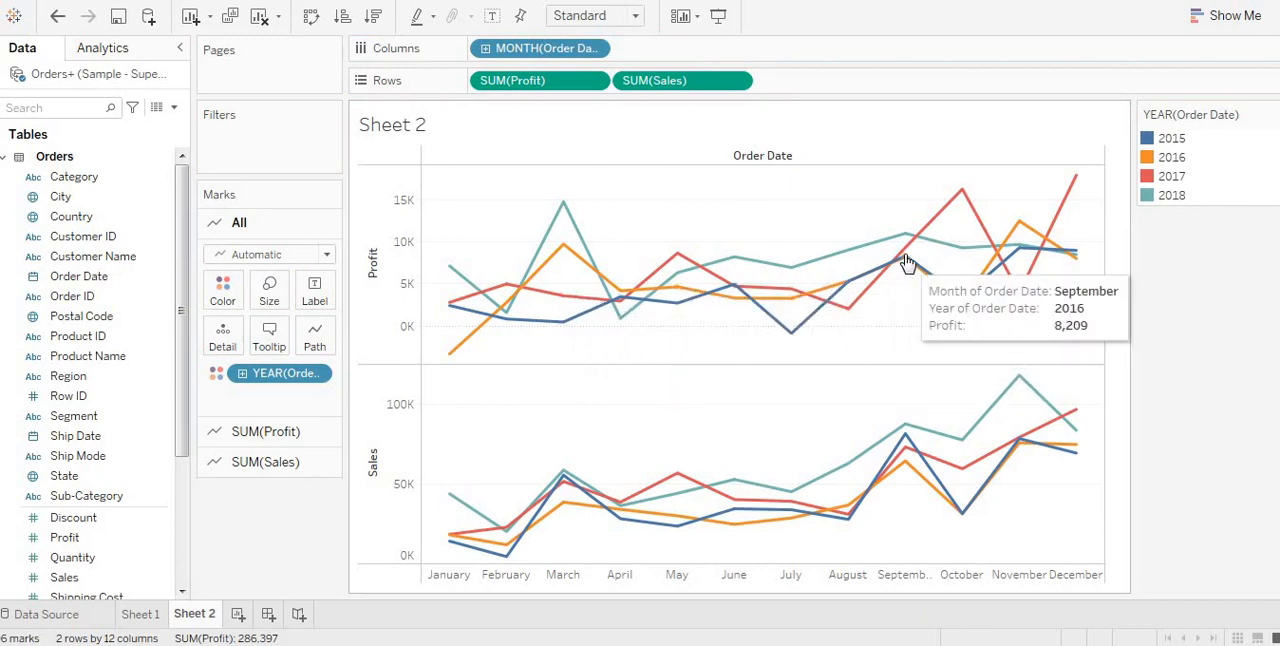
mouse_move(967, 207)
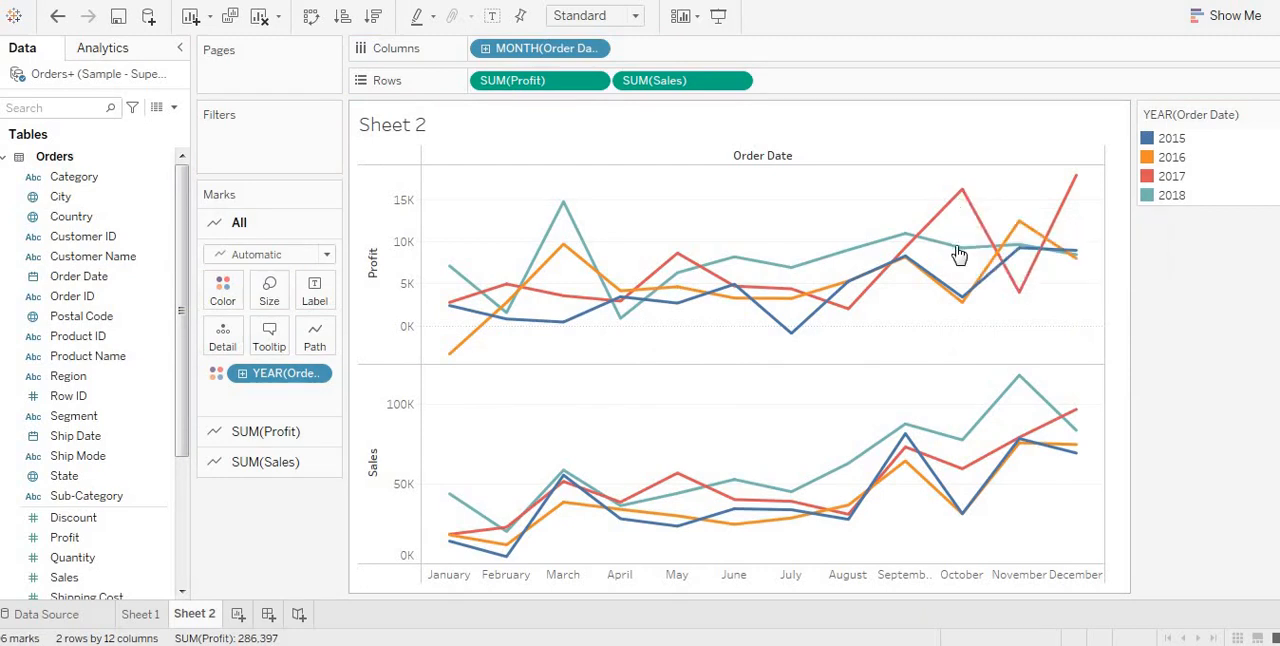
mouse_move(958, 254)
mouse_move(965, 303)
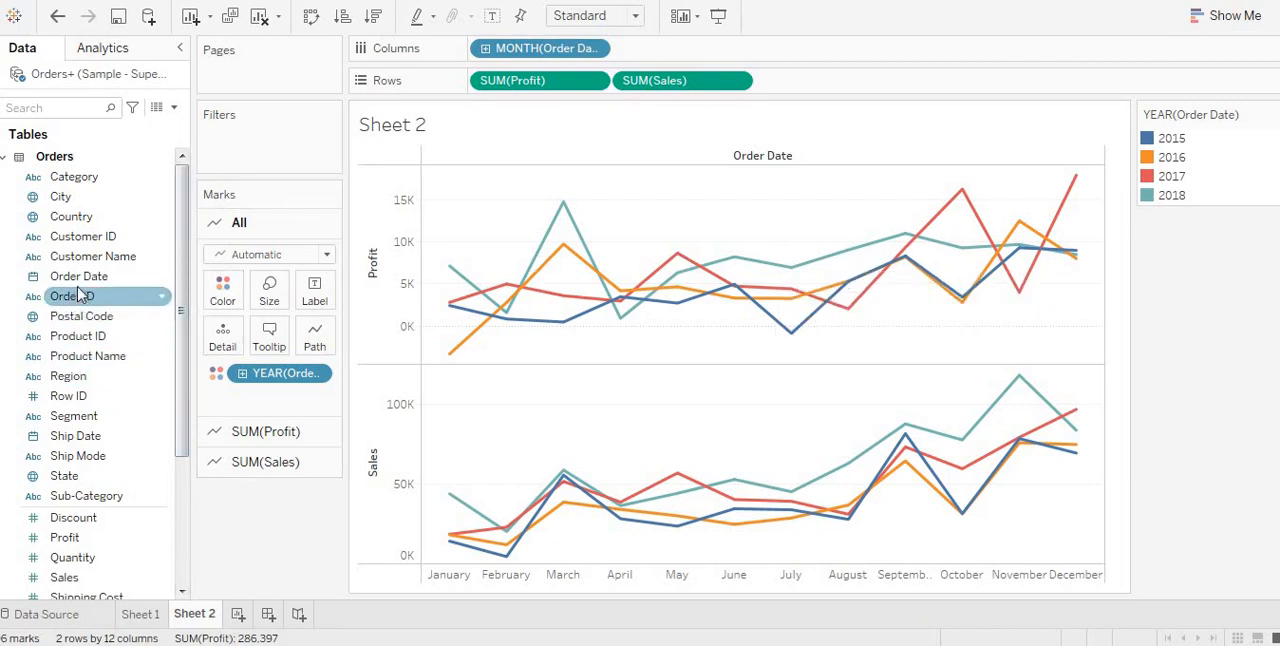
Step: Filter the charts by year of Order Date, keeping only 2017 and 2018
left_click_drag(80, 285, 237, 137)
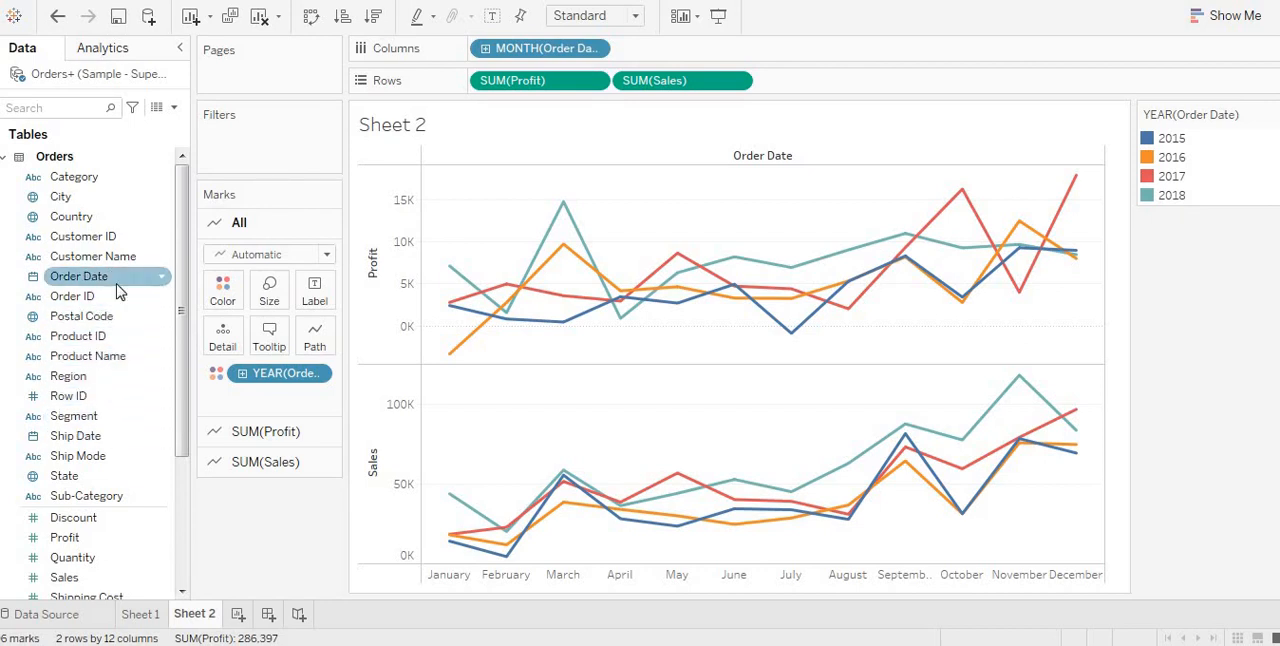
left_click_drag(116, 284, 282, 149)
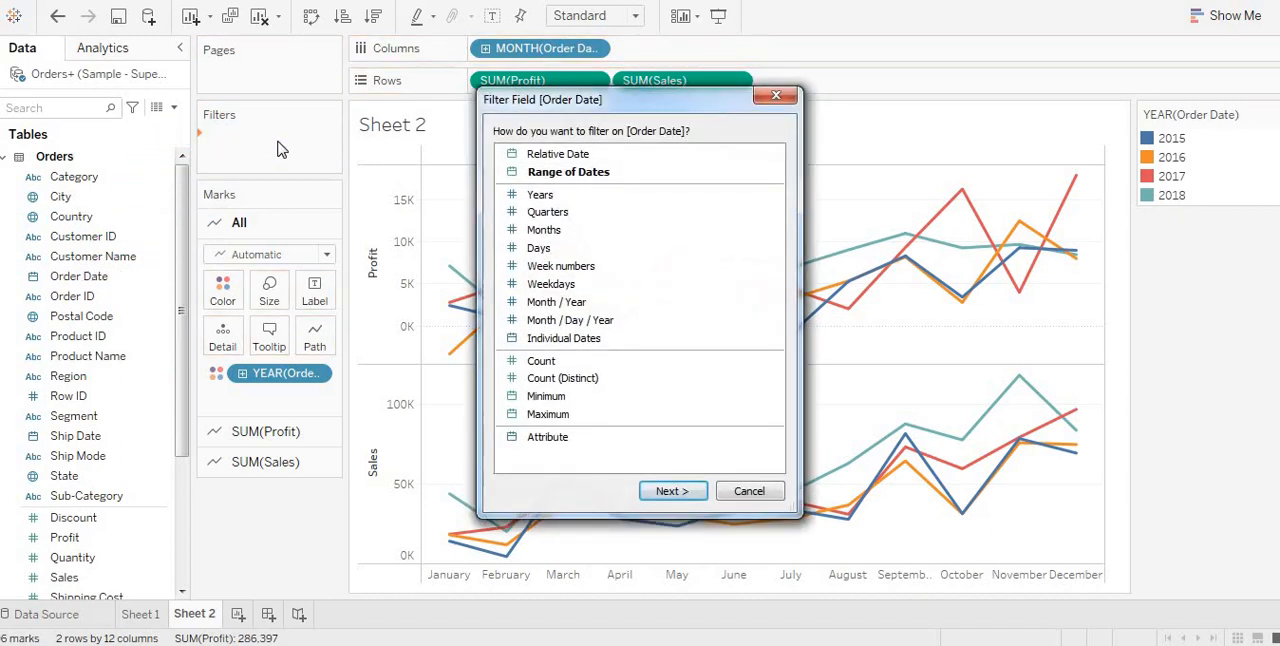
left_click(520, 199)
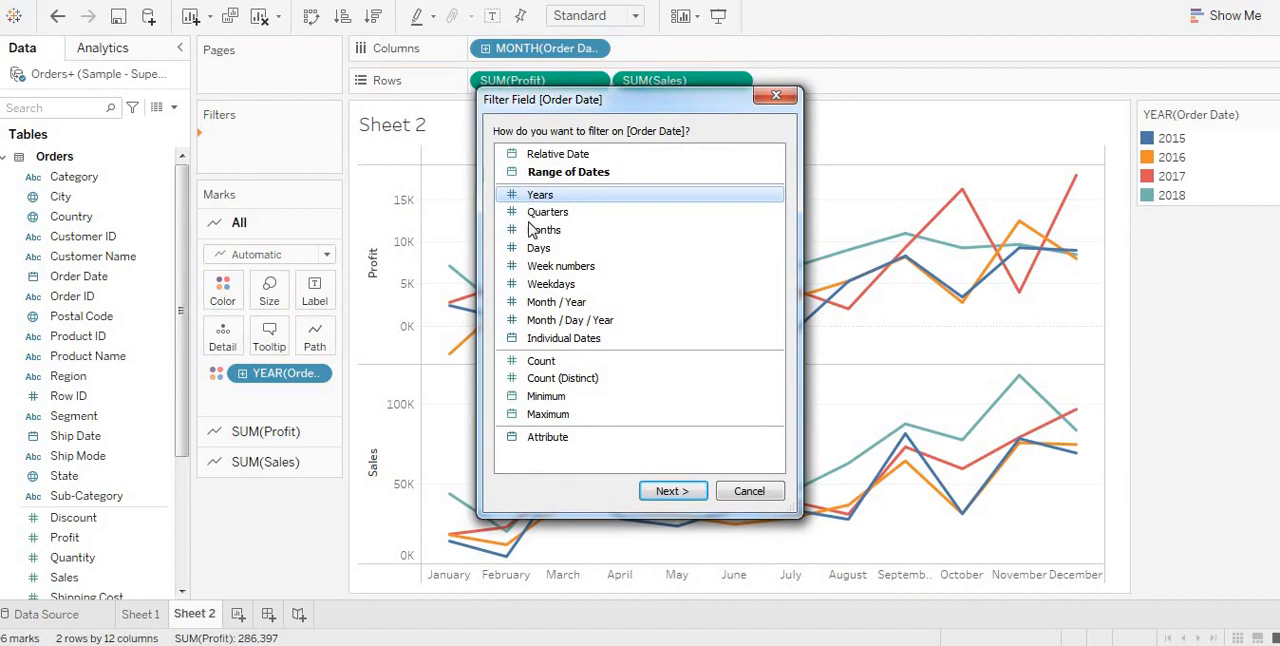
left_click(670, 491)
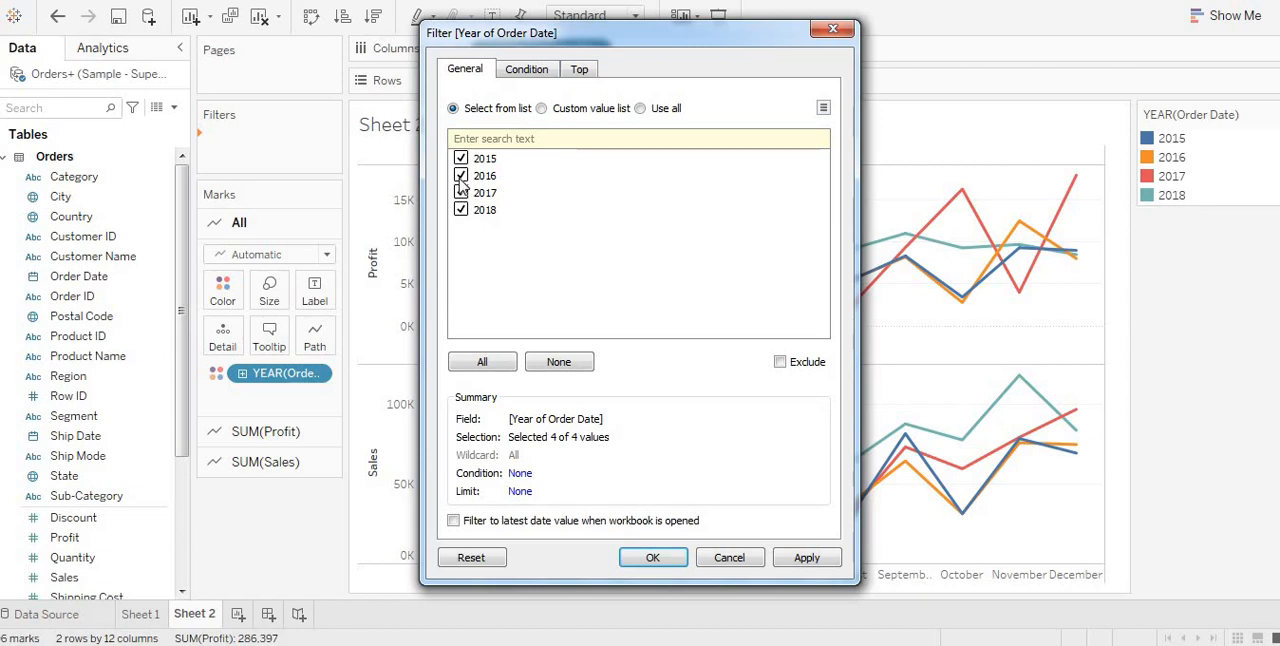
left_click(460, 176)
left_click(797, 568)
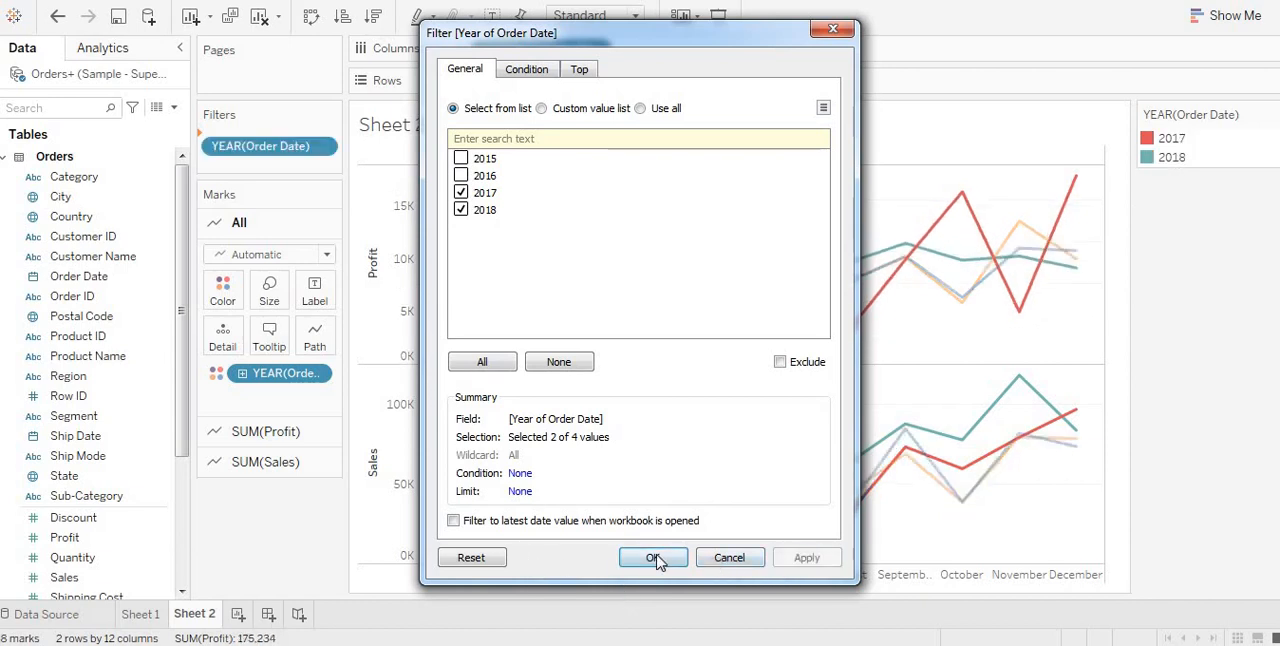
left_click(659, 558)
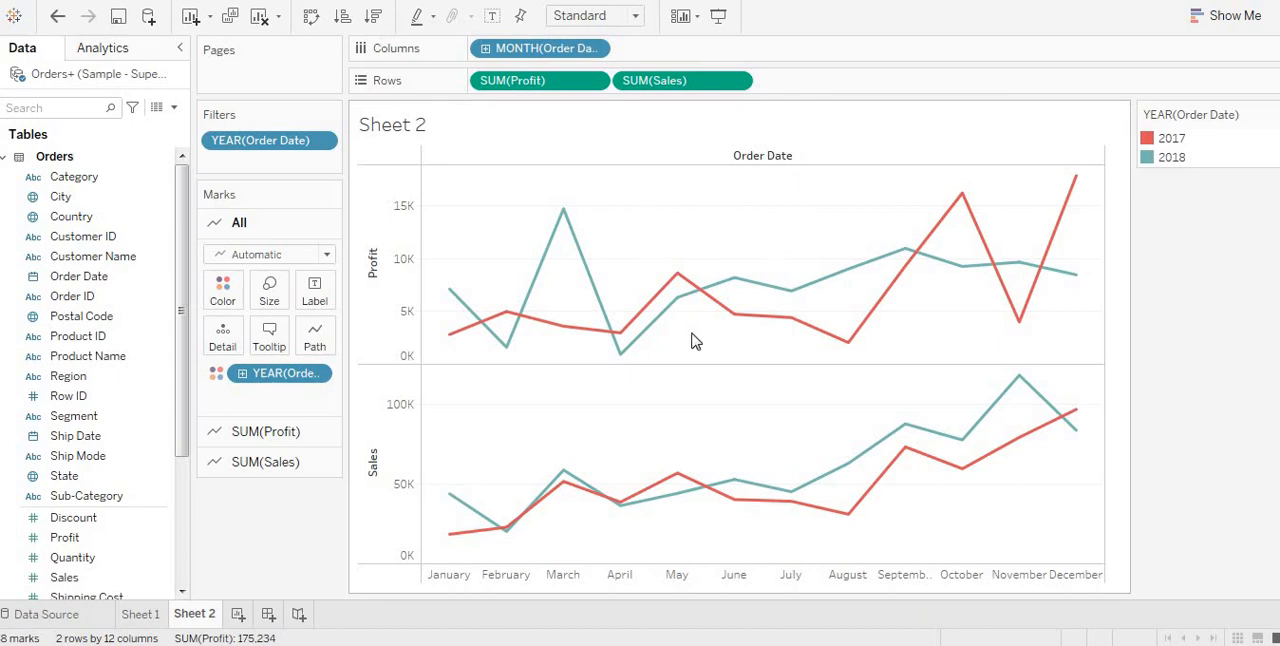
Step: Add a new worksheet and place Order Date by year on its columns
scroll(705, 261, "down", 4)
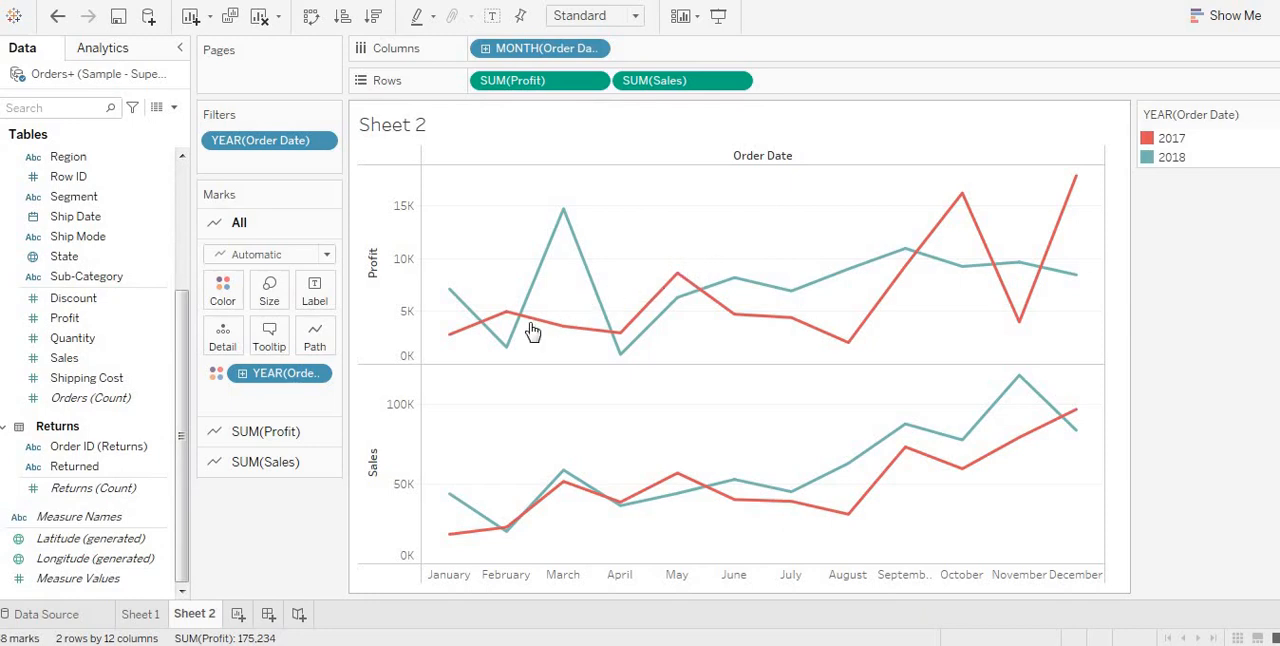
left_click(236, 616)
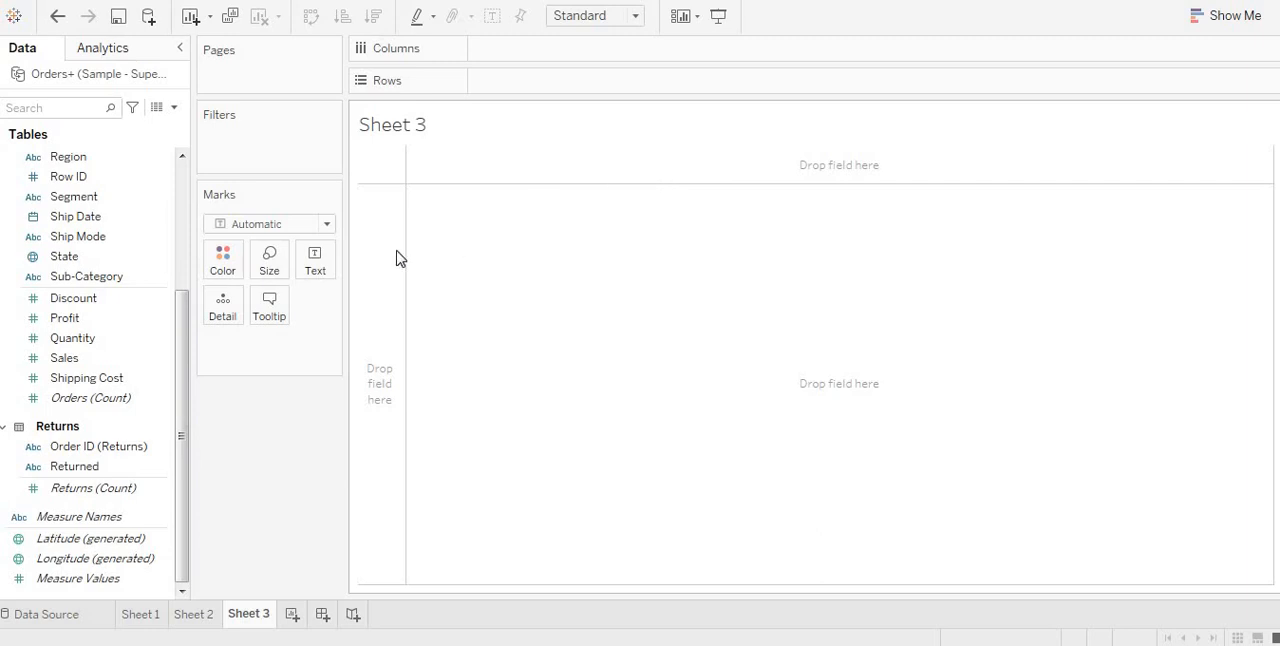
left_click(86, 297)
left_click(64, 180)
left_click(72, 197)
left_click(112, 322)
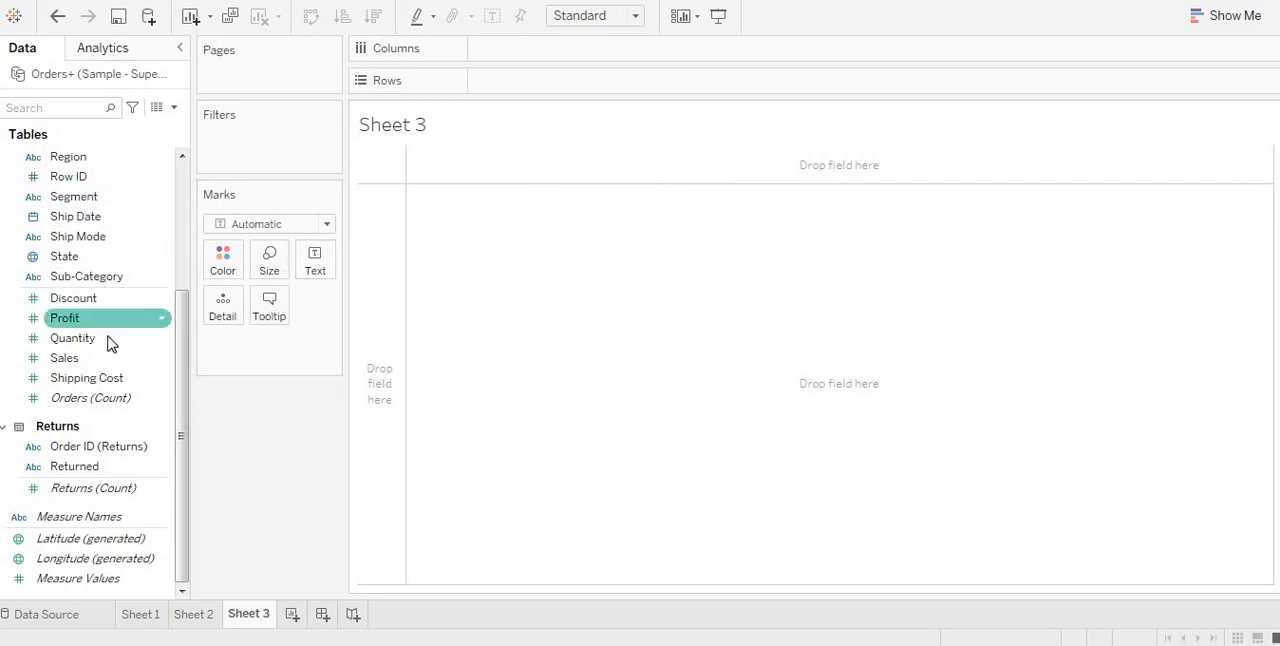
left_click(96, 280)
scroll(96, 283, "up", 2)
left_click(96, 280)
scroll(97, 248, "up", 1)
left_click(98, 240)
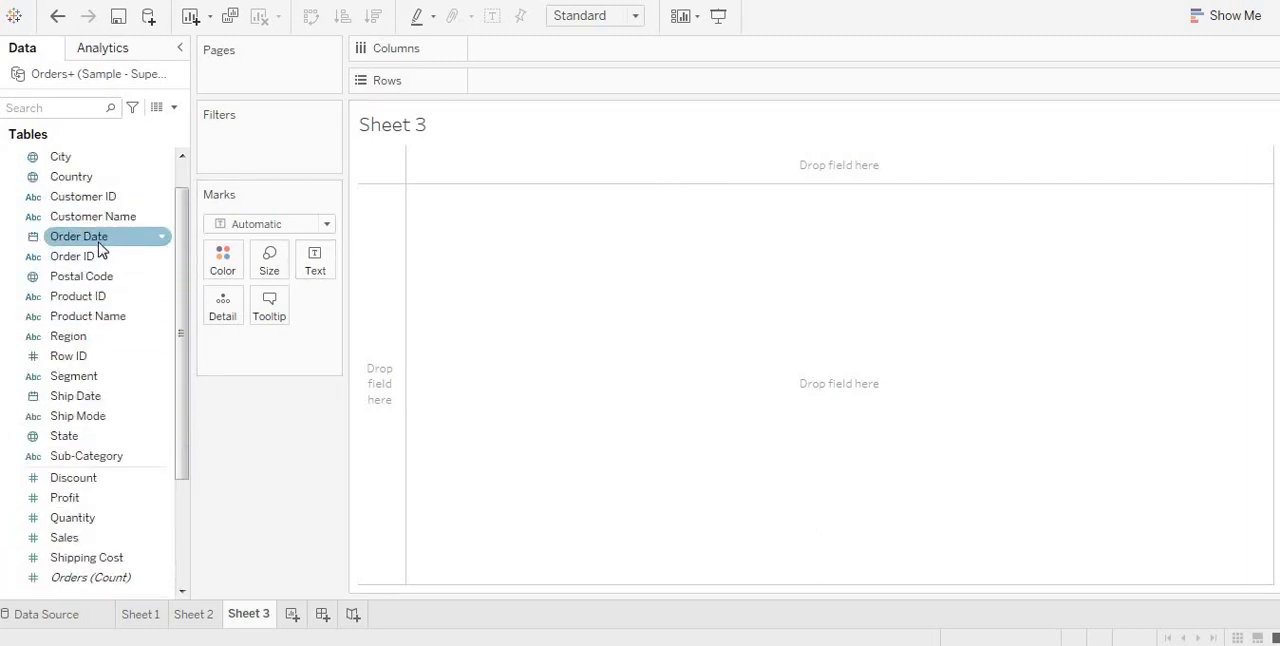
left_click_drag(100, 248, 600, 56)
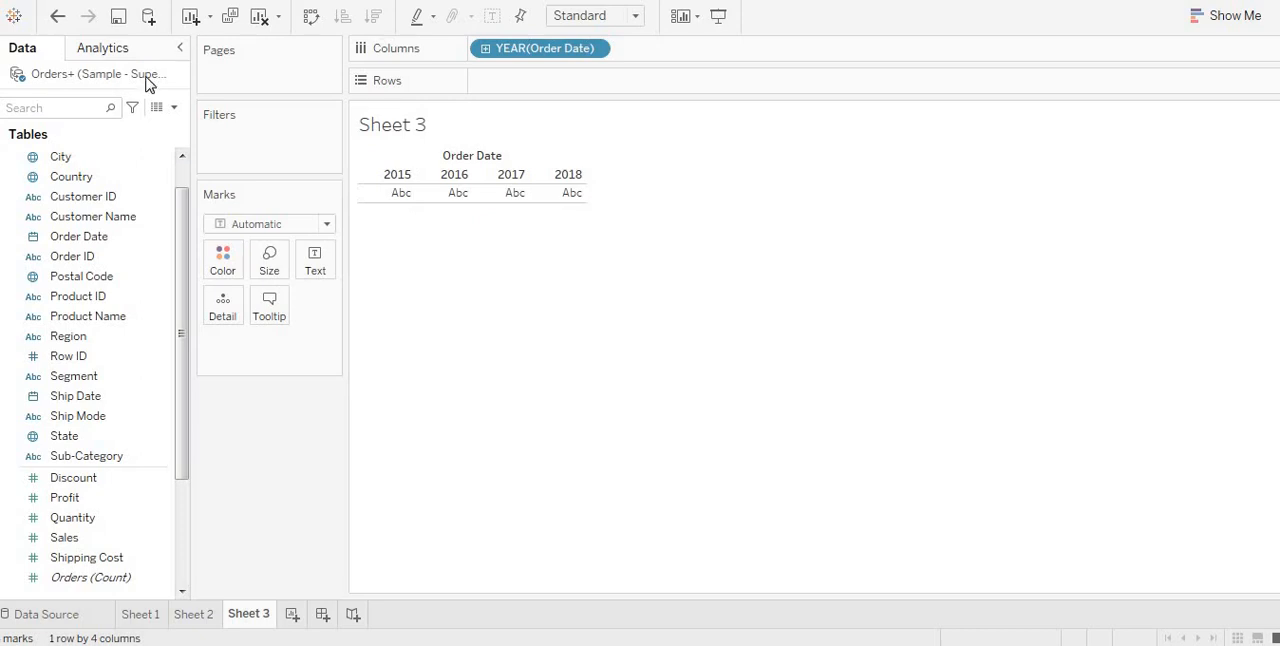
Step: Create a calculated field named Blank that returns a quoted single space, and use it as the text of the year table's cells
left_click(174, 108)
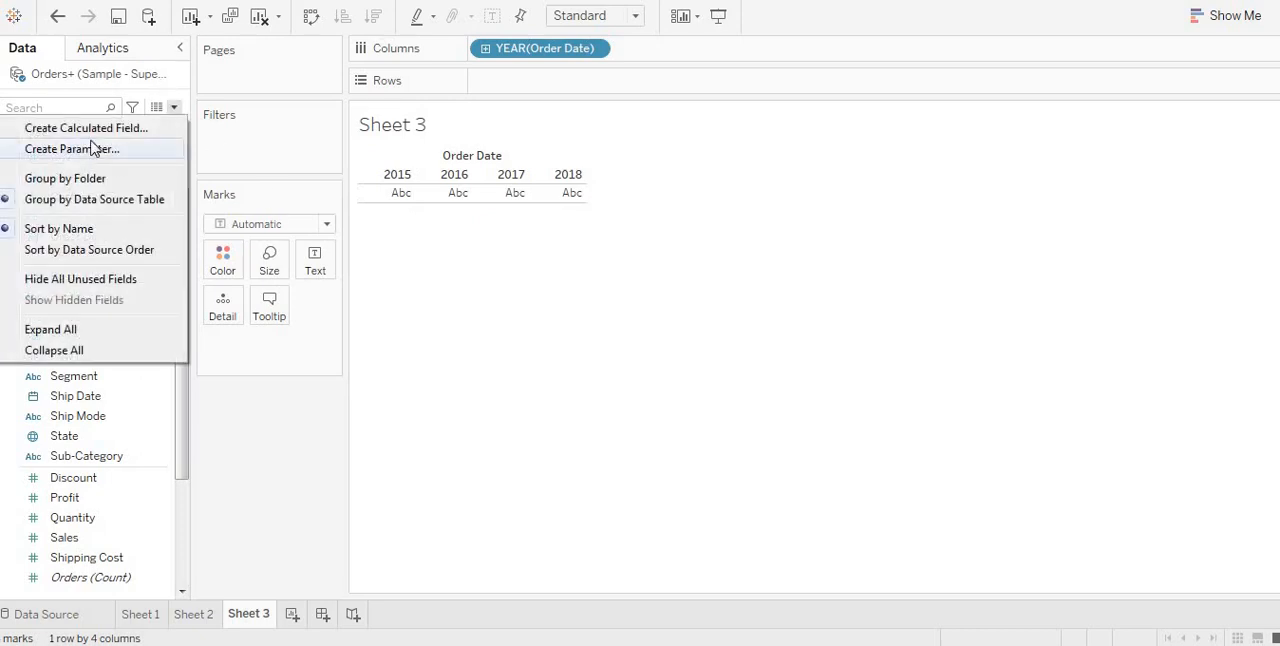
left_click(102, 129)
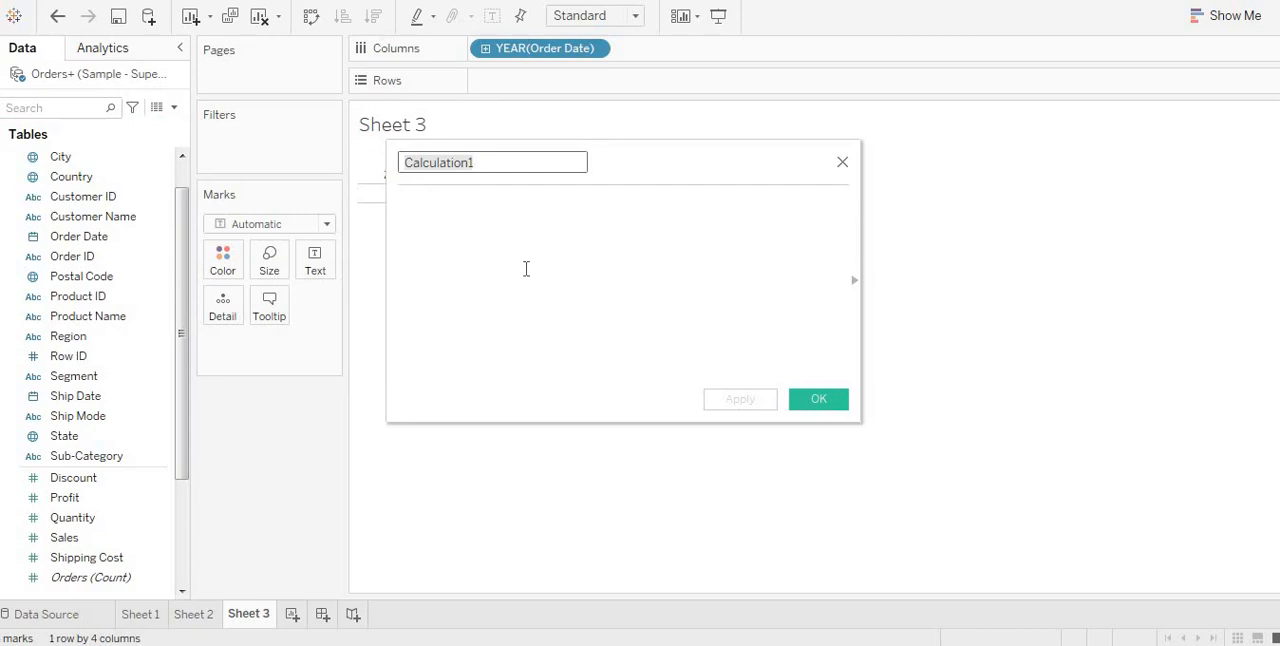
type("Blank")
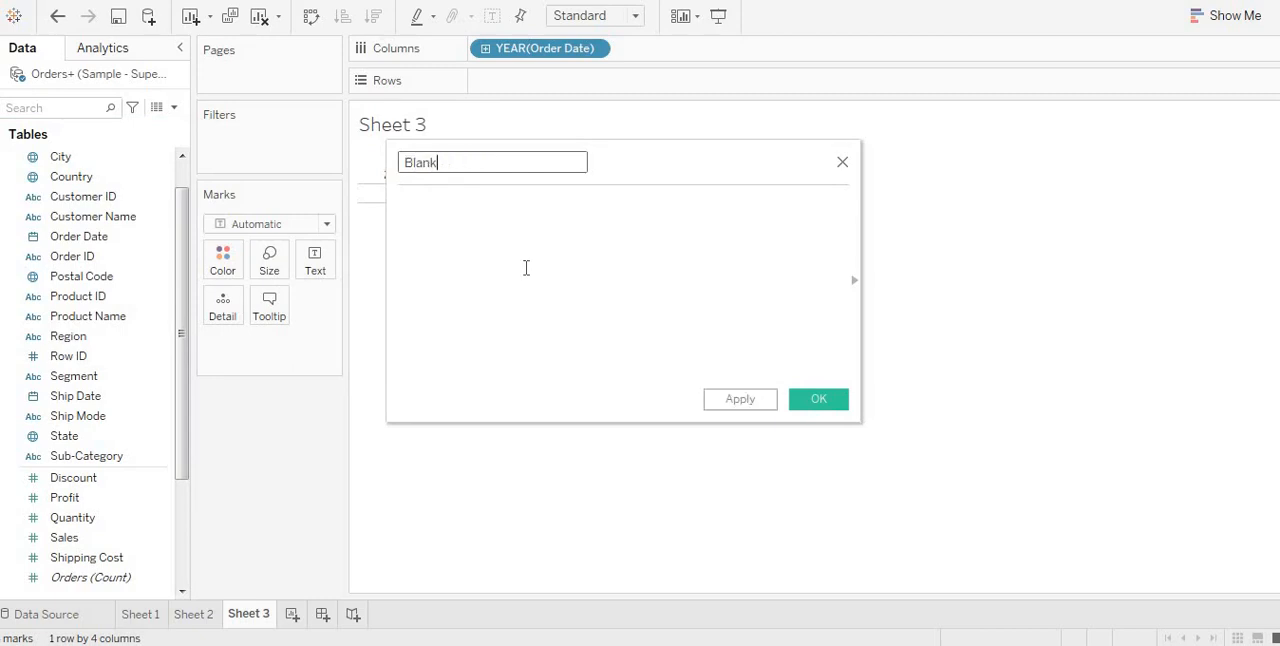
key("Tab")
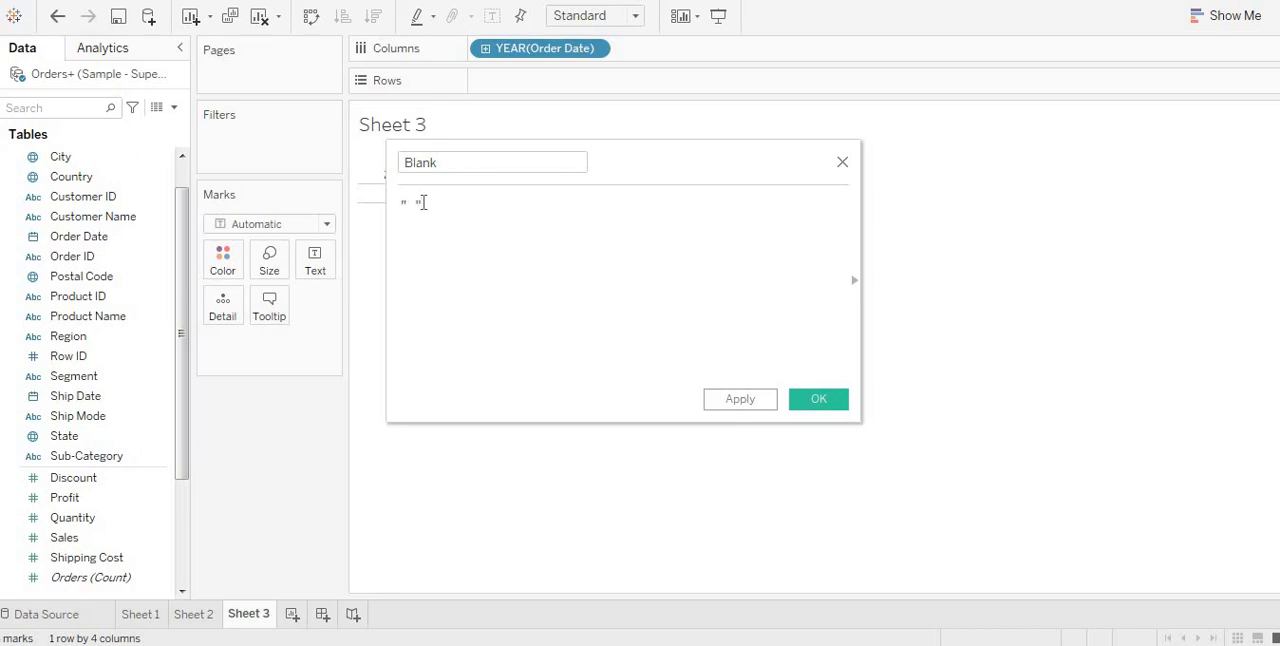
left_click(820, 400)
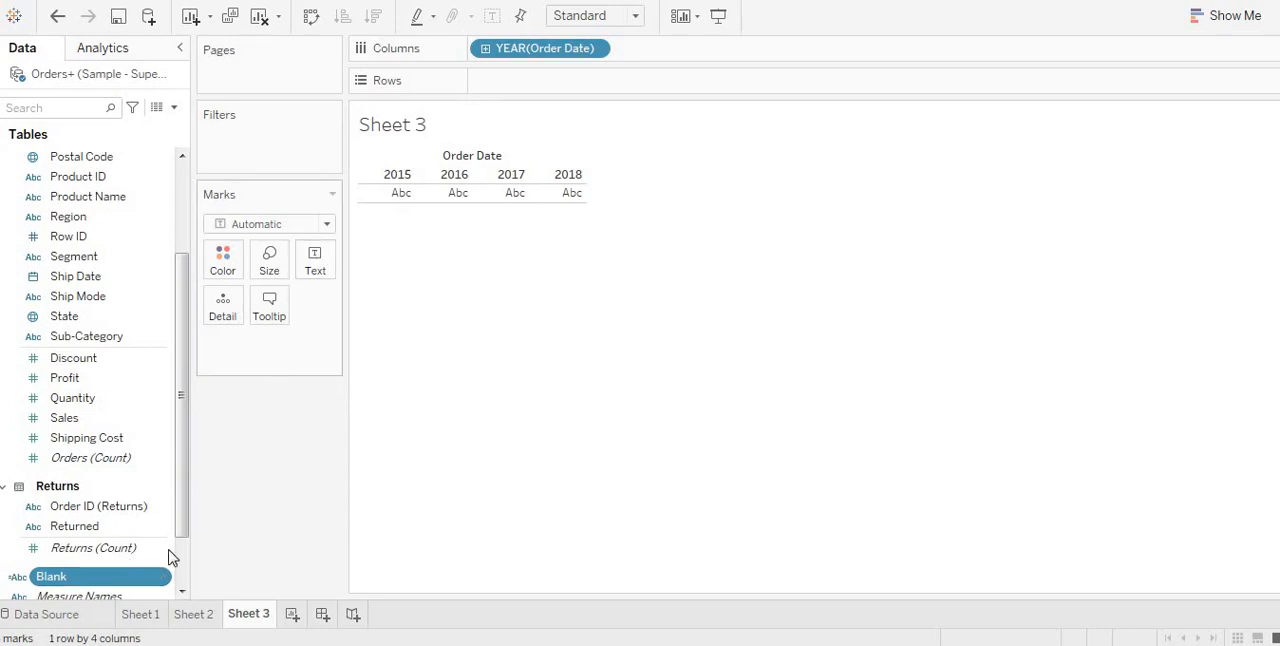
left_click_drag(123, 577, 334, 270)
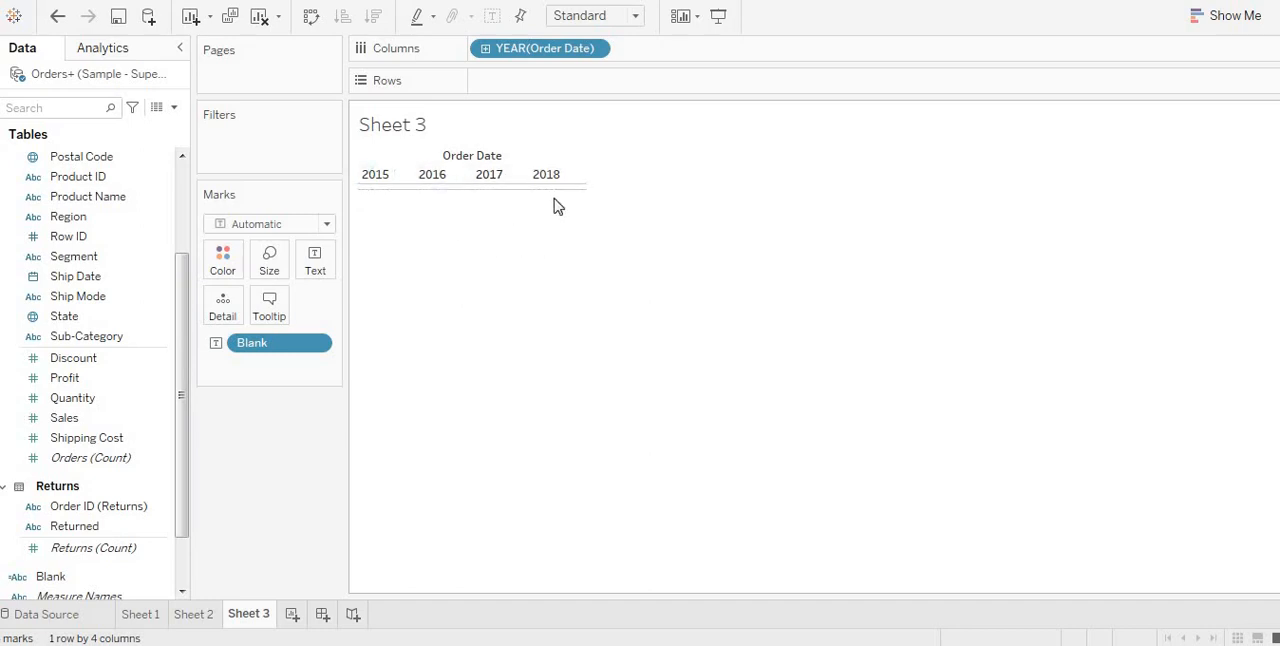
left_click(412, 177)
right_click(470, 156)
left_click(546, 163)
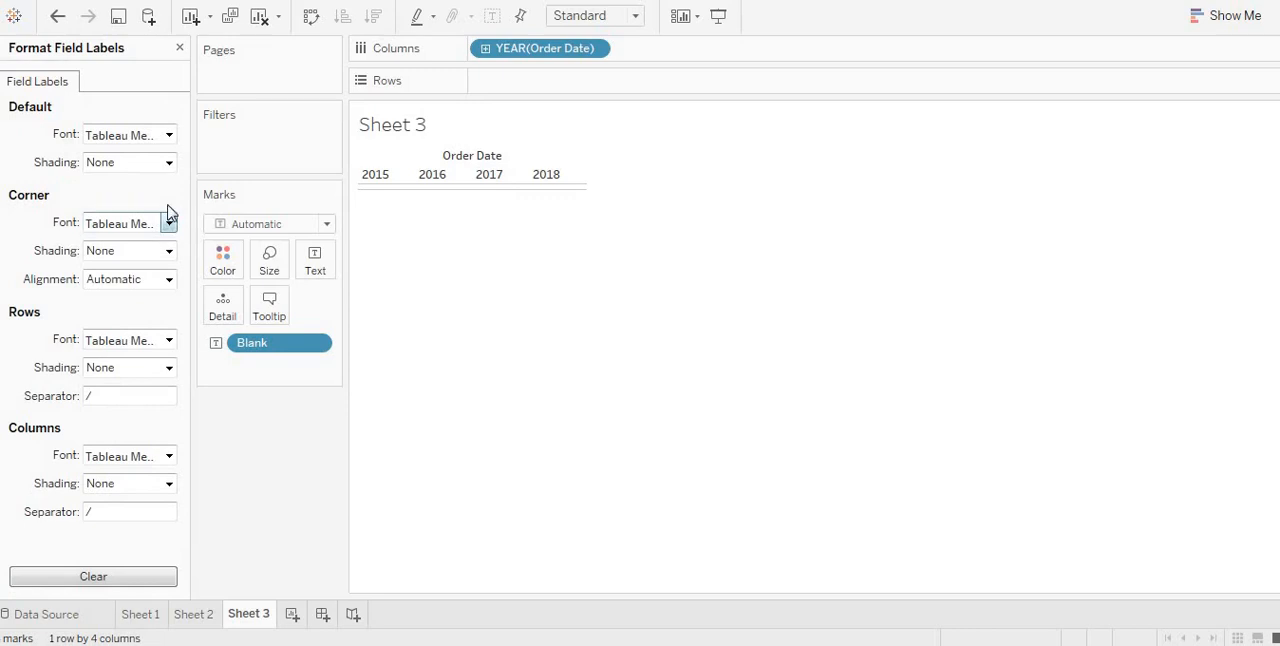
left_click(179, 48)
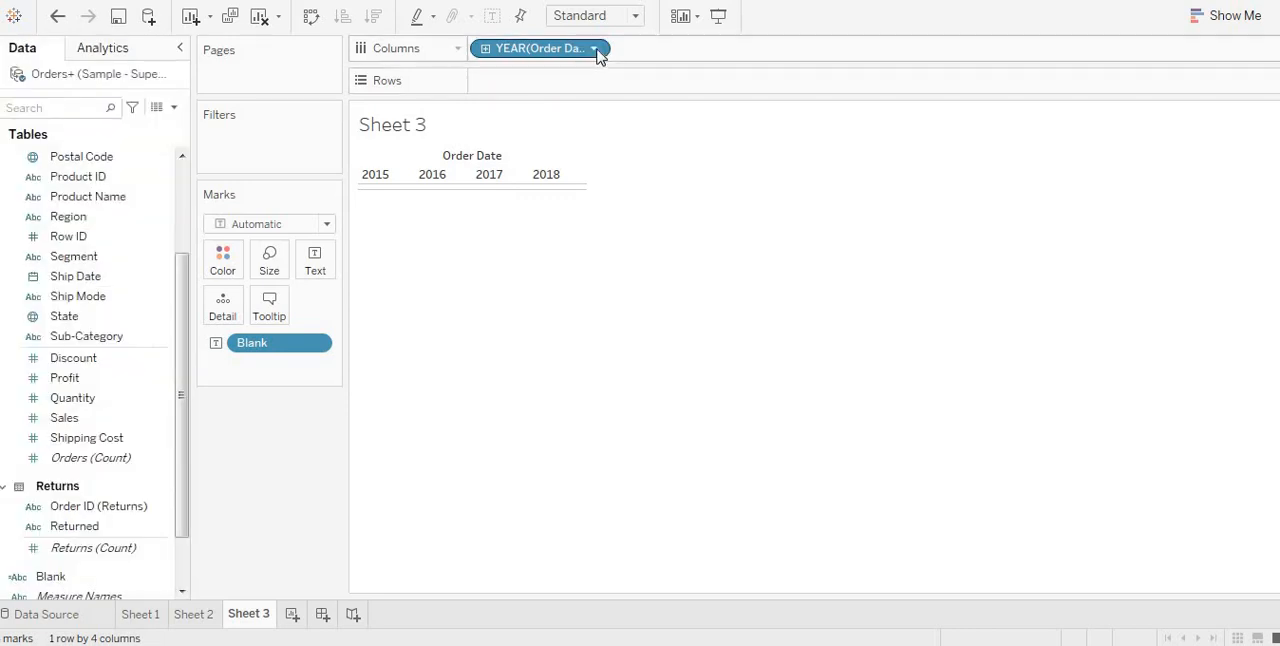
Step: Set the pane font size of the Order Date year field to 16
left_click(601, 48)
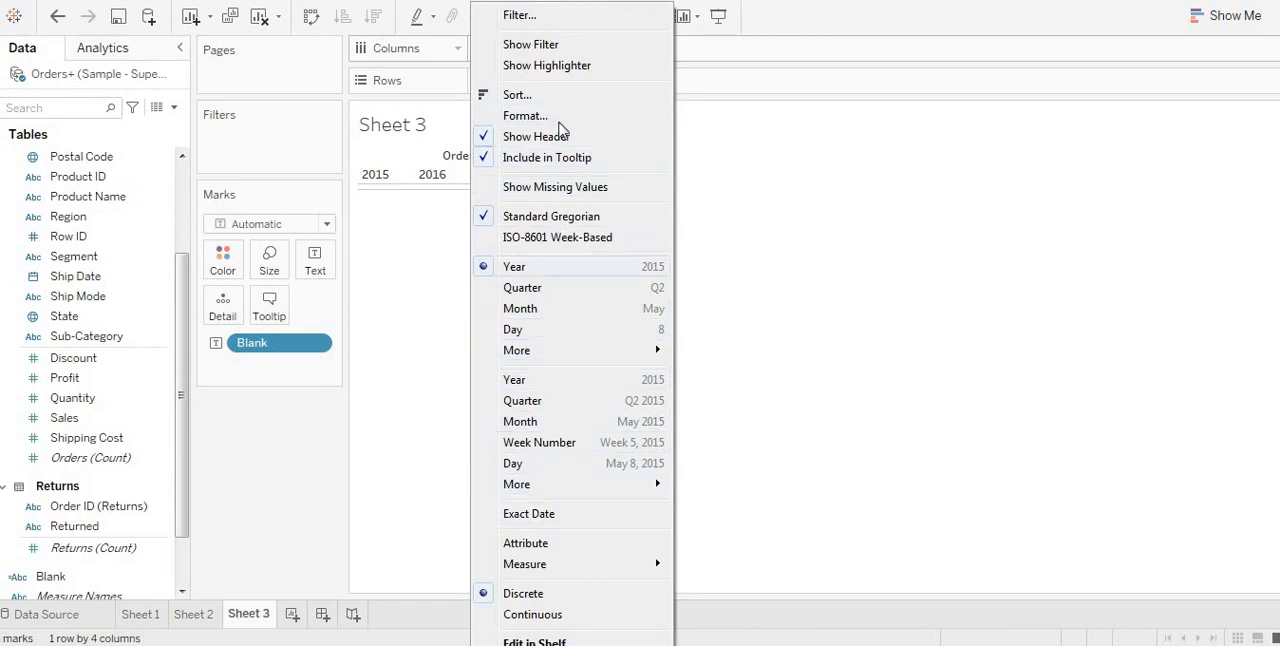
left_click(722, 110)
double_click(552, 170)
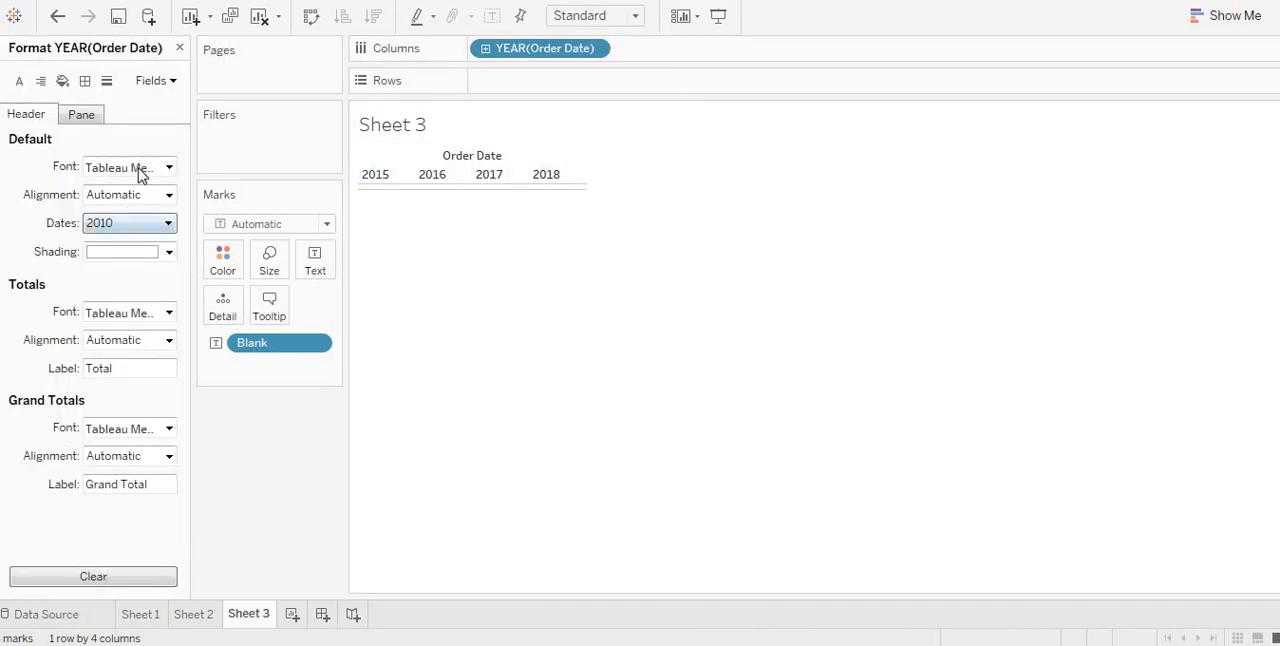
left_click(99, 120)
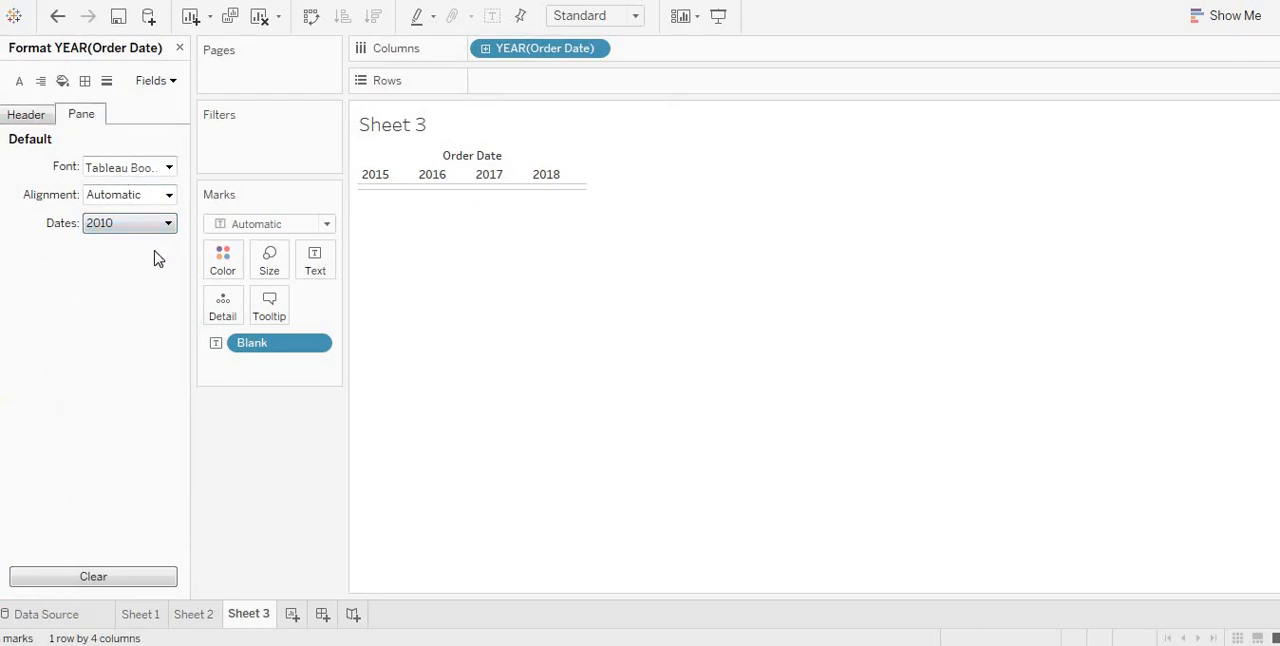
left_click(167, 168)
left_click(129, 220)
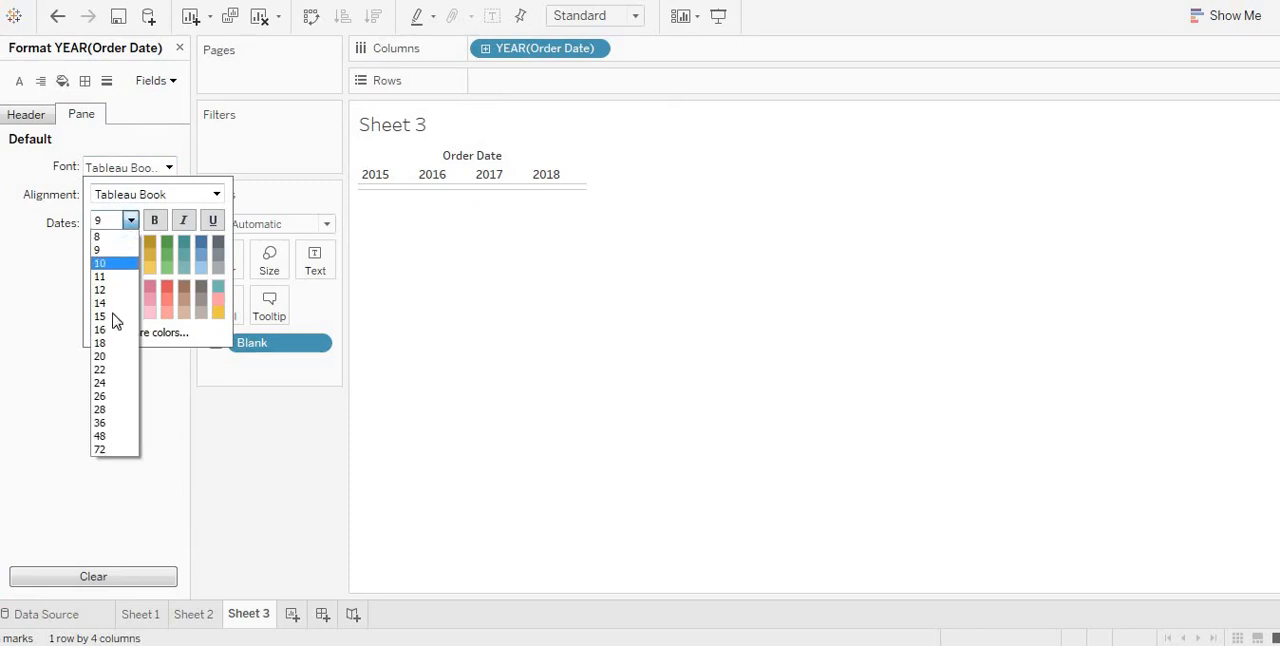
left_click(113, 331)
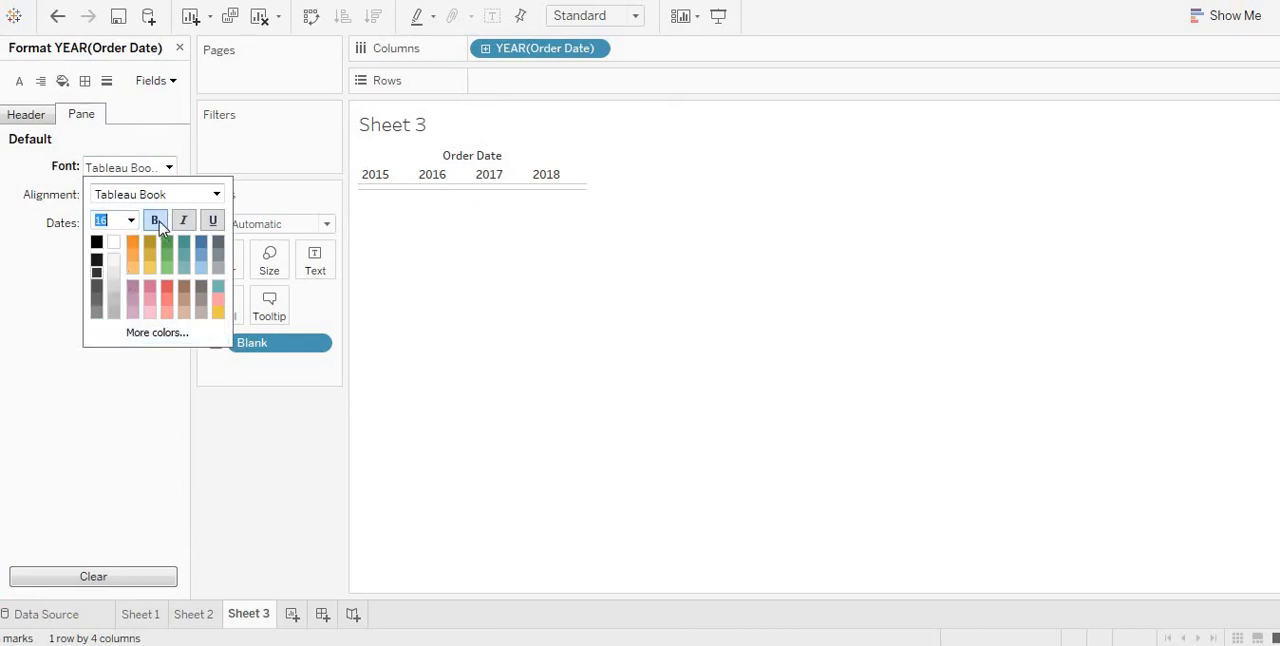
left_click(417, 337)
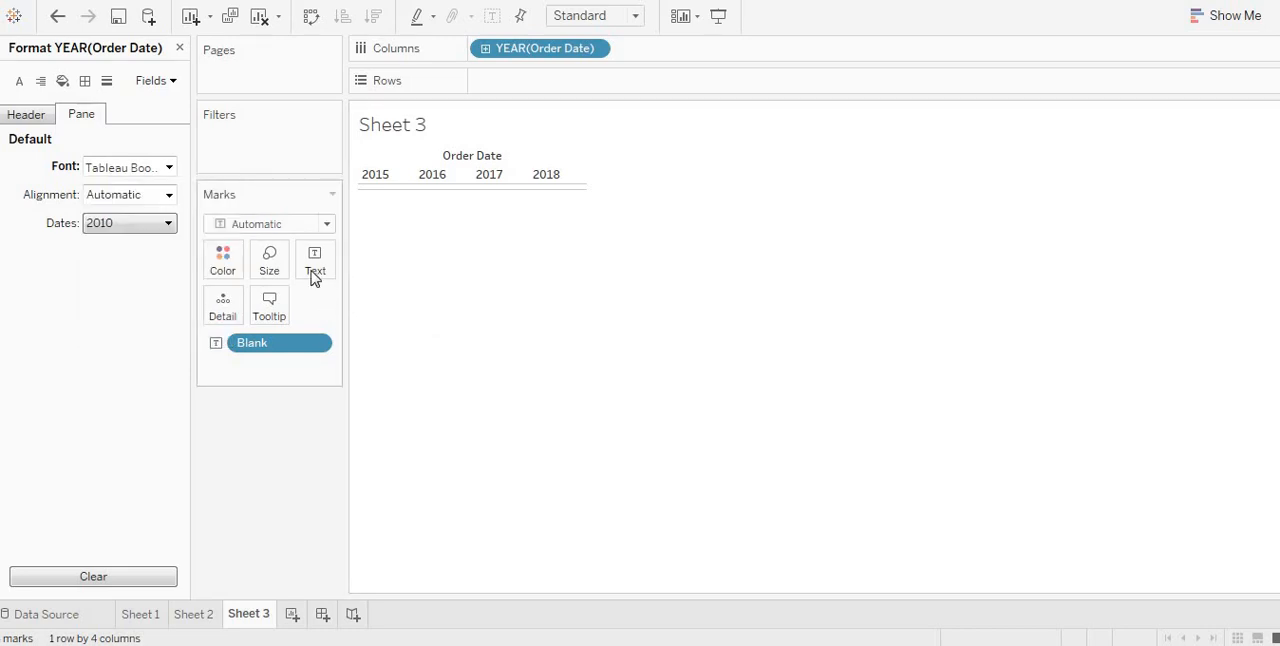
left_click(314, 272)
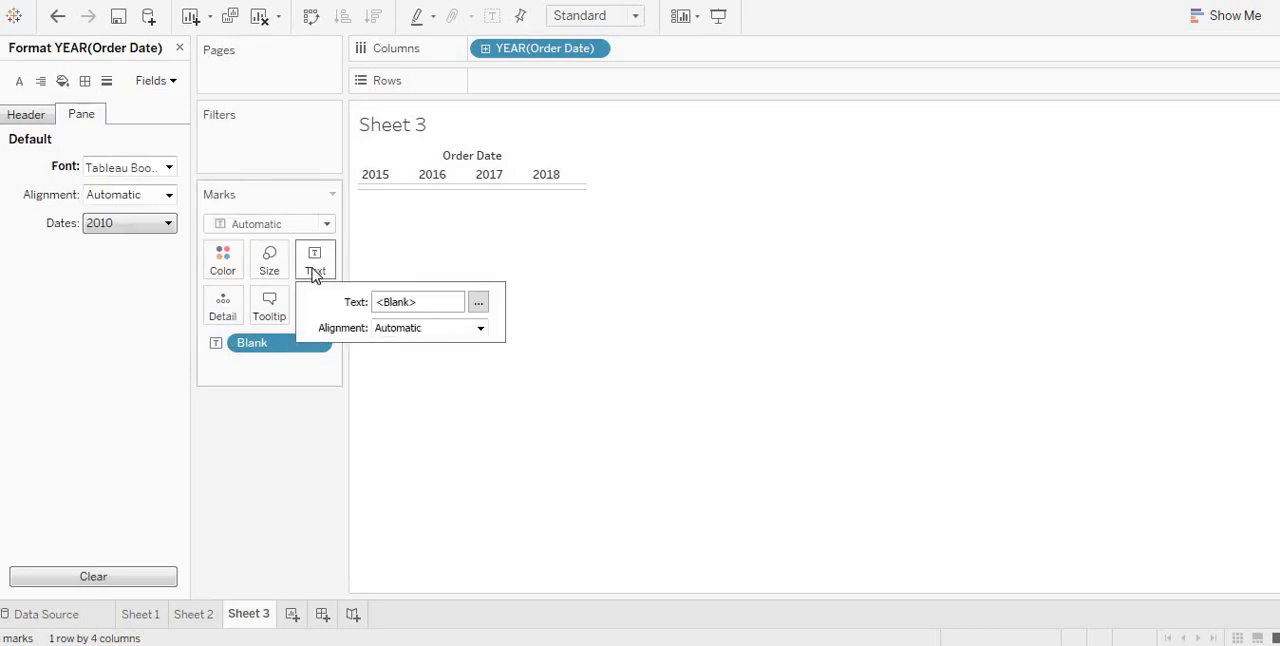
left_click(314, 272)
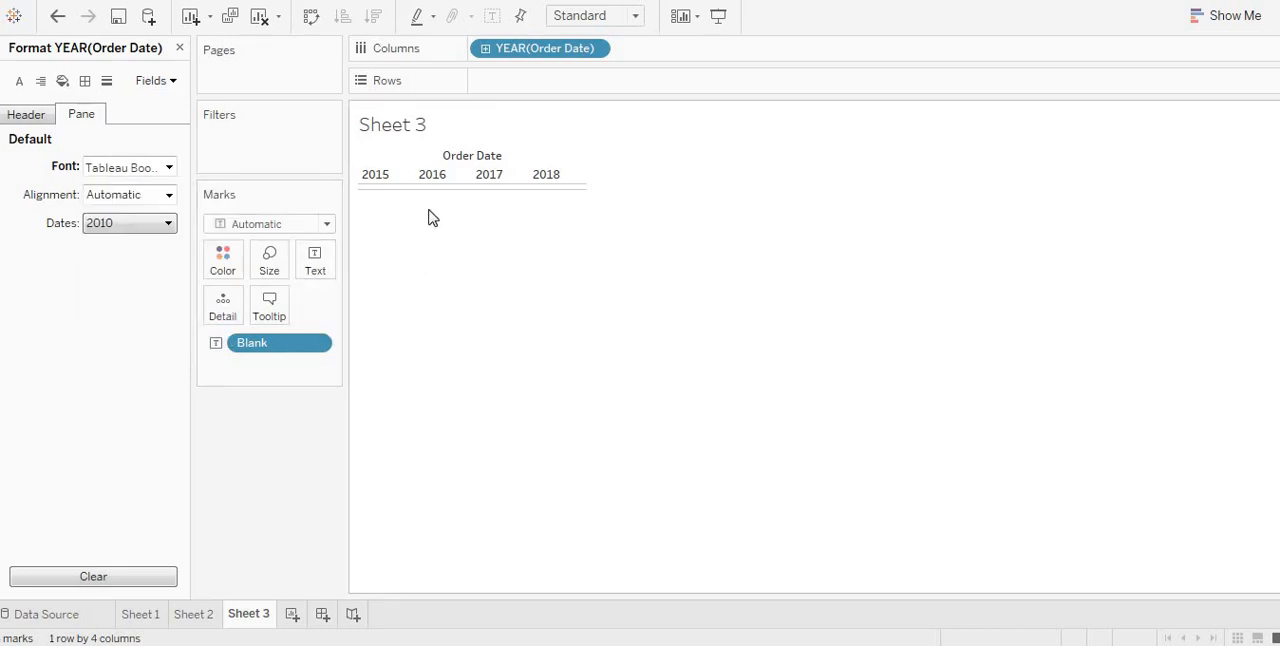
left_click(367, 173)
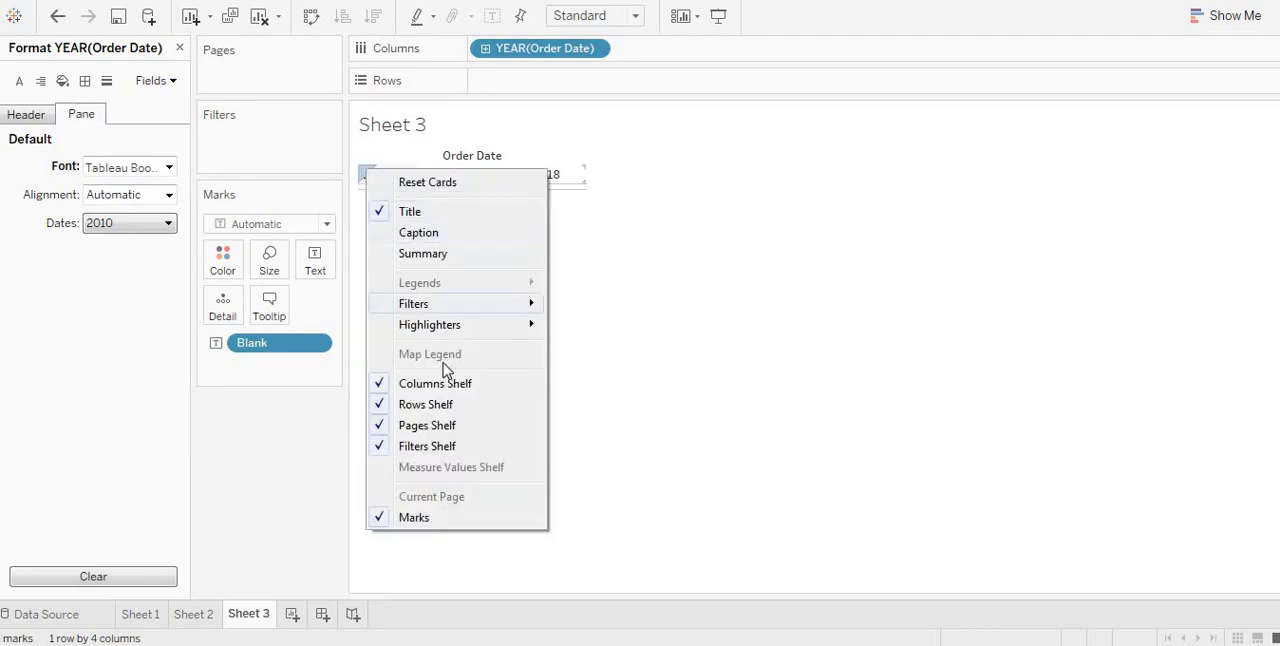
left_click(437, 208)
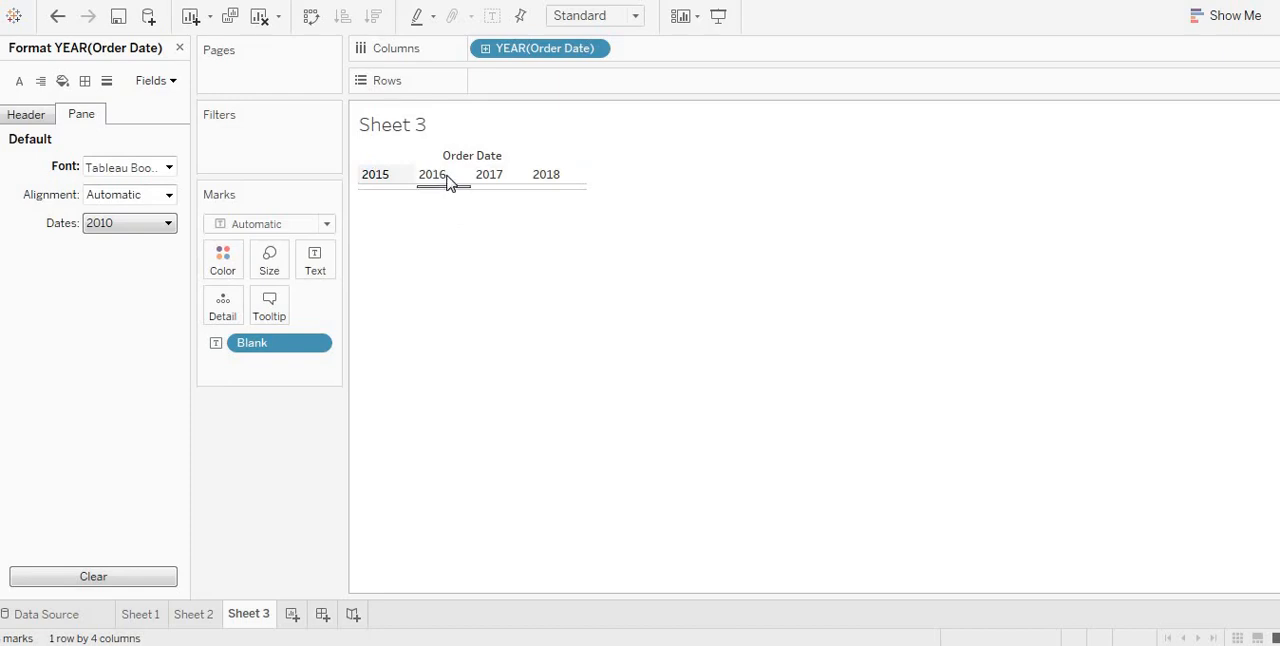
right_click(447, 177)
left_click(513, 290)
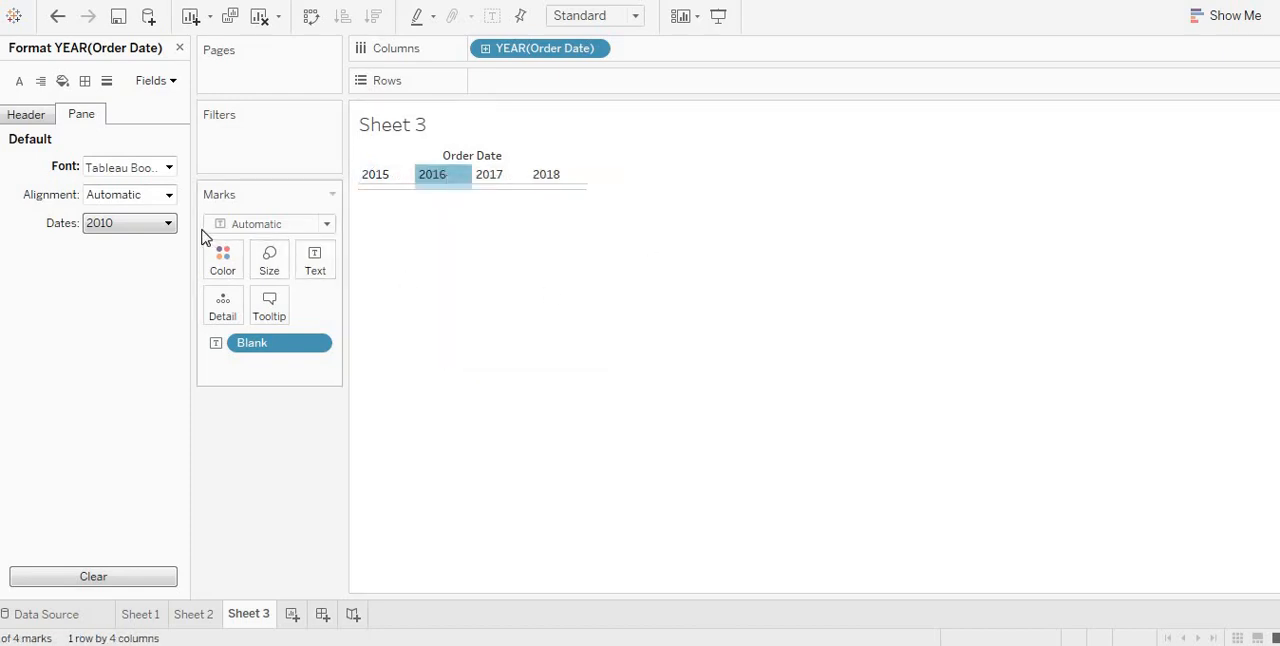
Step: Set the header font size of the Order Date years to 20
left_click(28, 116)
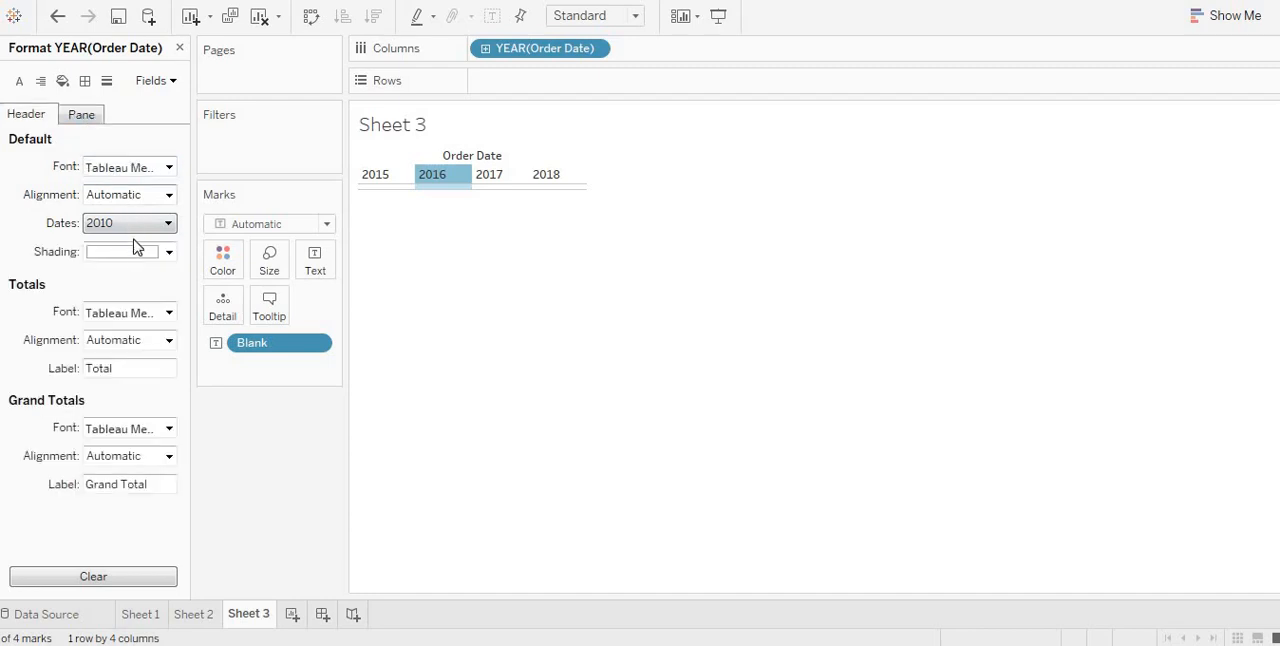
left_click(157, 170)
left_click(130, 220)
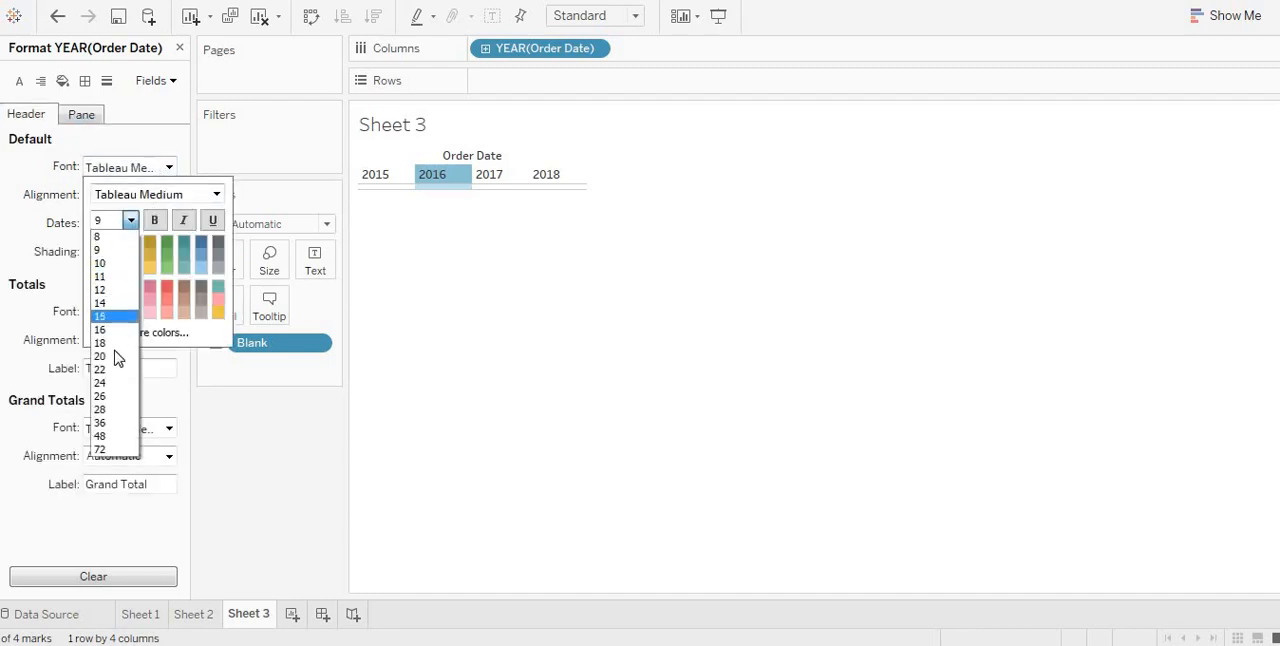
left_click(115, 355)
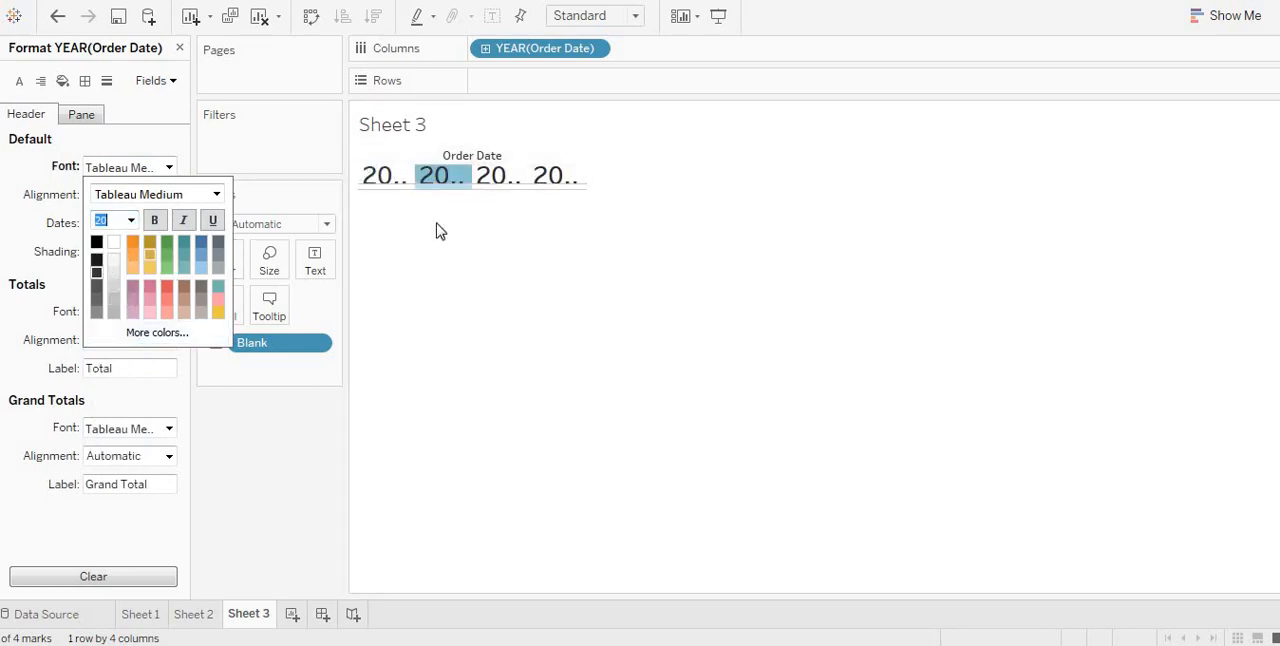
left_click(599, 216)
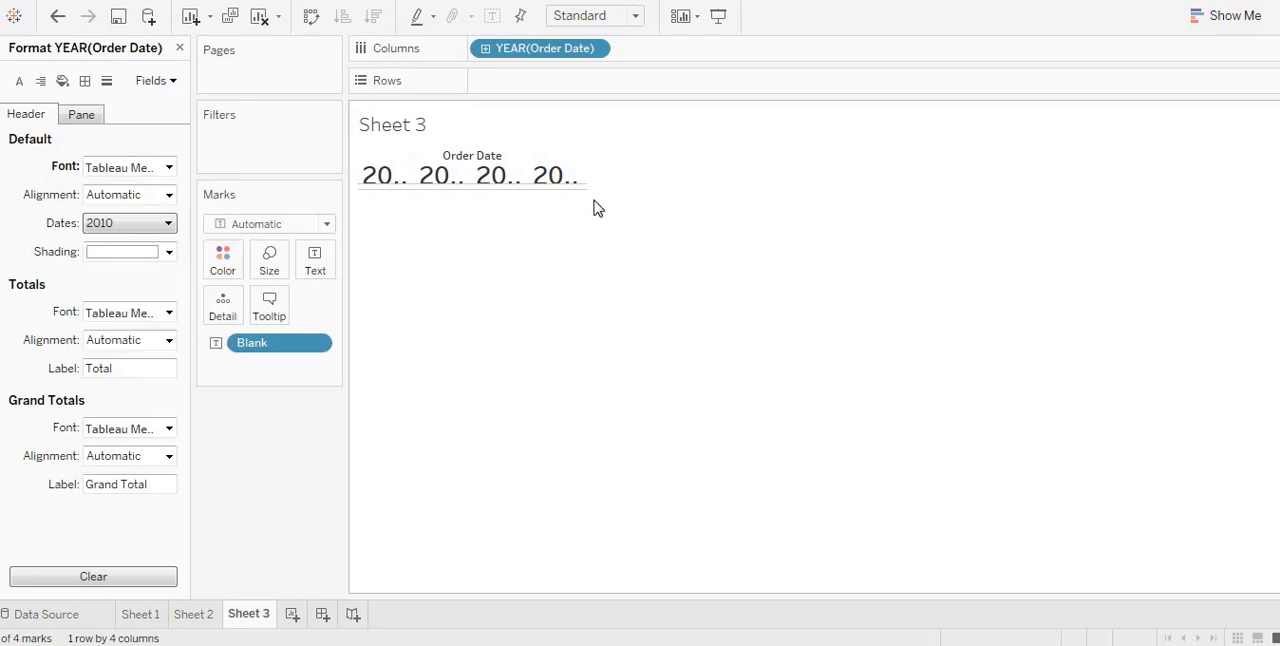
Step: Widen the year columns of the table so that every year header has room for its full label
mouse_move(585, 190)
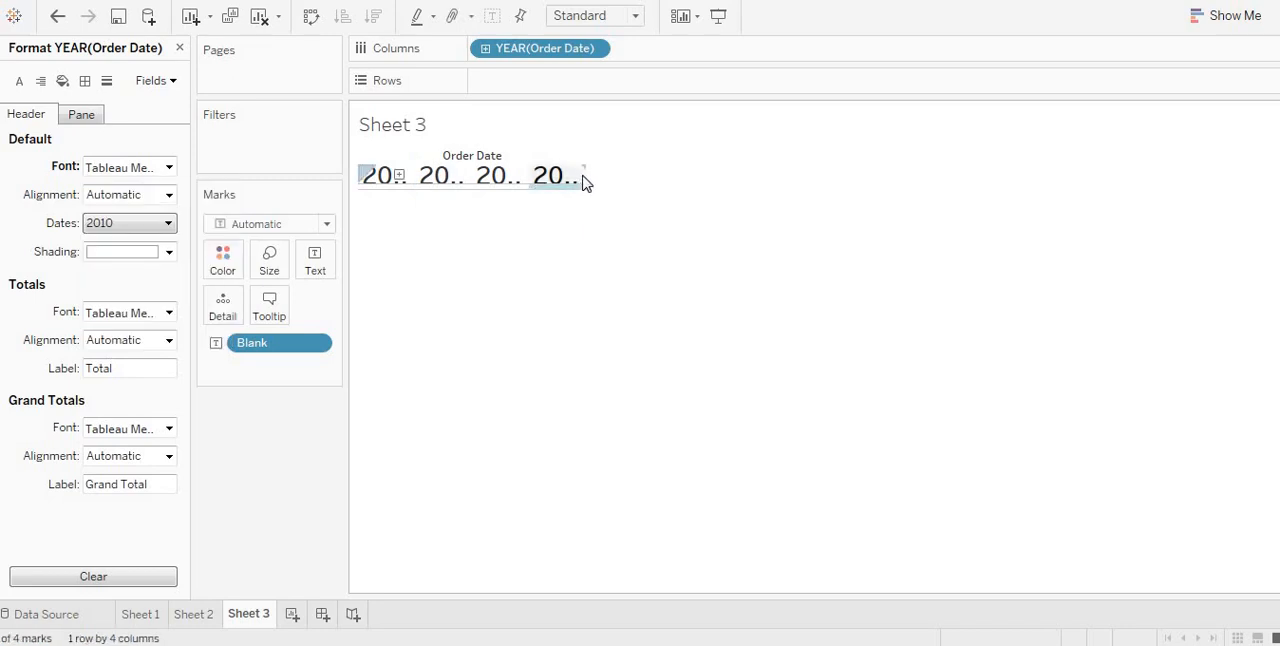
left_click_drag(584, 168, 625, 171)
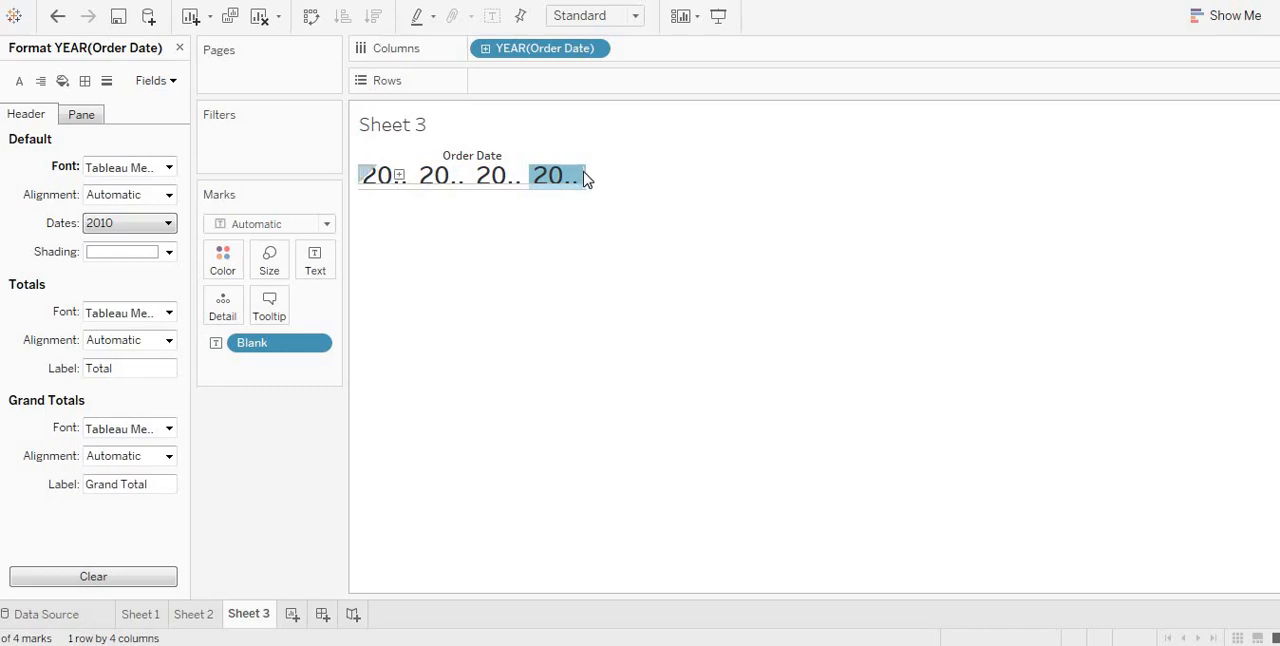
mouse_move(585, 179)
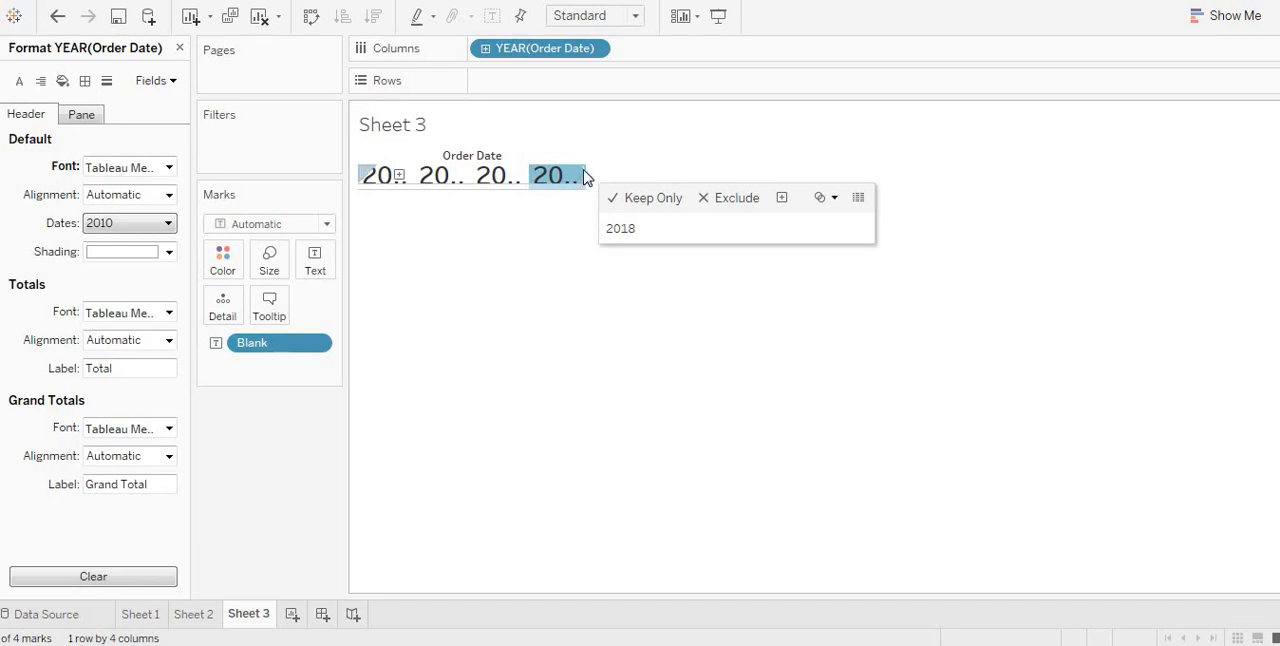
left_click_drag(585, 178, 829, 191)
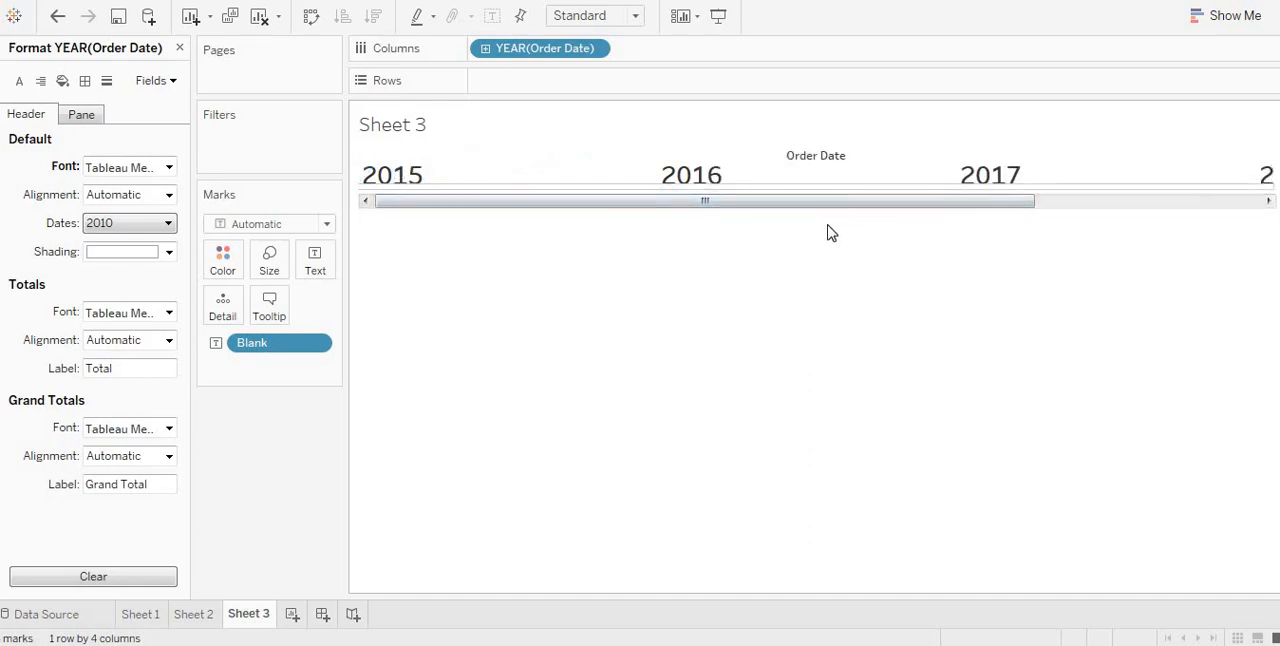
Step: Set the header font size of the Order Date years to 15
left_click(169, 168)
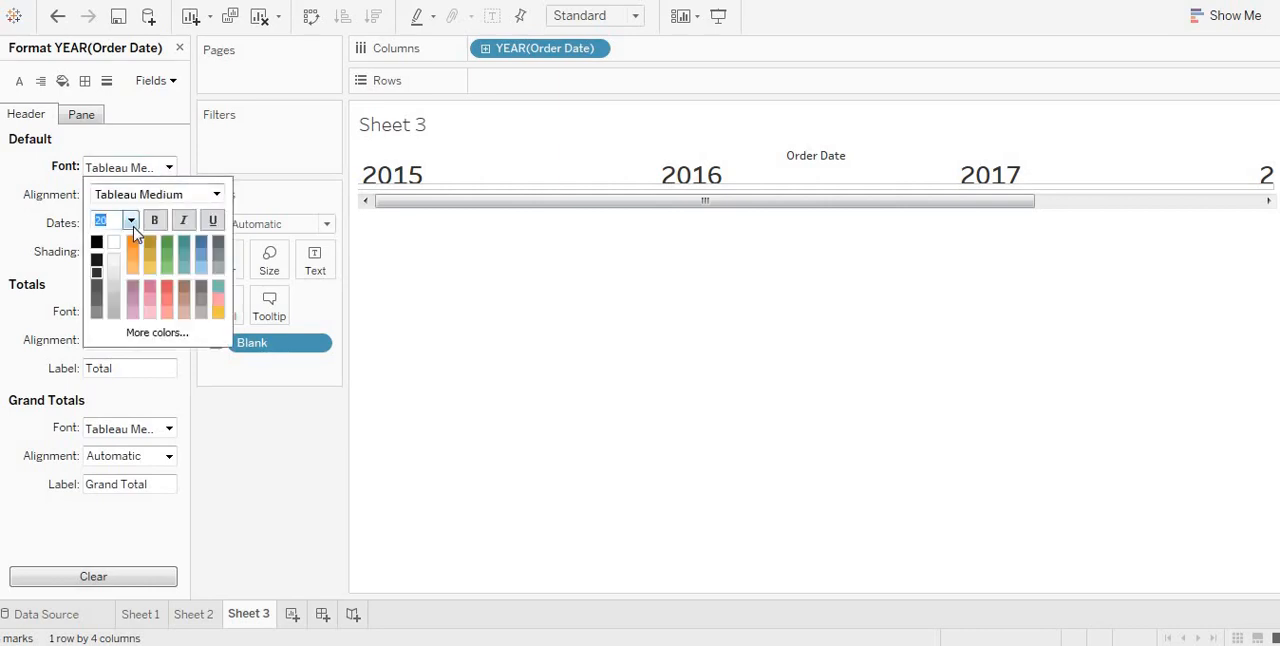
left_click(130, 220)
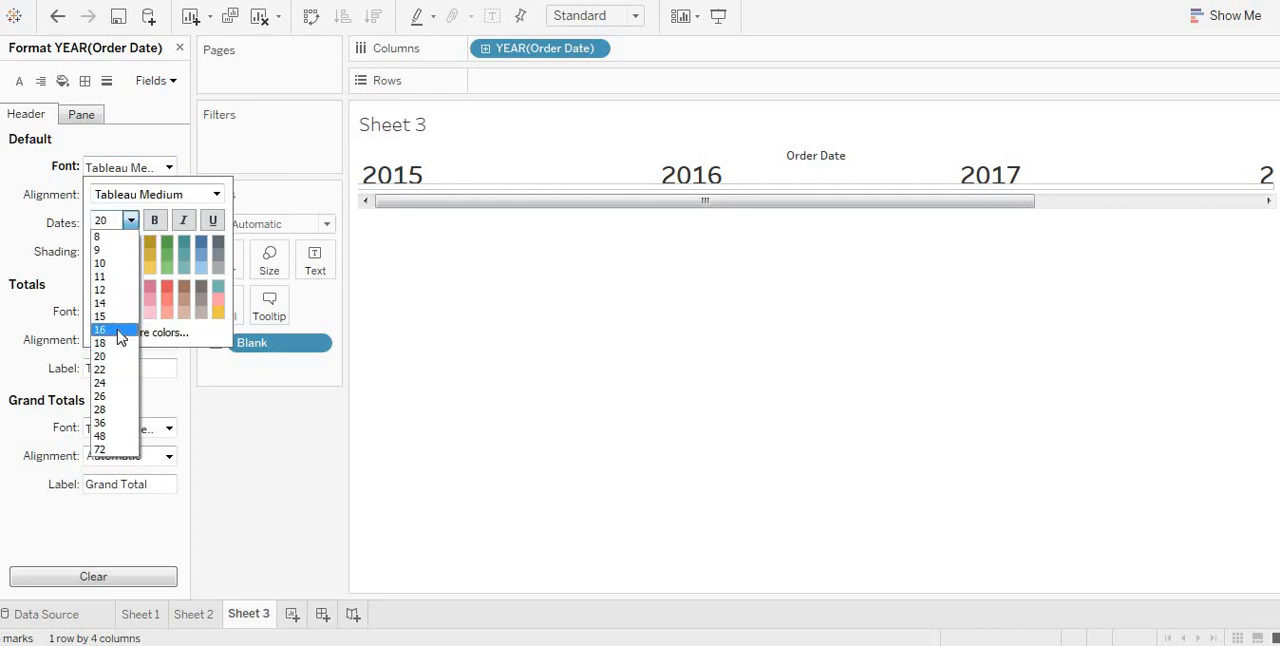
left_click(117, 318)
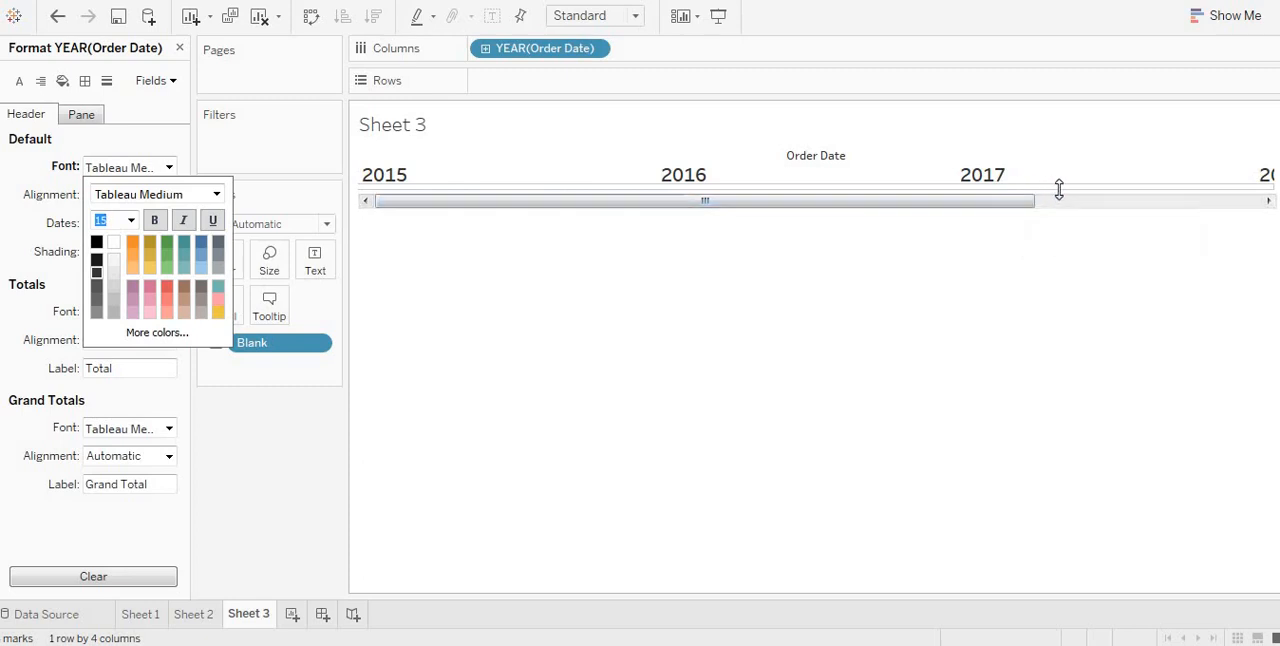
left_click_drag(1074, 189, 1048, 189)
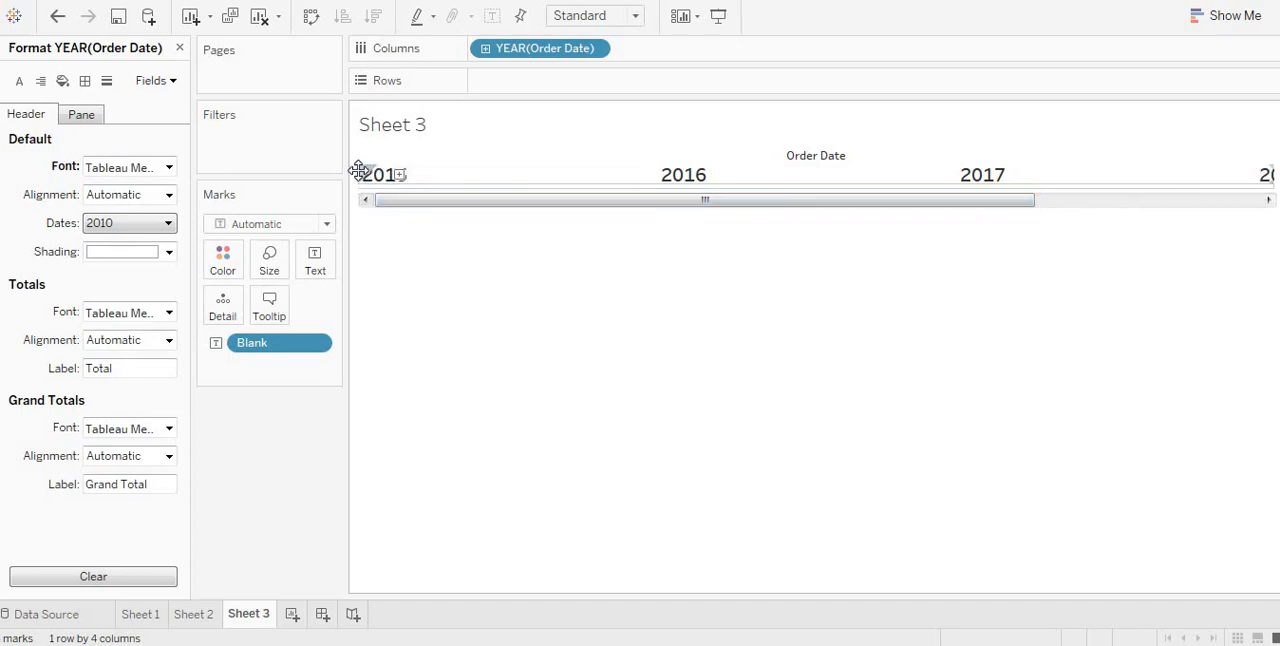
left_click_drag(363, 176, 416, 182)
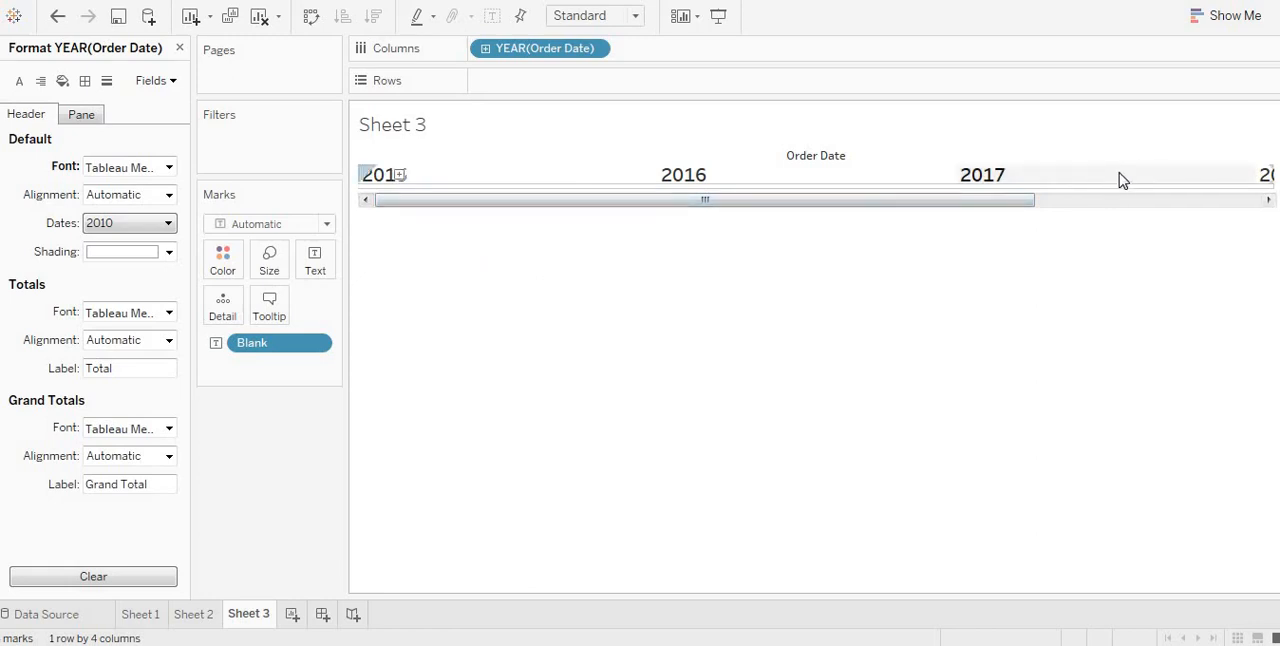
left_click(1086, 180)
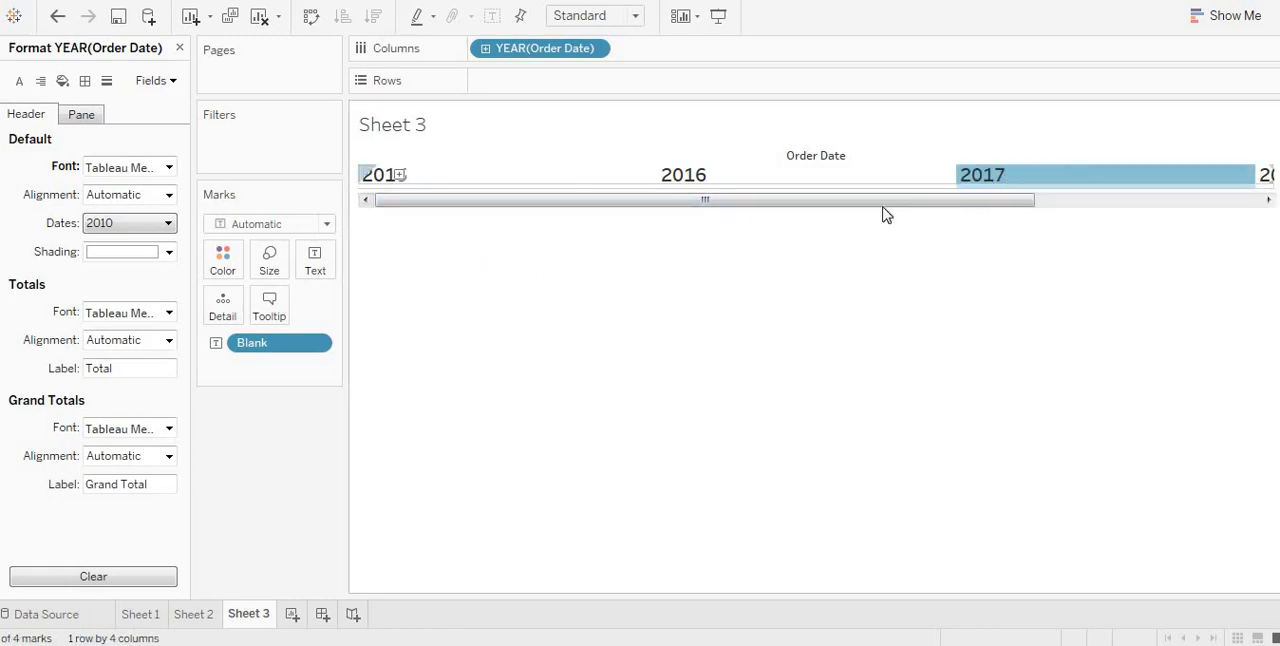
left_click(292, 615)
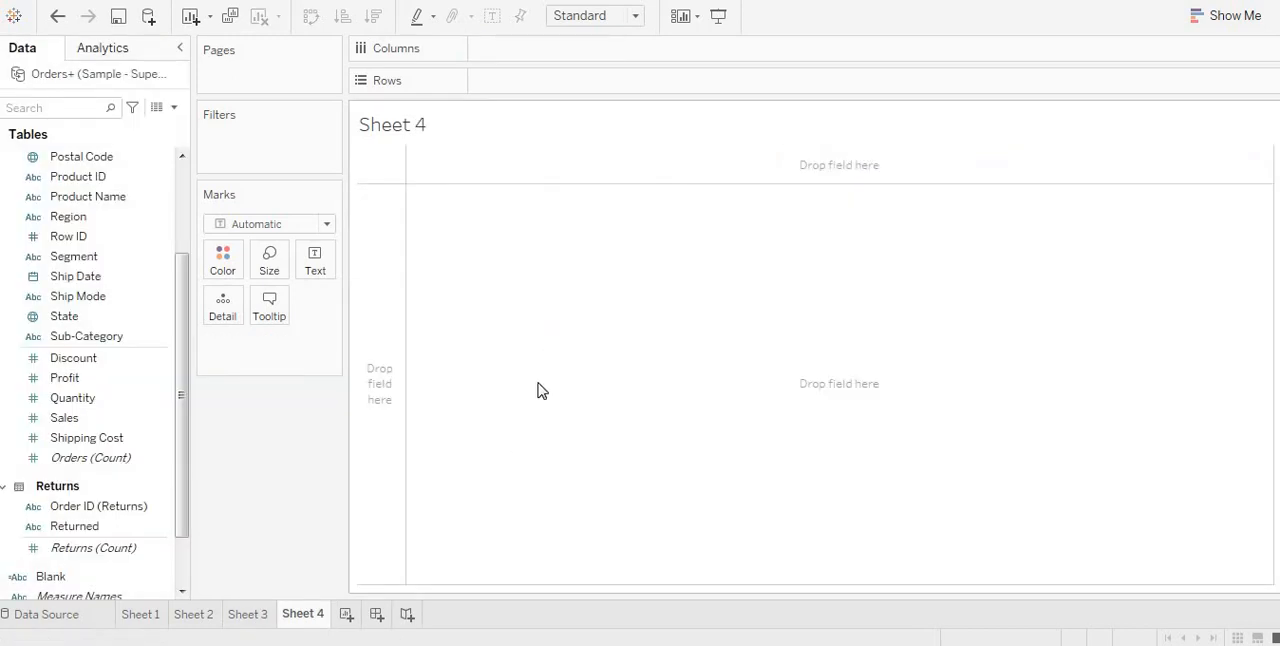
right_click(306, 616)
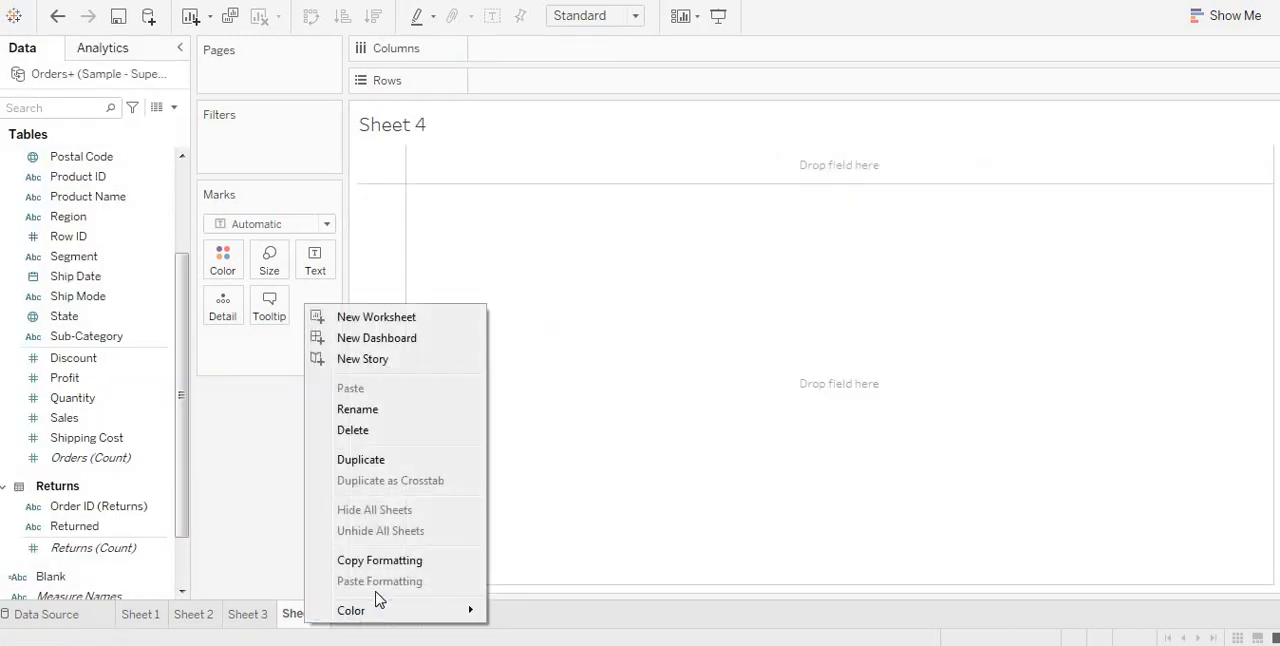
left_click(393, 431)
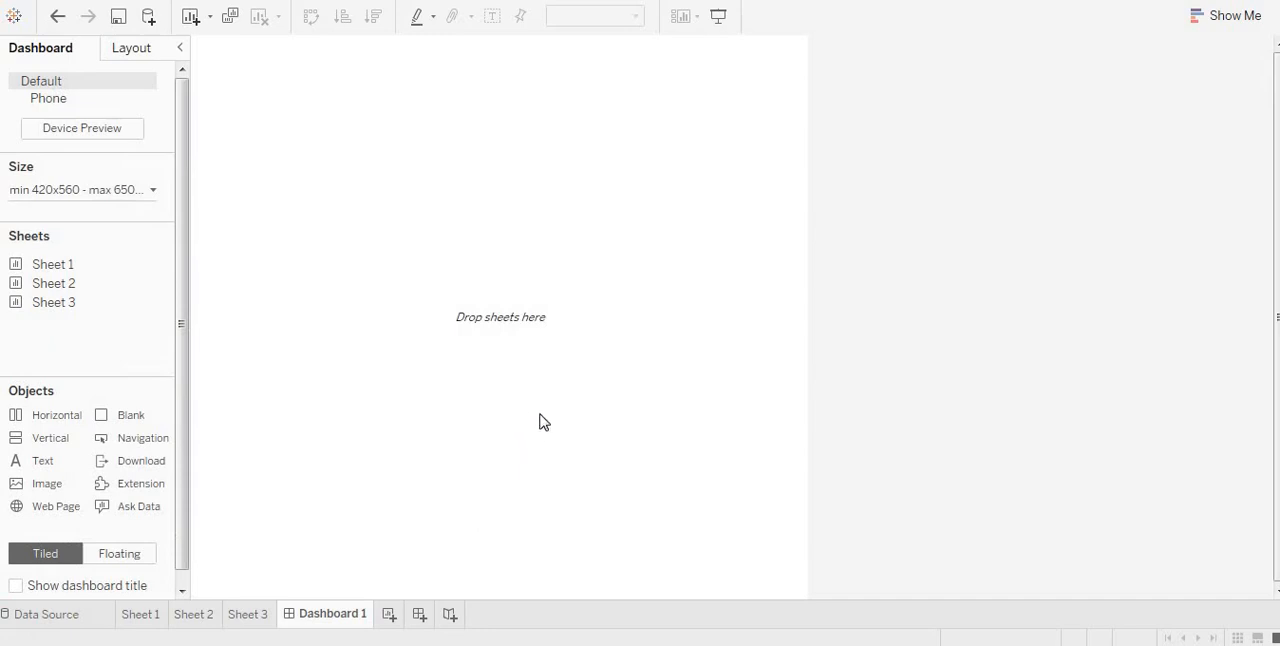
Step: Give the new dashboard a size range with a minimum of 1020 by 760 px and a maximum width of 1220 px
left_click(100, 194)
left_click(90, 300)
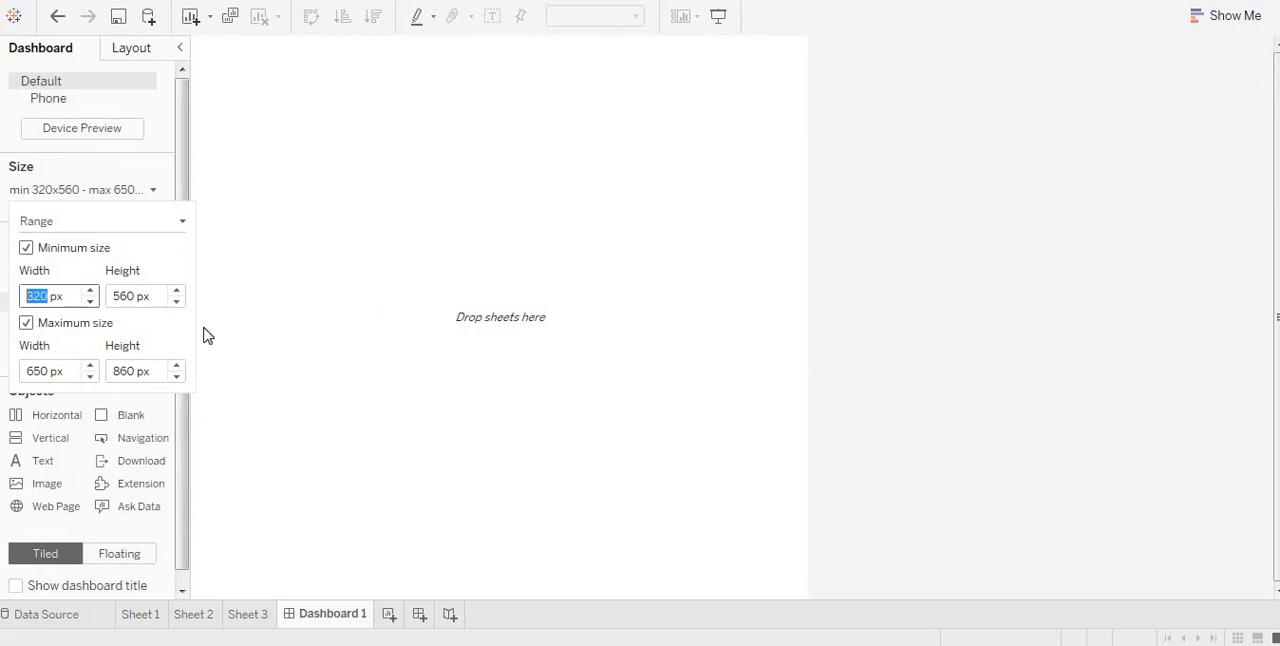
left_click(91, 291)
left_click(91, 291)
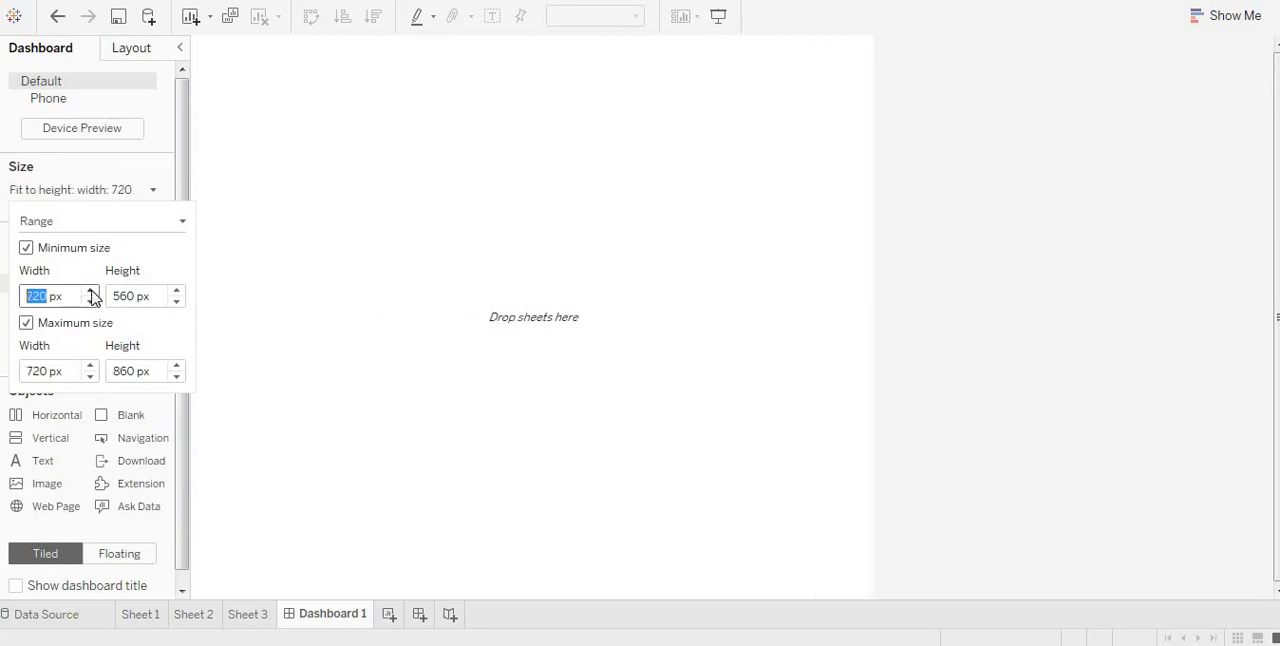
left_click(91, 291)
left_click(91, 291)
left_click(91, 291)
left_click(91, 291)
left_click(91, 291)
left_click(92, 302)
left_click(91, 302)
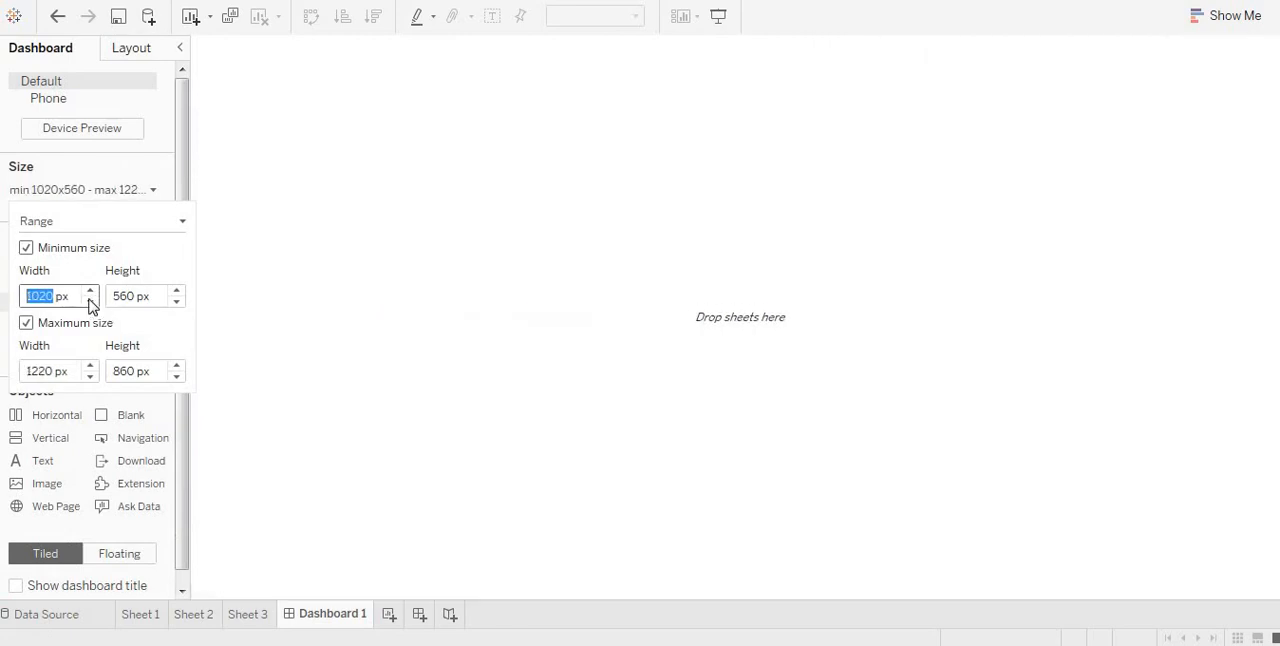
left_click(177, 291)
left_click(177, 291)
left_click(400, 336)
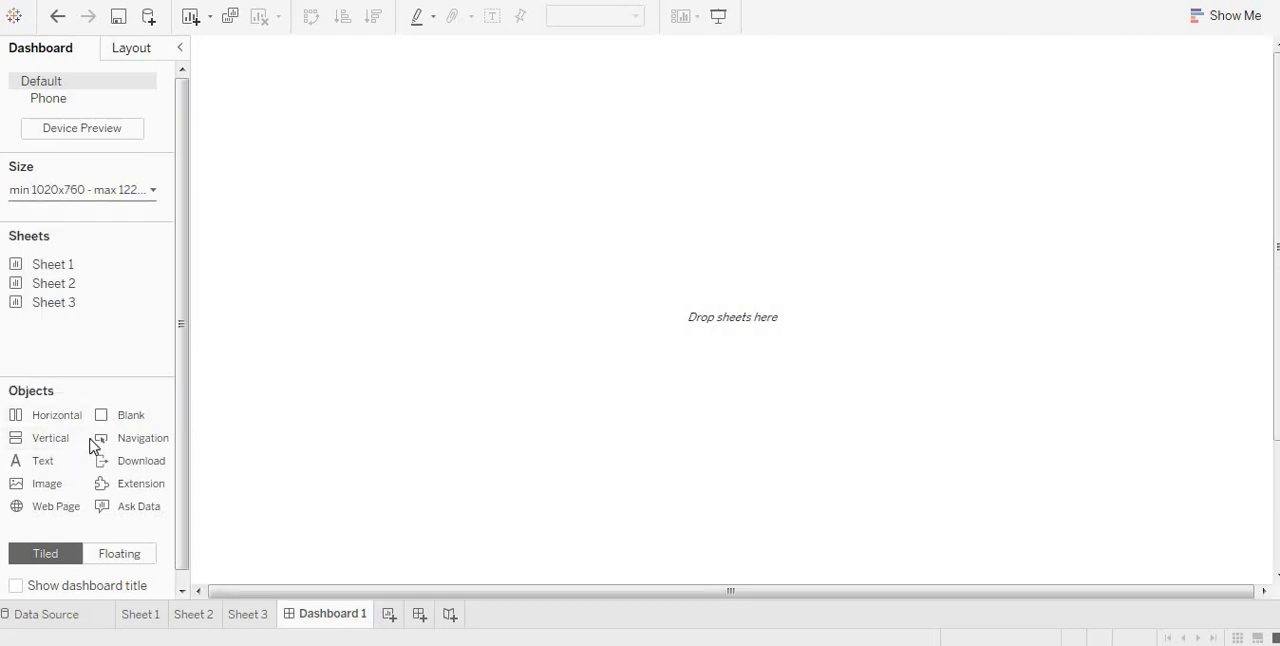
Step: Switch the dashboard to floating layout and place Sheet 1 in its lower-left area
left_click(129, 556)
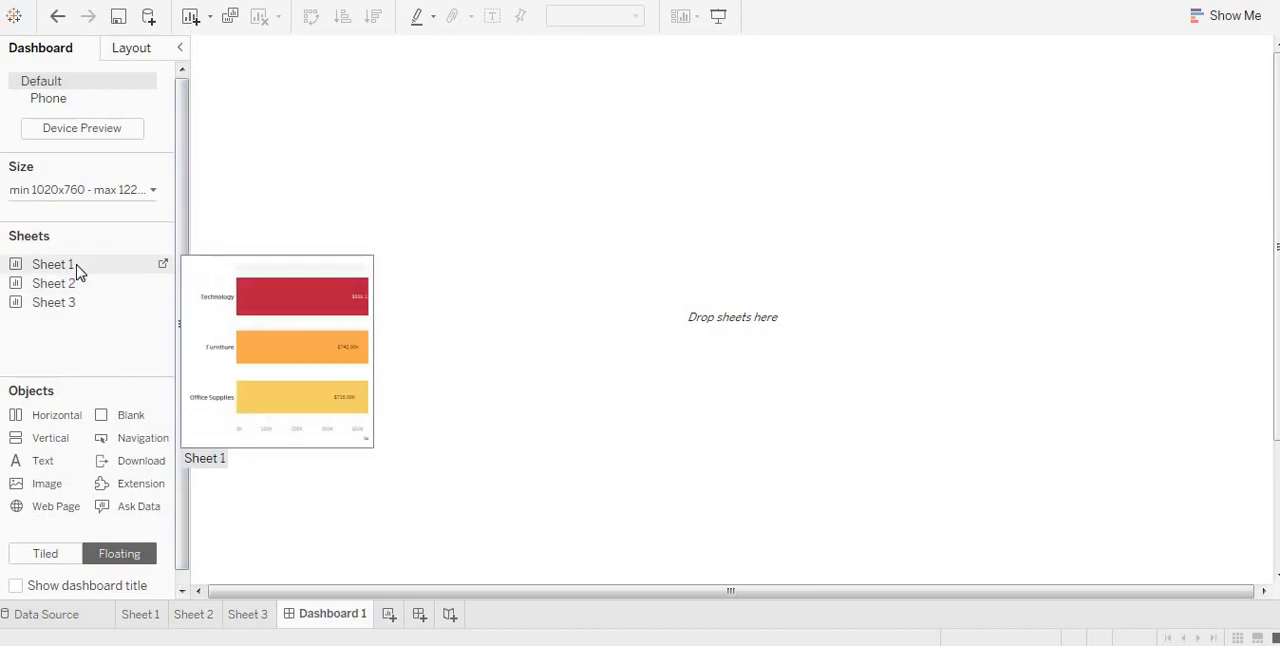
left_click_drag(77, 268, 303, 366)
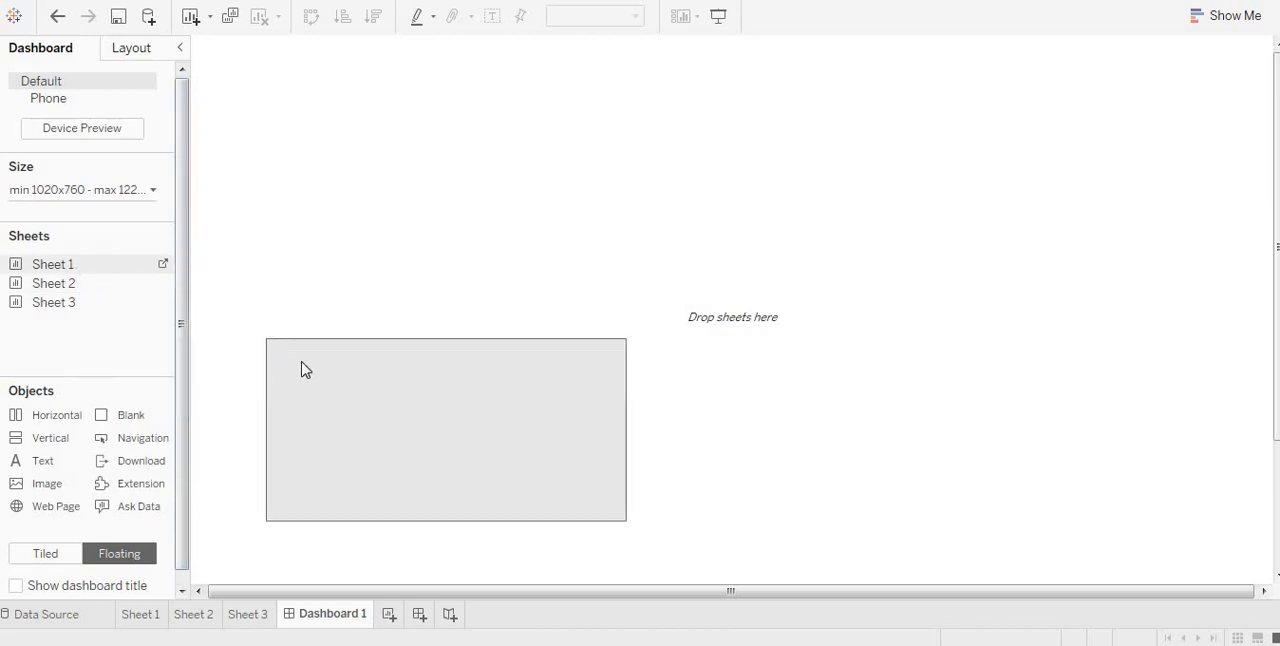
mouse_move(69, 288)
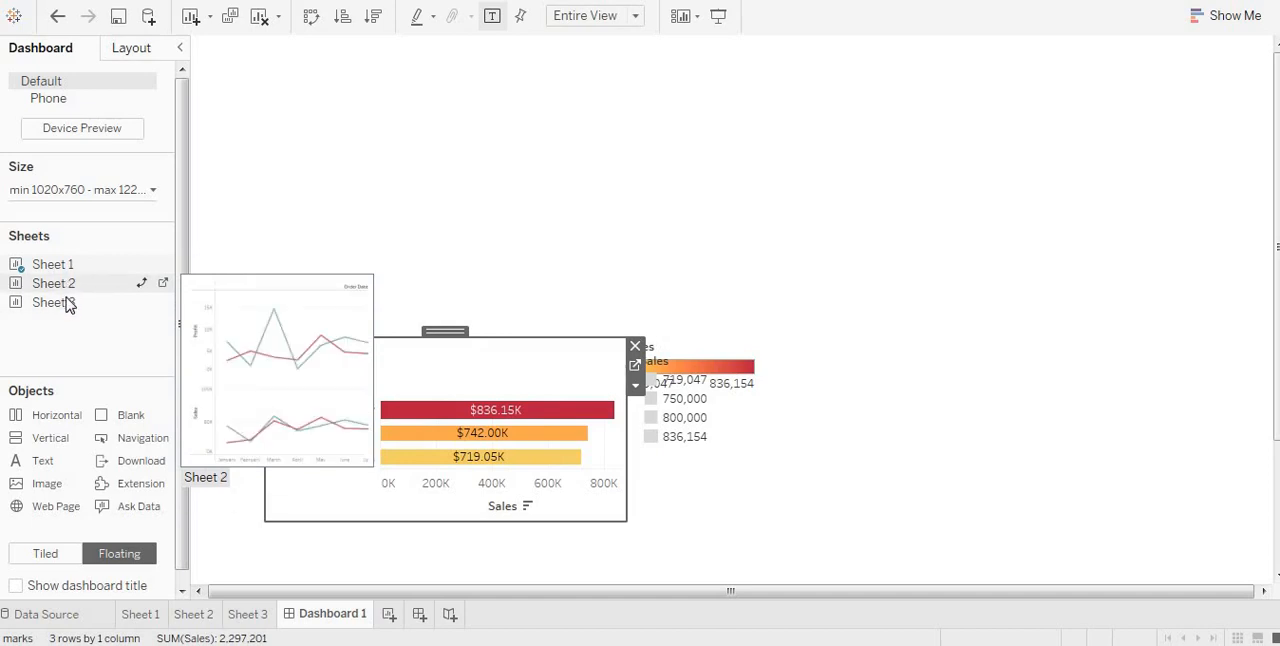
Step: Place Sheet 2 as a floating view to the right of Sheet 1 and remove the Sales and Year of Order Date legends
left_click_drag(67, 288, 833, 330)
left_click_drag(754, 366, 716, 376)
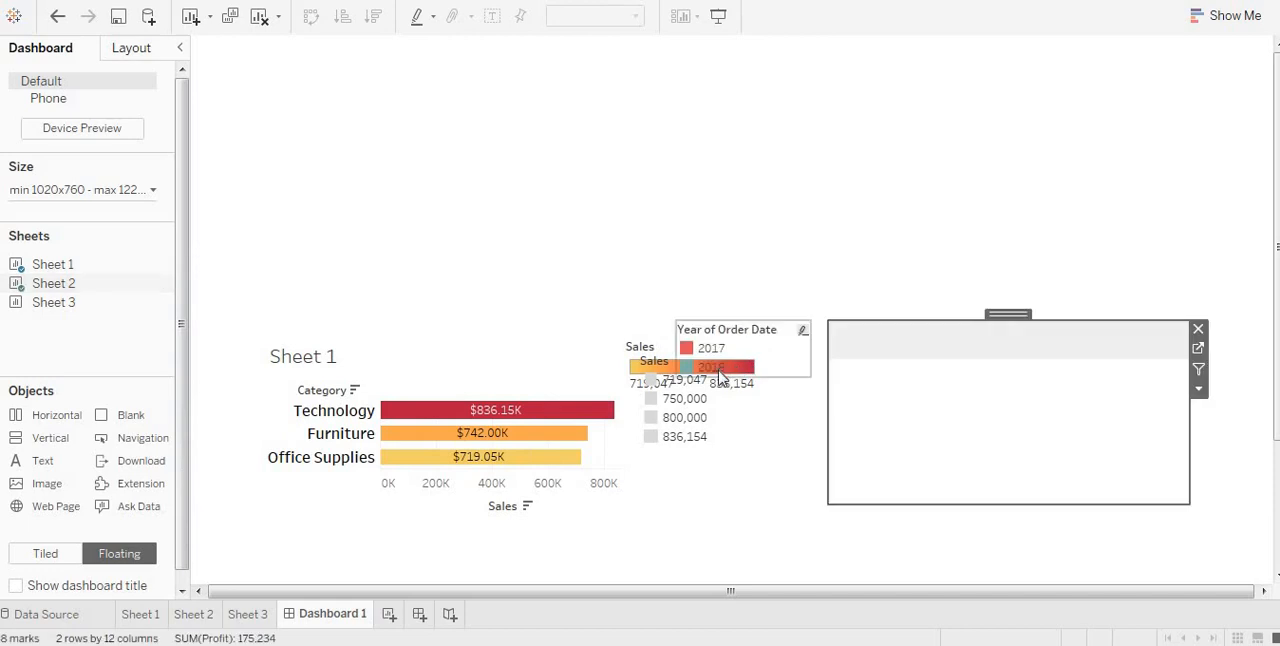
left_click(714, 380)
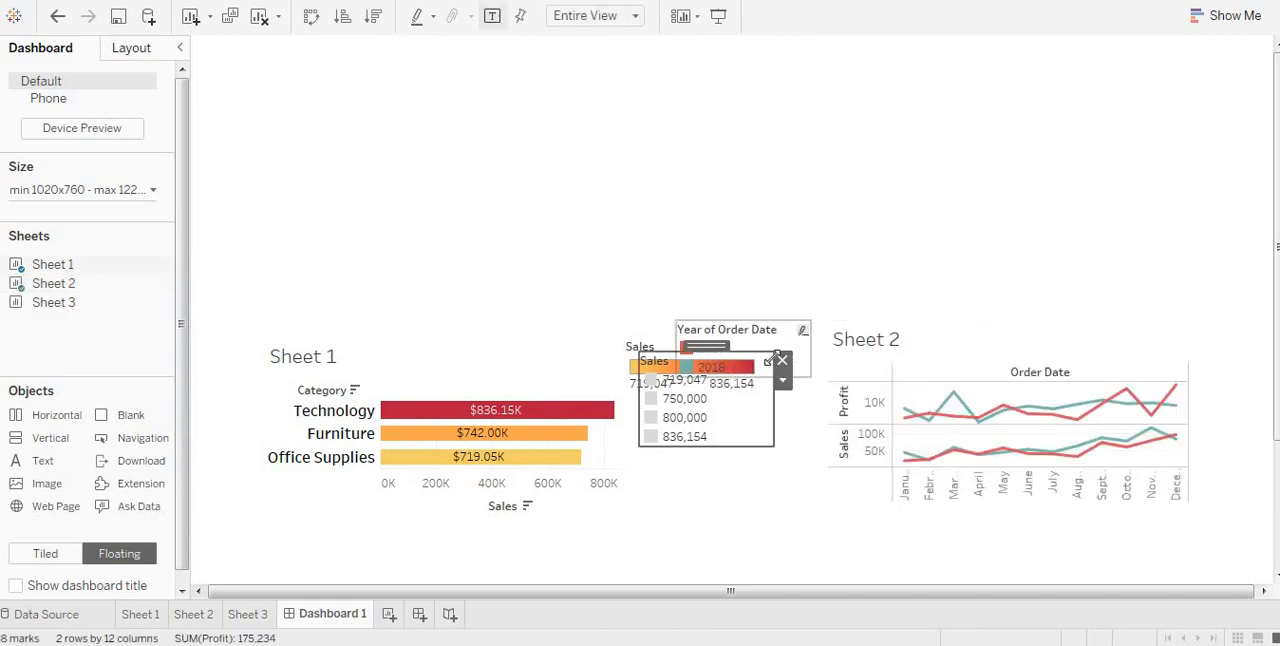
left_click(781, 360)
left_click(806, 338)
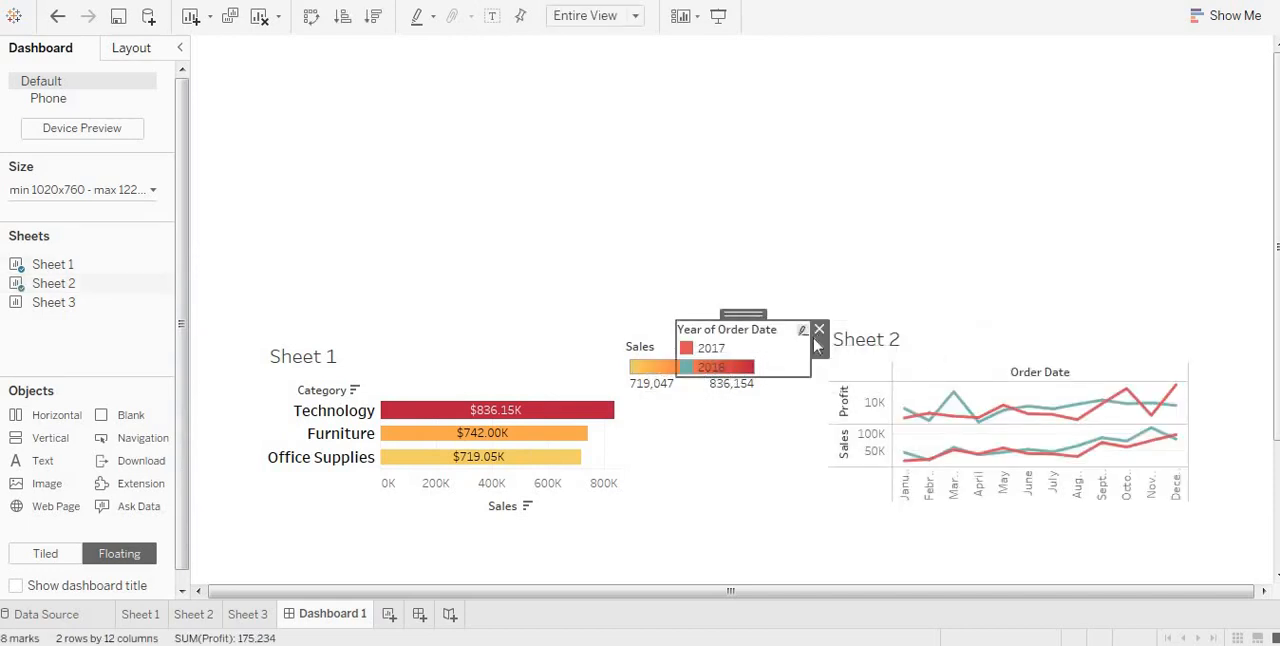
left_click(819, 330)
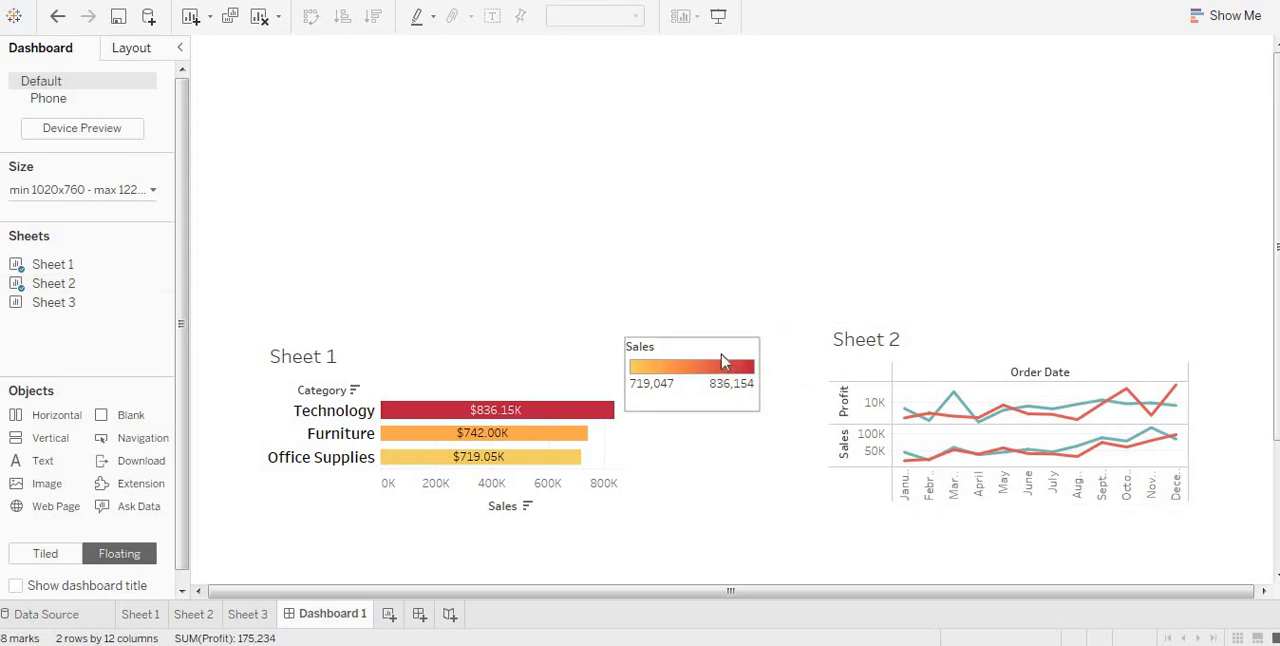
left_click(724, 362)
left_click(781, 351)
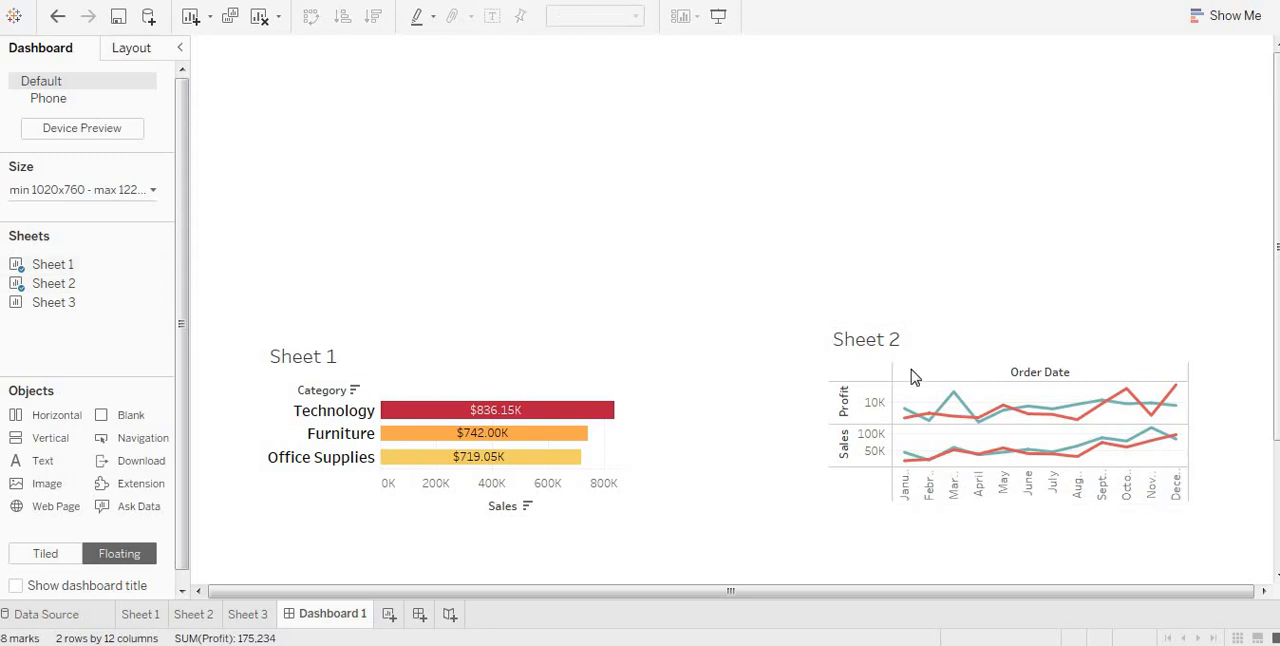
Step: Enlarge Sheet 2 by extending its upper edge upward and its left edge toward Sheet 1
left_click(846, 347)
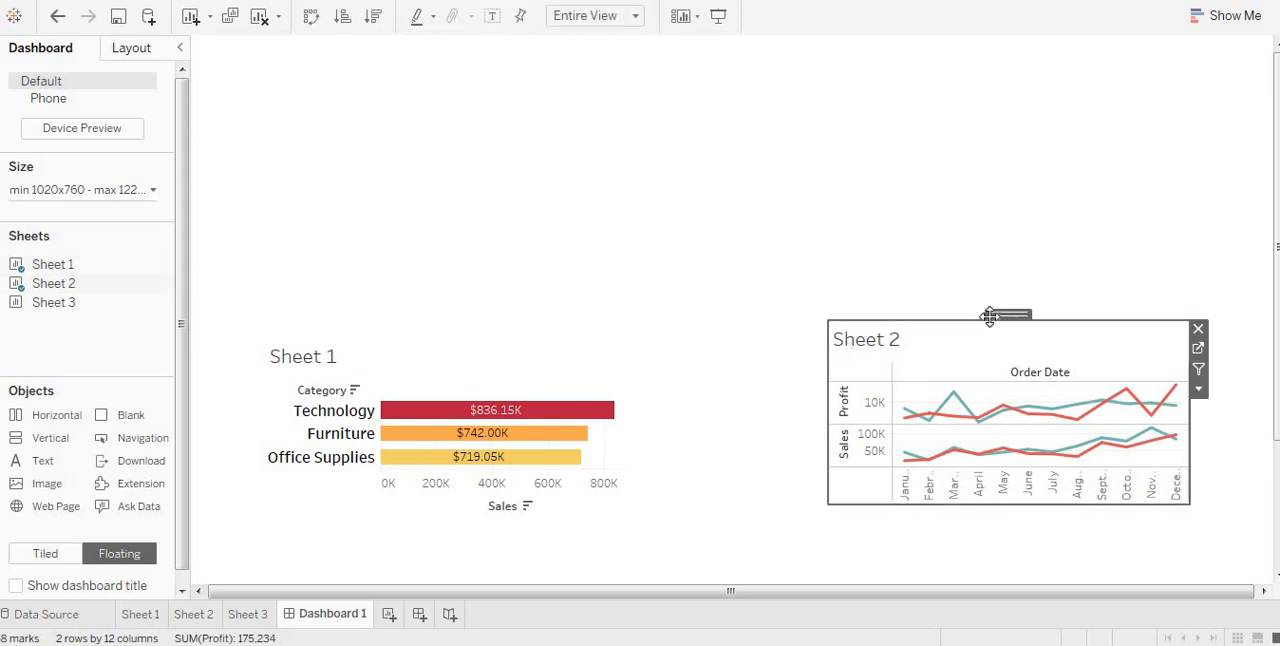
left_click_drag(985, 314, 929, 298)
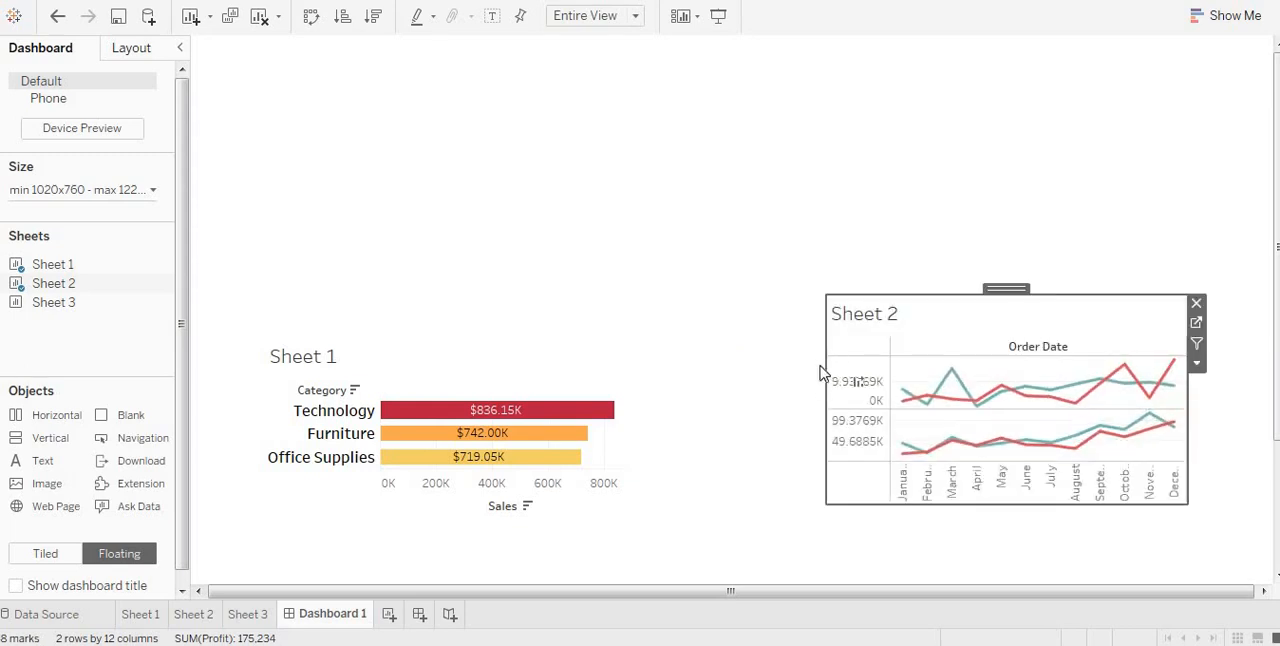
left_click_drag(829, 363, 766, 358)
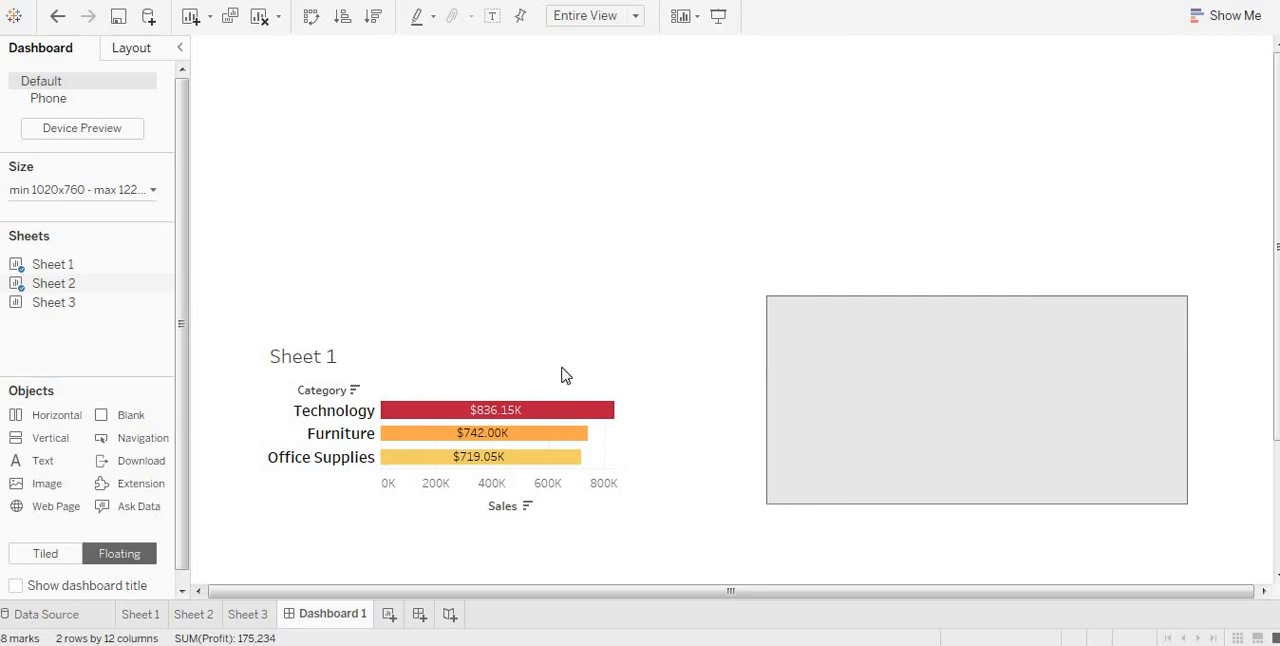
Step: Widen Sheet 1 toward Sheet 2 and raise its upper edge to nearly the same height as Sheet 2
left_click(575, 373)
left_click_drag(627, 388, 727, 385)
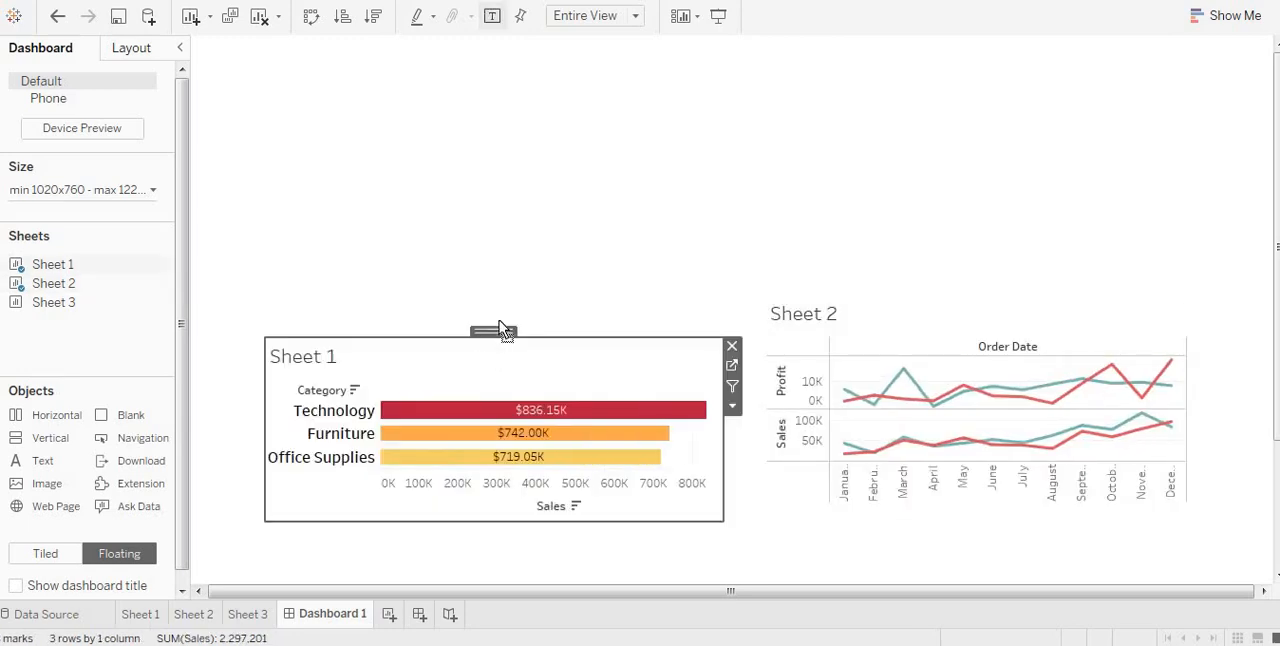
left_click_drag(500, 330, 506, 302)
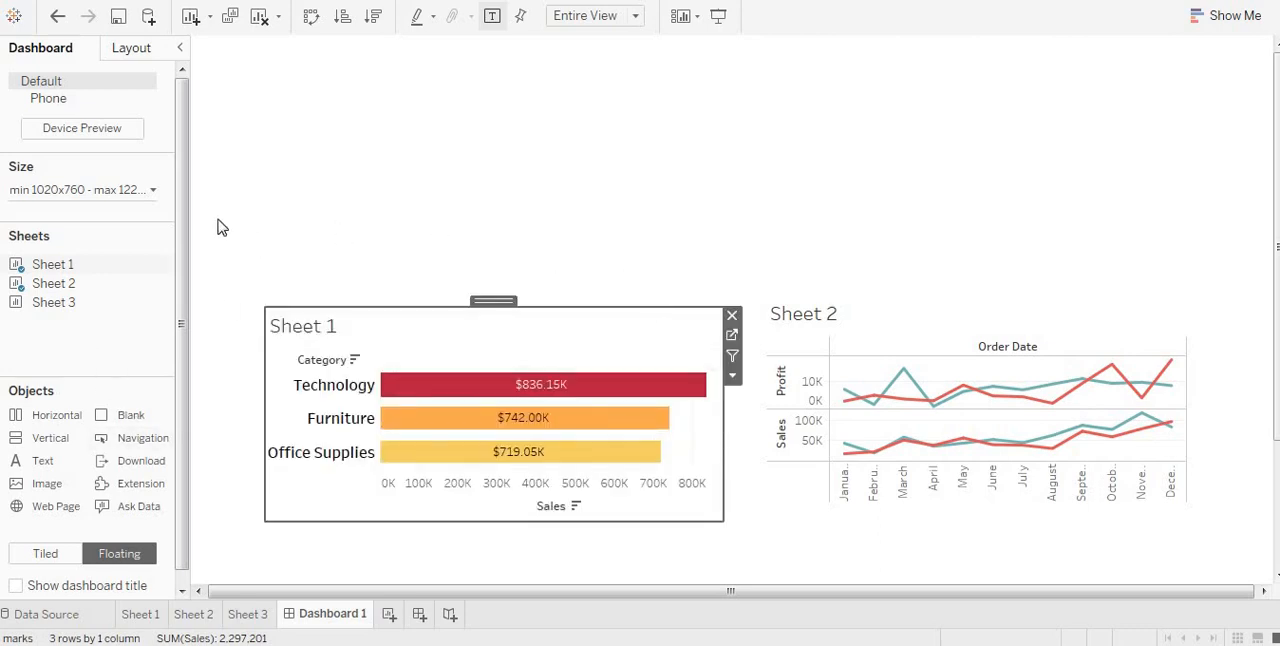
Step: Place Sheet 3 above the two charts and widen it across the dashboard, extending slightly past Sheet 2's right edge
left_click_drag(77, 303, 349, 117)
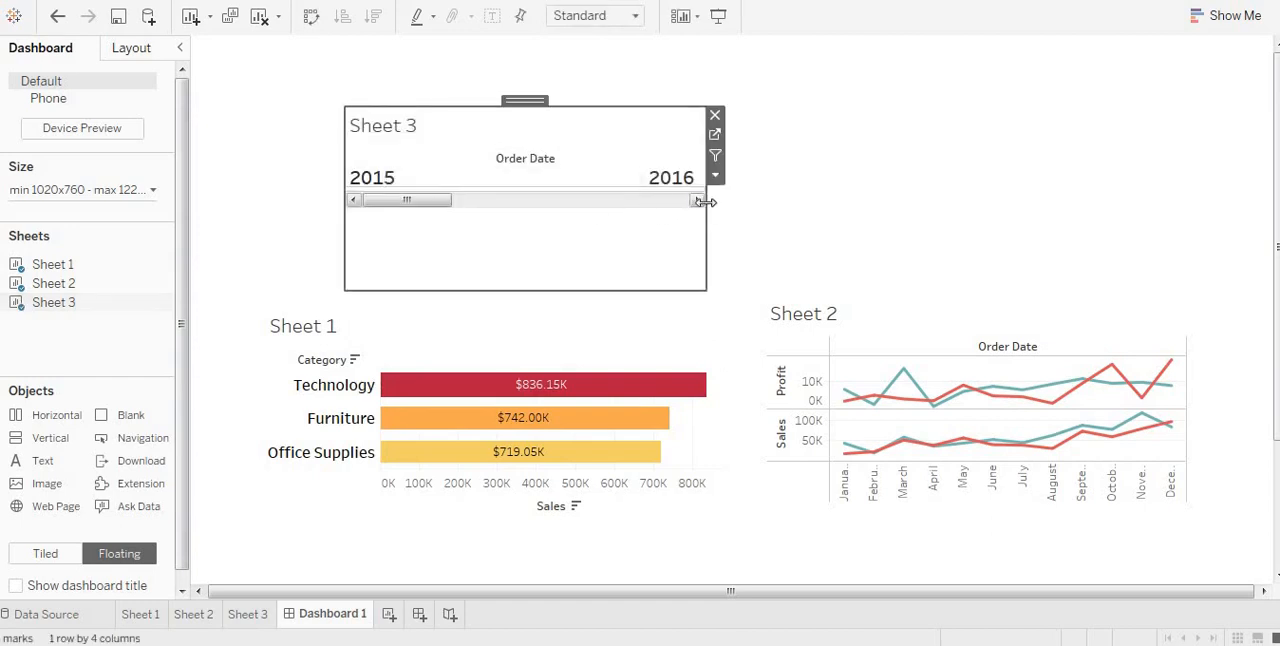
left_click_drag(707, 202, 1255, 180)
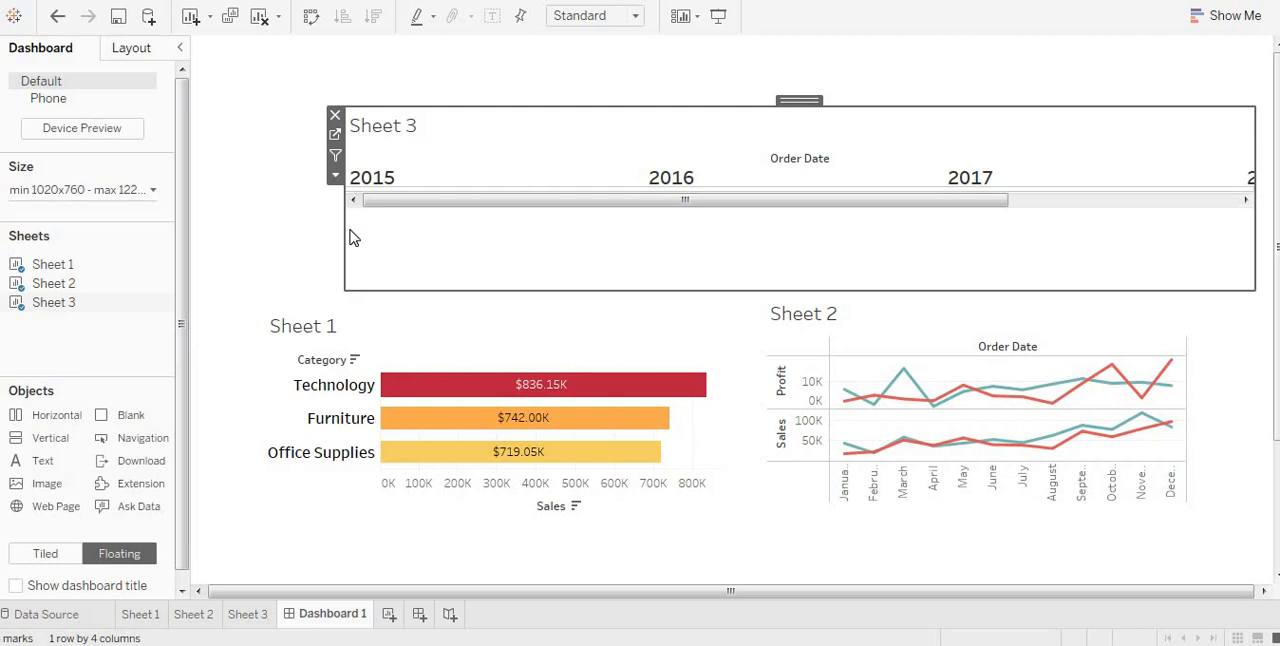
left_click_drag(345, 237, 318, 238)
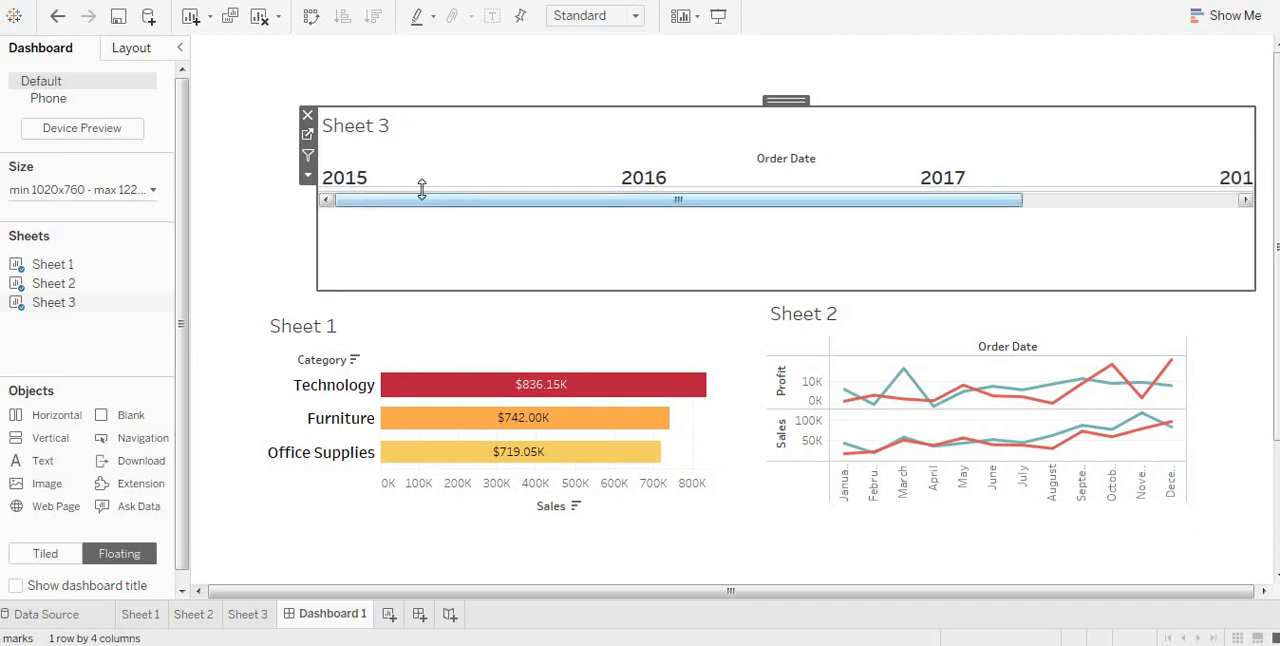
left_click_drag(627, 206, 666, 206)
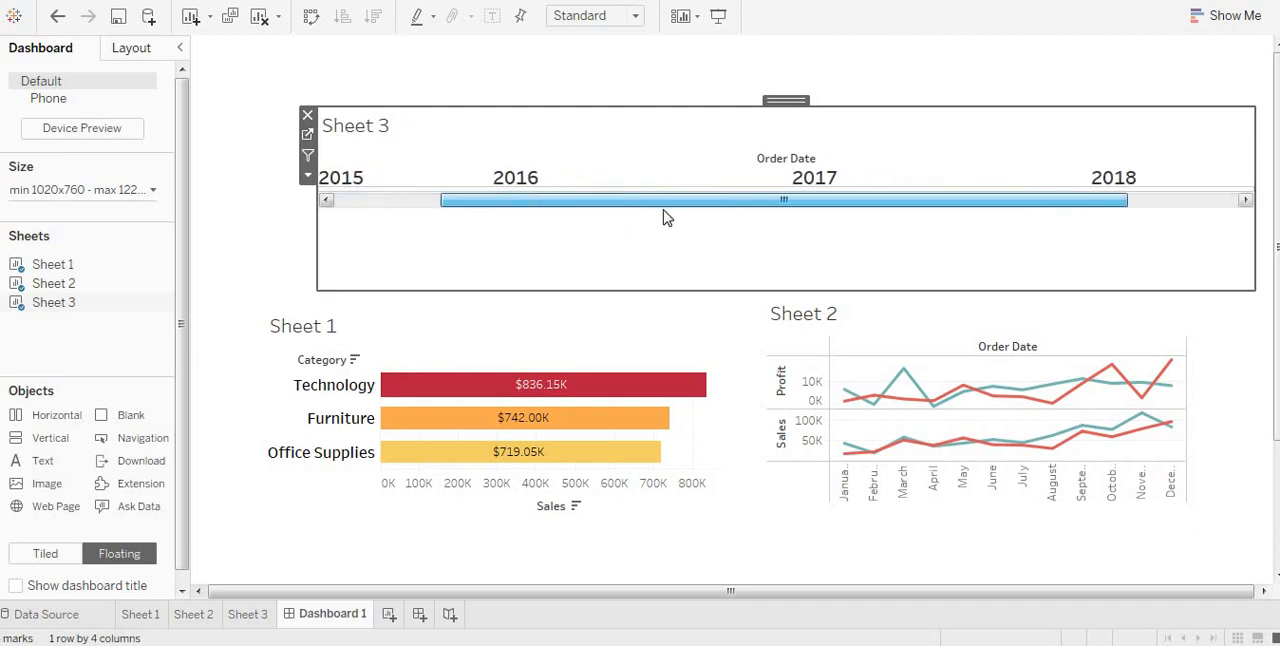
Step: Set Sheet 3, Sheet 1 and Sheet 2 each to be used as a filter on the dashboard
left_click(308, 156)
left_click(548, 351)
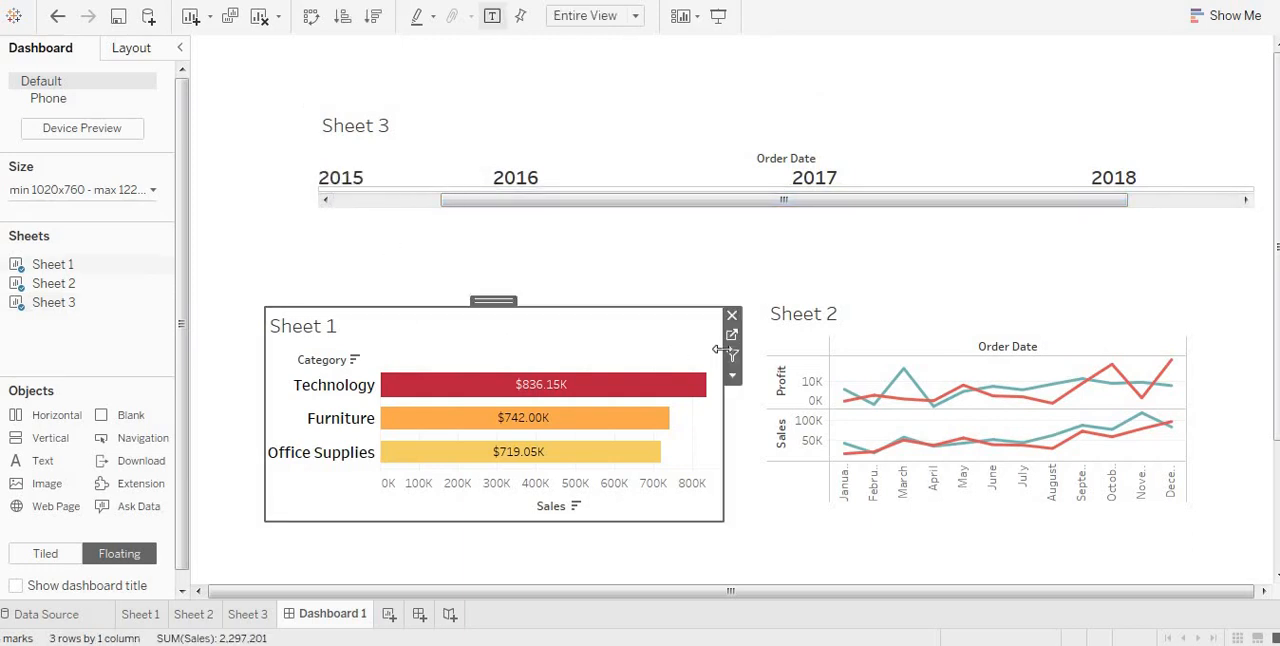
left_click(732, 357)
left_click(1152, 362)
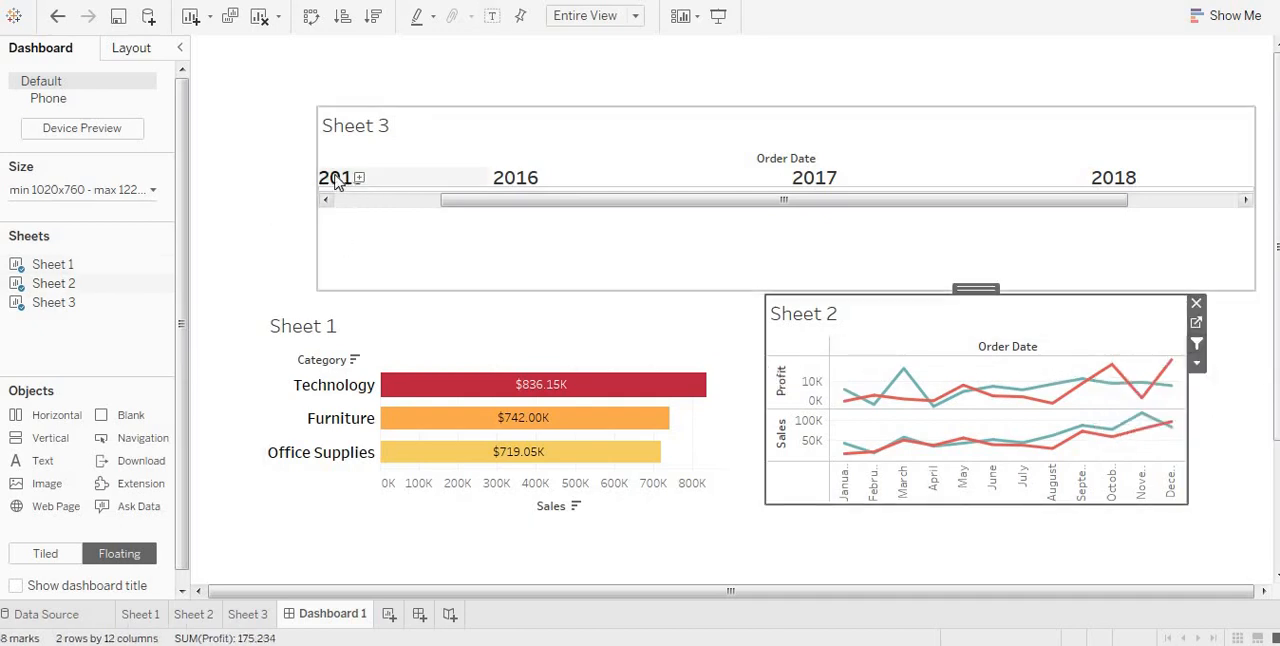
Step: Extend Sheet 3 past Sheet 1's left edge and make the blank row below its year headers taller
left_click(514, 182)
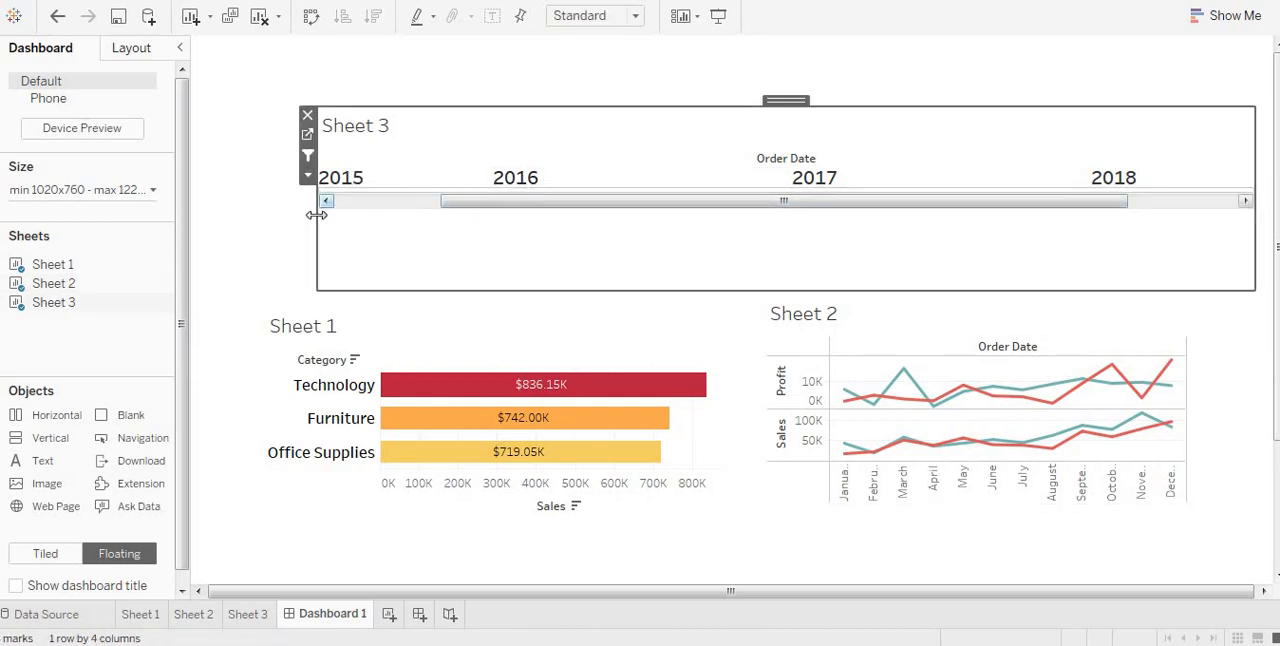
left_click_drag(316, 214, 250, 216)
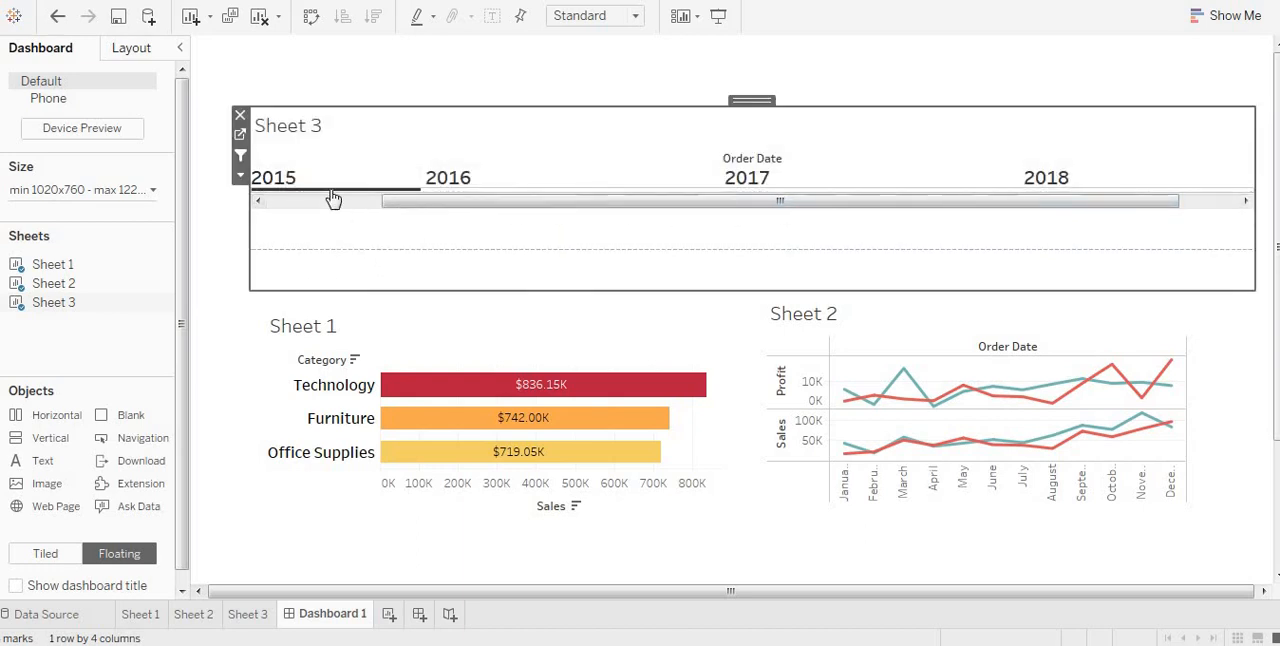
Step: Test the dashboard's year filter from Sheet 3 with 2015 and 2017, and clear the selection
left_click(295, 190)
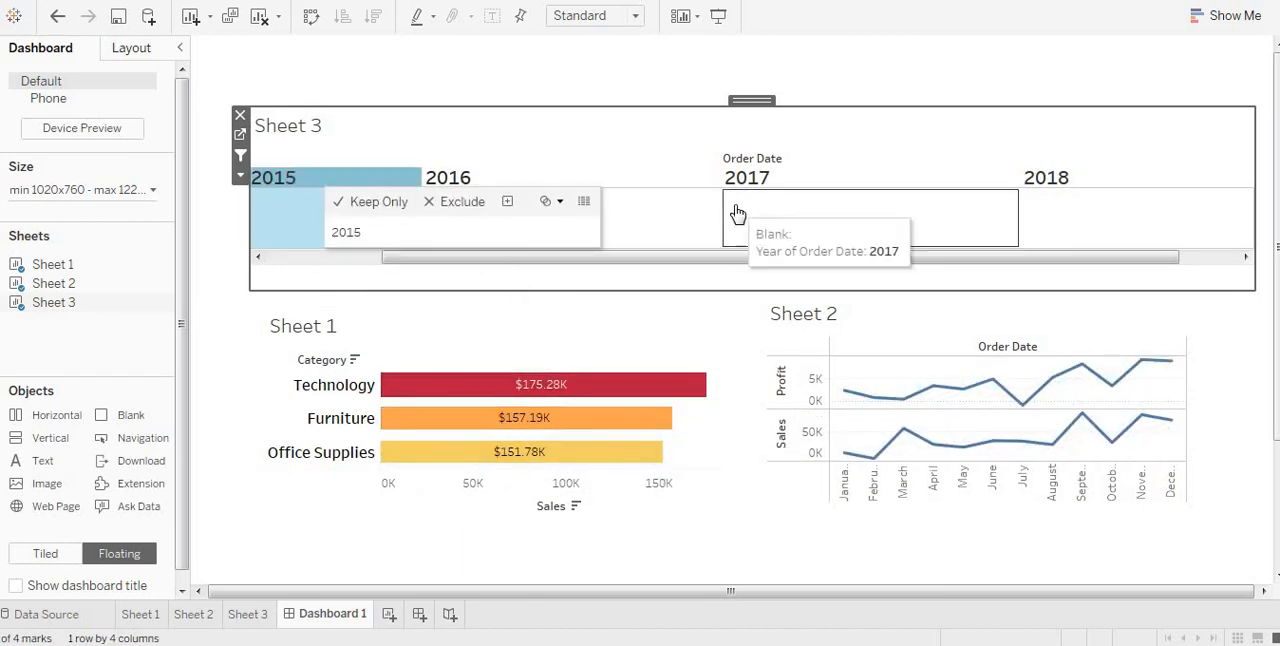
left_click(820, 230)
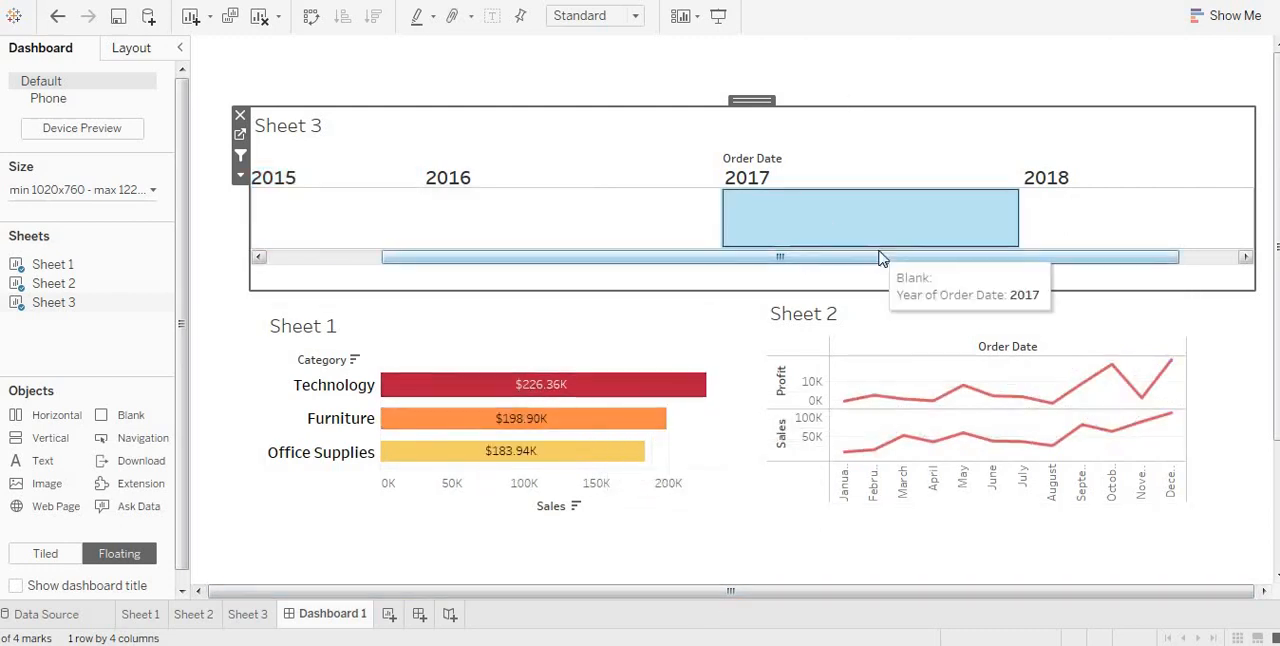
left_click(1115, 278)
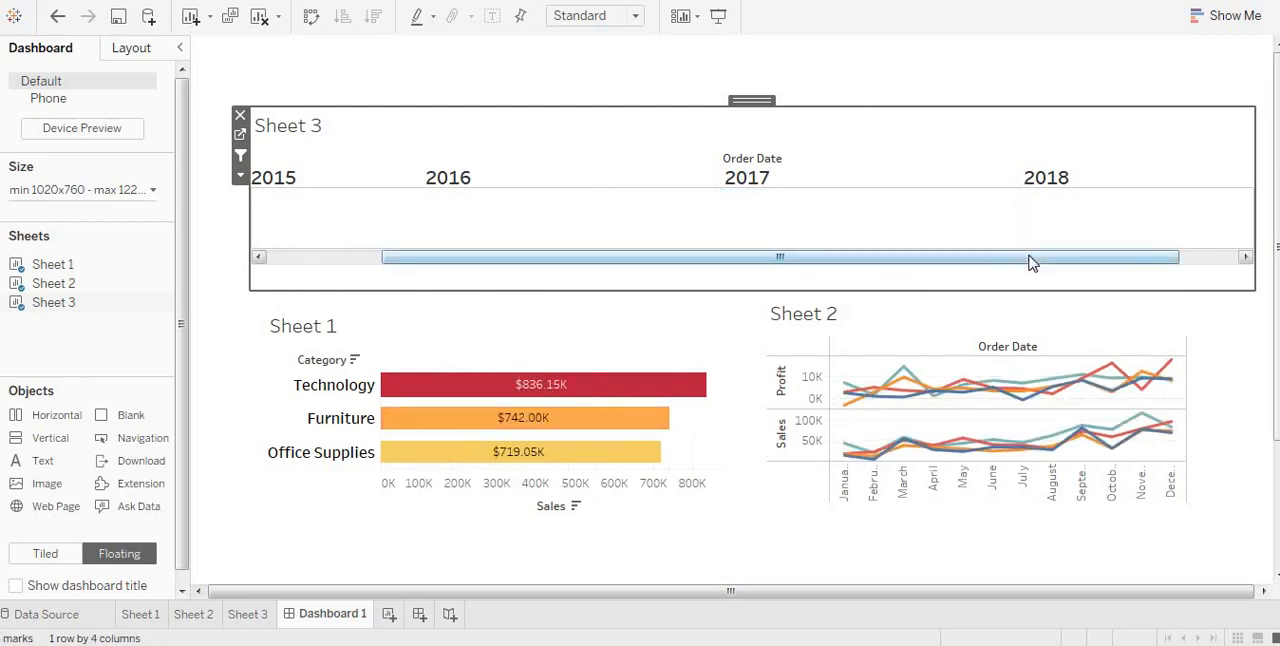
left_click_drag(1031, 262, 1183, 284)
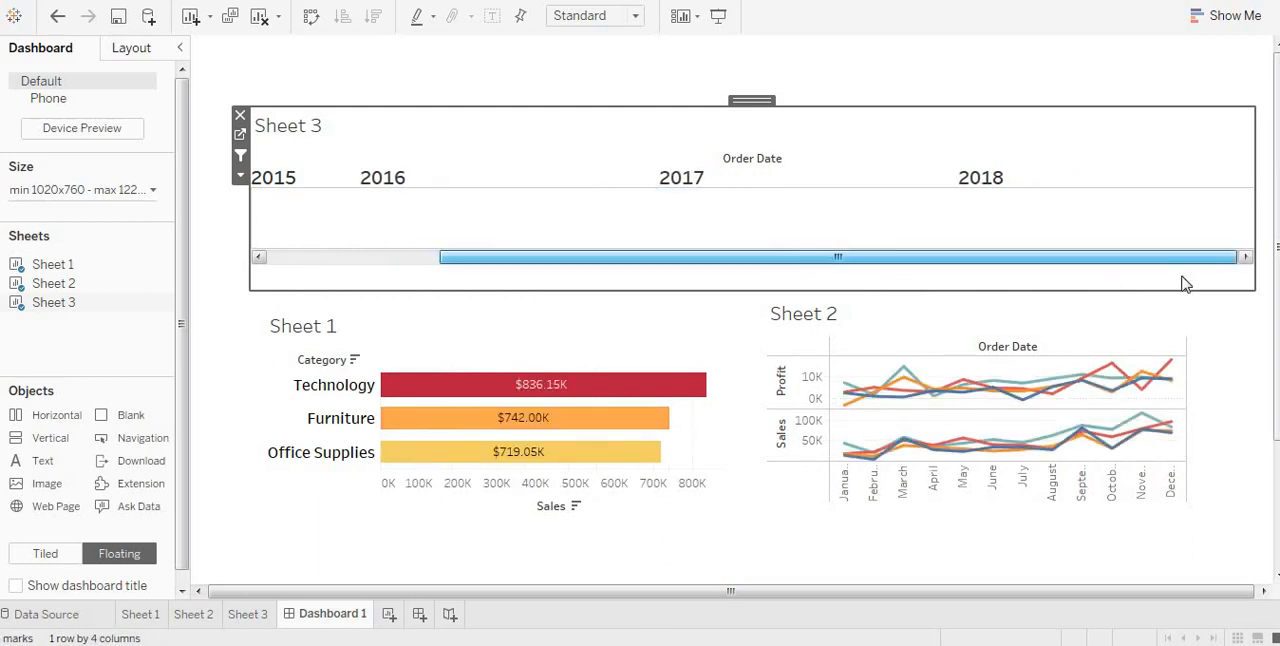